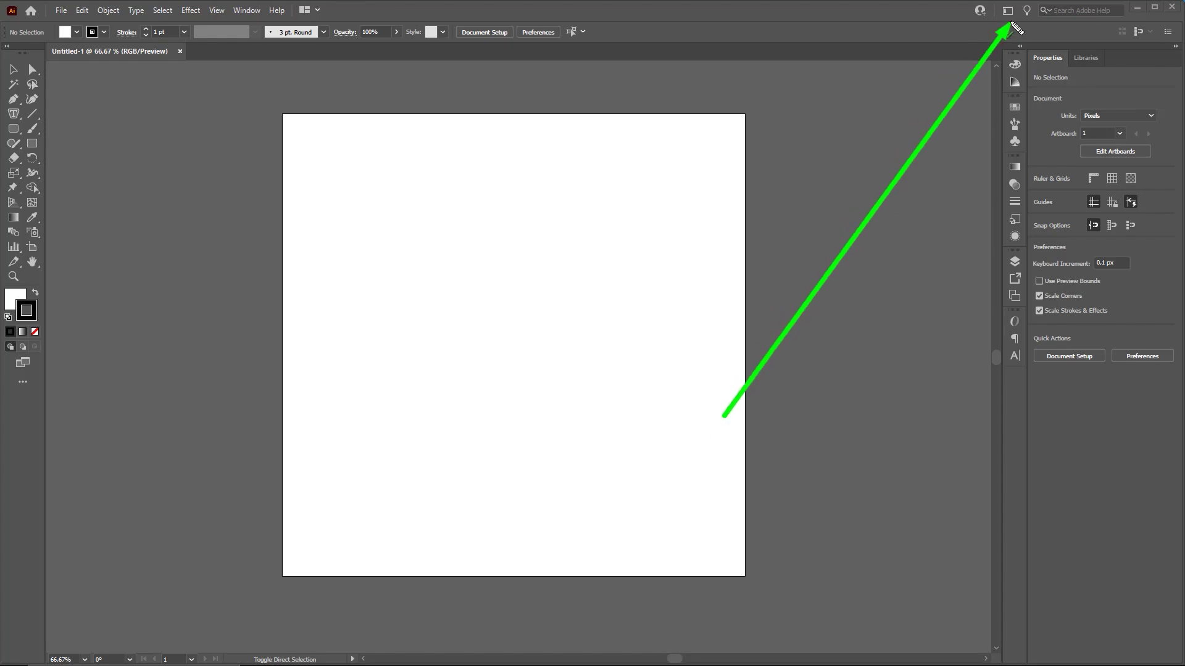
Set the workspace to Essentials Classic
{"action": "left_click", "coordinate": [1007, 11]}
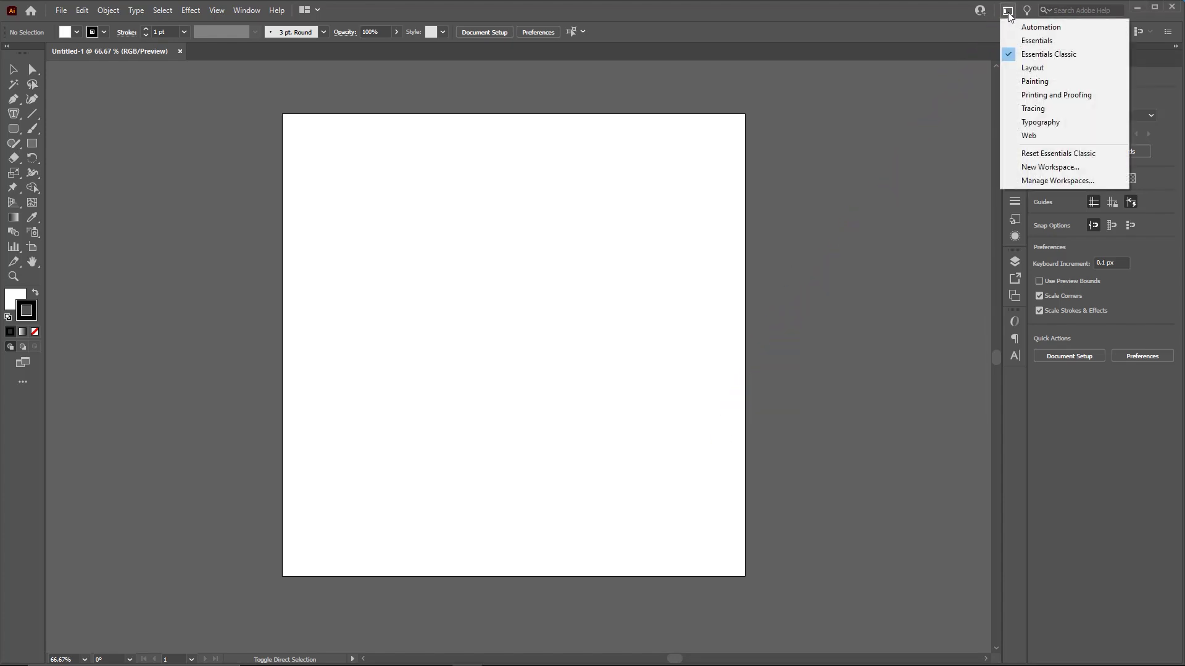
{"action": "left_click", "coordinate": [1045, 55]}
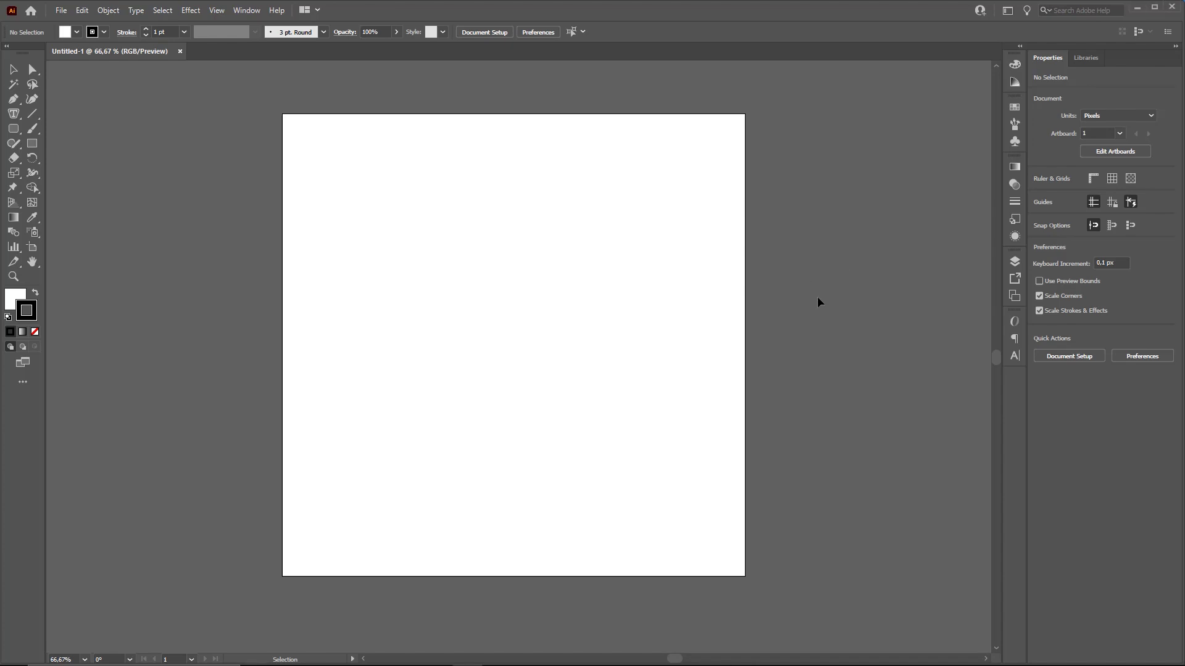
Draw a tall rectangle about 189 × 484 px in the upper half of the artboard
{"action": "key", "text": "n"}
{"action": "left_click", "coordinate": [33, 144]}
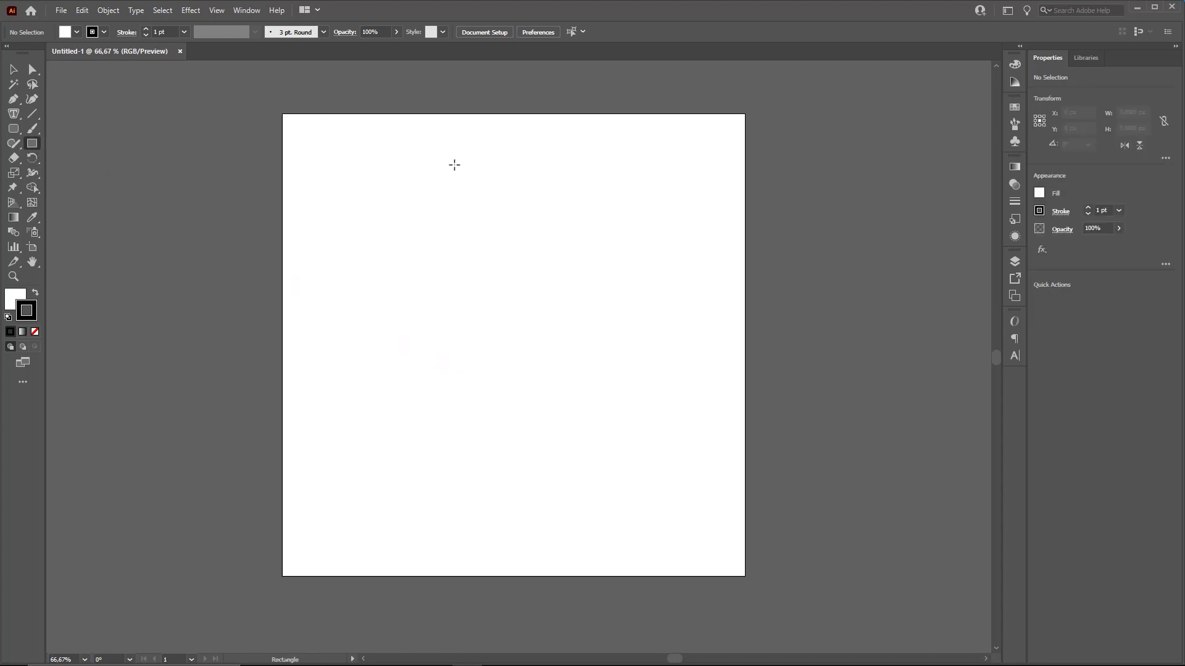
{"action": "mouse_move", "coordinate": [450, 161]}
{"action": "left_mouse_down"}
{"action": "mouse_move", "coordinate": [598, 423]}
{"action": "mouse_move", "coordinate": [566, 331]}
{"action": "mouse_move", "coordinate": [539, 315]}
{"action": "mouse_move", "coordinate": [541, 388]}
{"action": "mouse_move", "coordinate": [494, 251]}
{"action": "mouse_move", "coordinate": [537, 384]}
{"action": "left_mouse_up"}
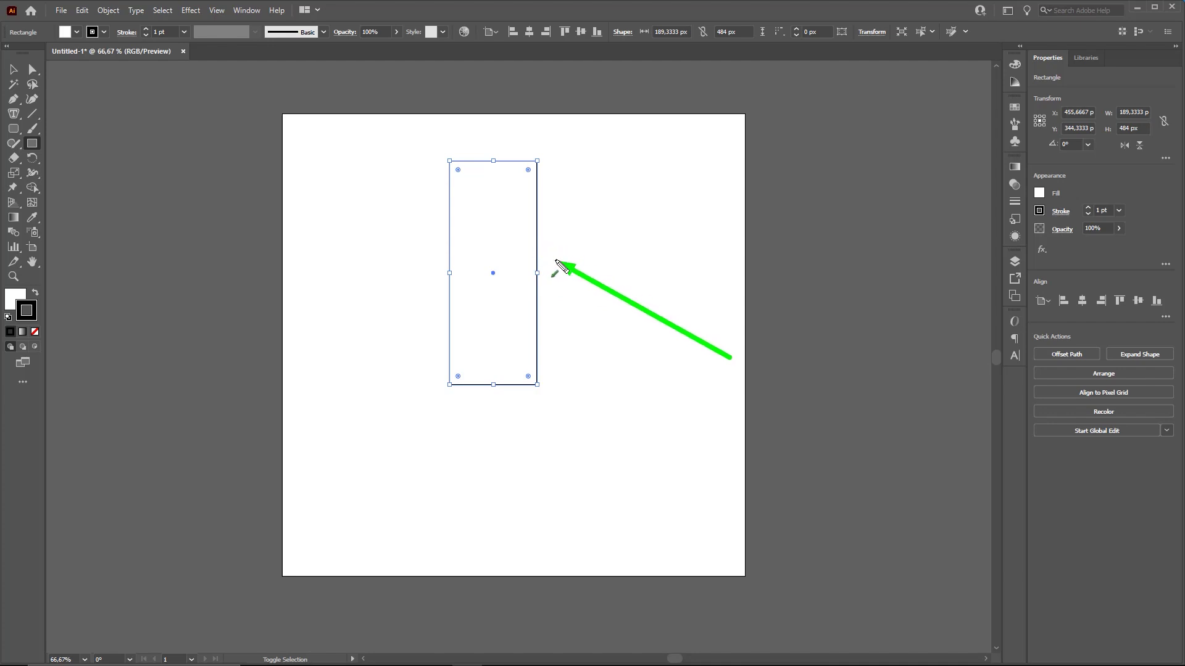
Resize the rectangle to about 183 px wide and 457 px high from its right and bottom edges
{"action": "left_click", "coordinate": [15, 71]}
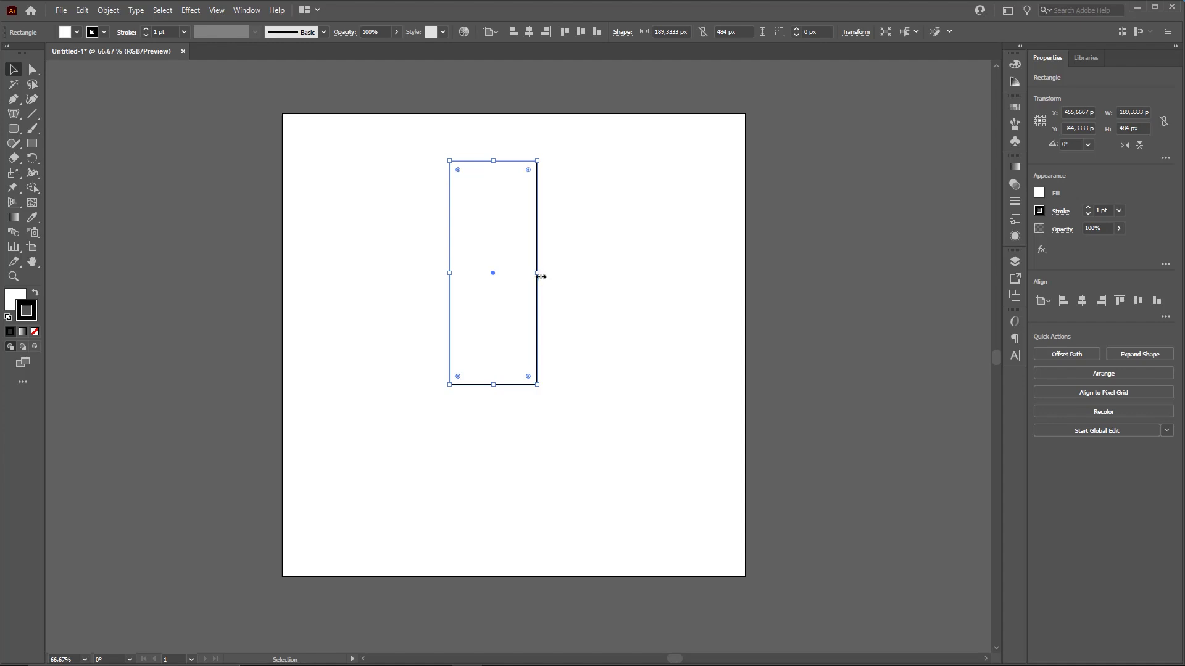
{"action": "mouse_move", "coordinate": [539, 272]}
{"action": "left_mouse_down"}
{"action": "mouse_move", "coordinate": [587, 269]}
{"action": "mouse_move", "coordinate": [529, 270]}
{"action": "mouse_move", "coordinate": [620, 270]}
{"action": "mouse_move", "coordinate": [524, 270]}
{"action": "mouse_move", "coordinate": [587, 270]}
{"action": "mouse_move", "coordinate": [534, 272]}
{"action": "left_mouse_up"}
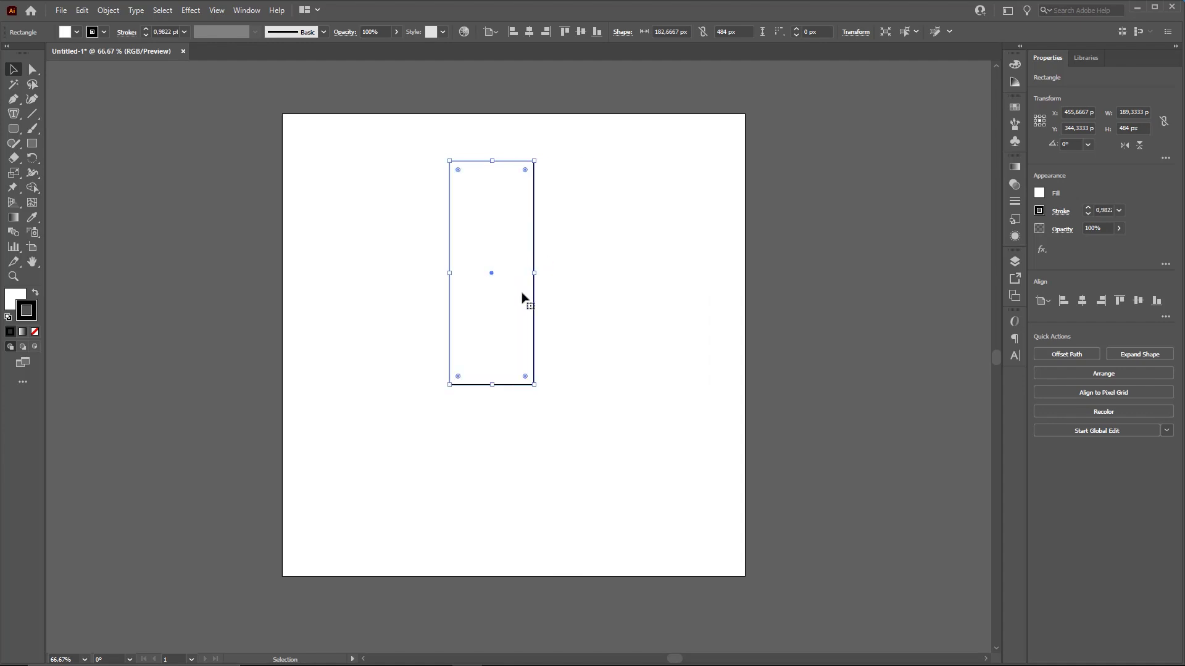
{"action": "mouse_move", "coordinate": [492, 386]}
{"action": "left_mouse_down"}
{"action": "mouse_move", "coordinate": [487, 457]}
{"action": "mouse_move", "coordinate": [487, 285]}
{"action": "mouse_move", "coordinate": [493, 379]}
{"action": "left_mouse_up"}
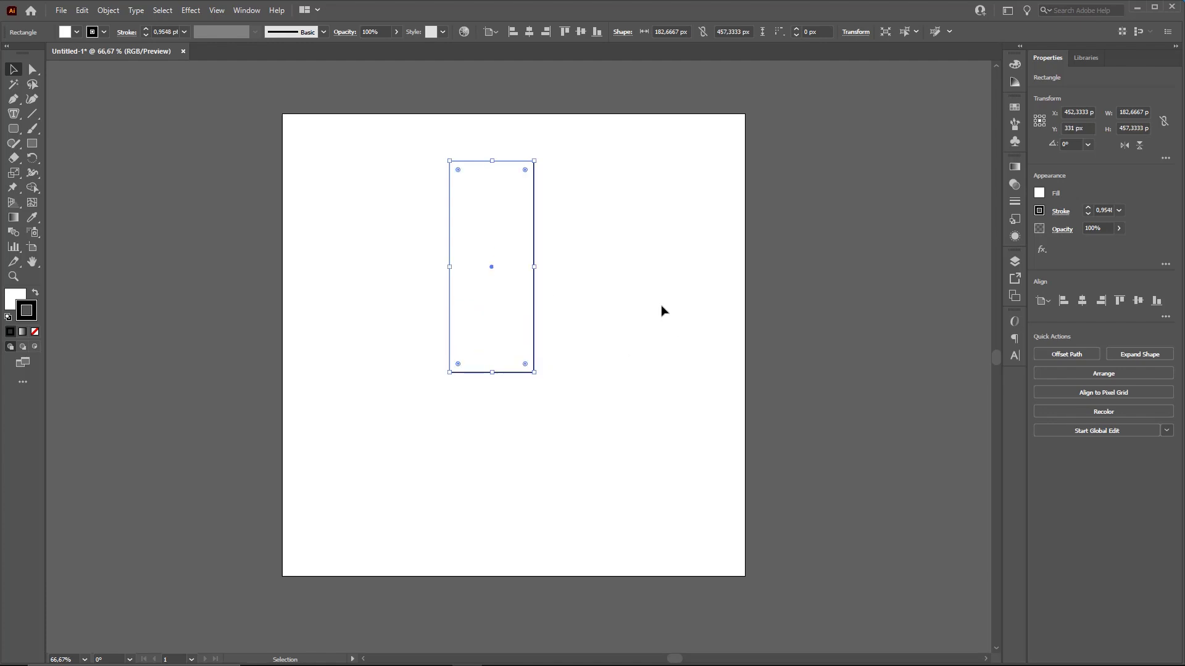
Centre the rectangle horizontally on the artboard, using Align to Artboard
{"action": "key", "text": "a"}
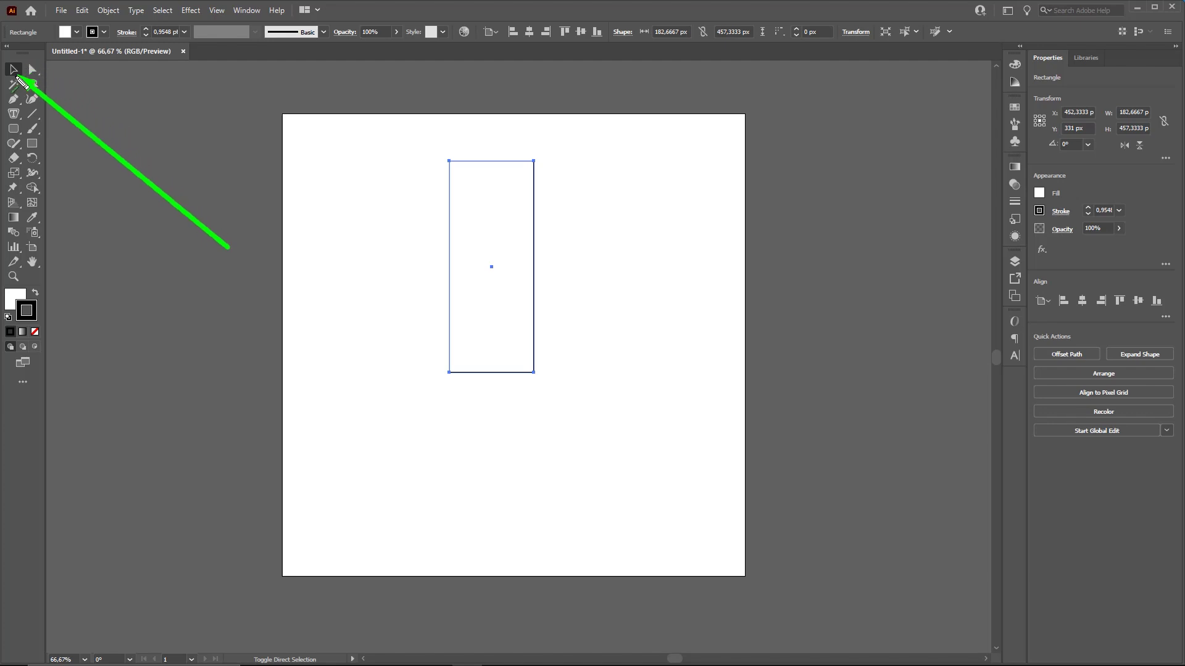
{"action": "left_click", "coordinate": [550, 185]}
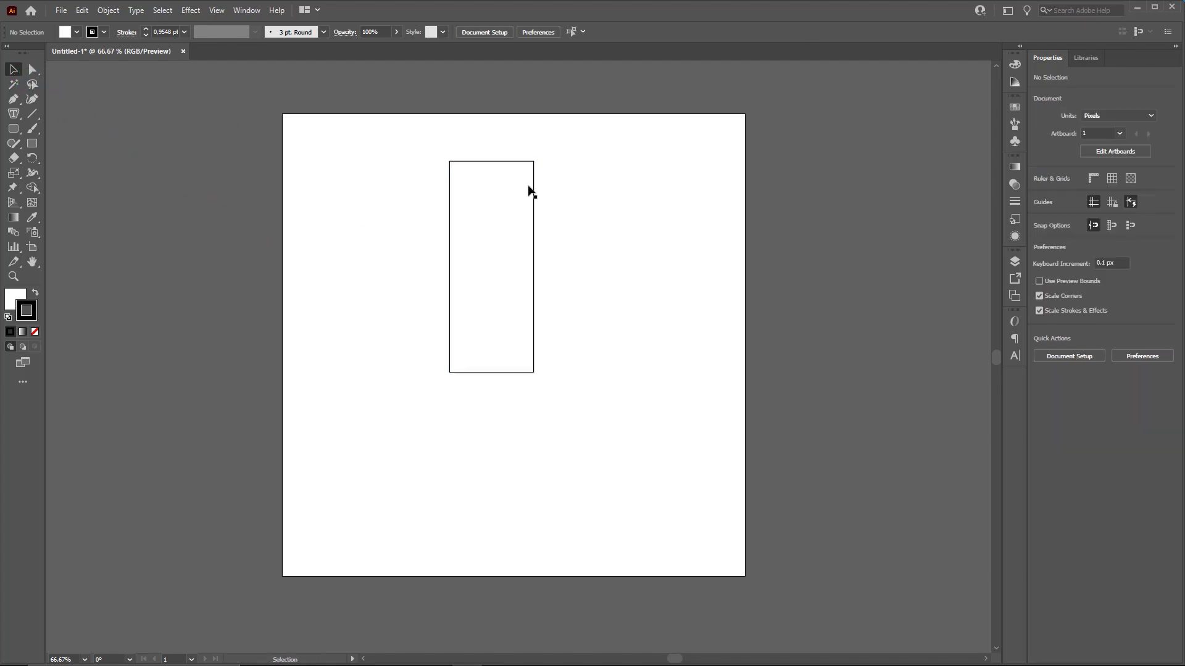
{"action": "left_click", "coordinate": [525, 193]}
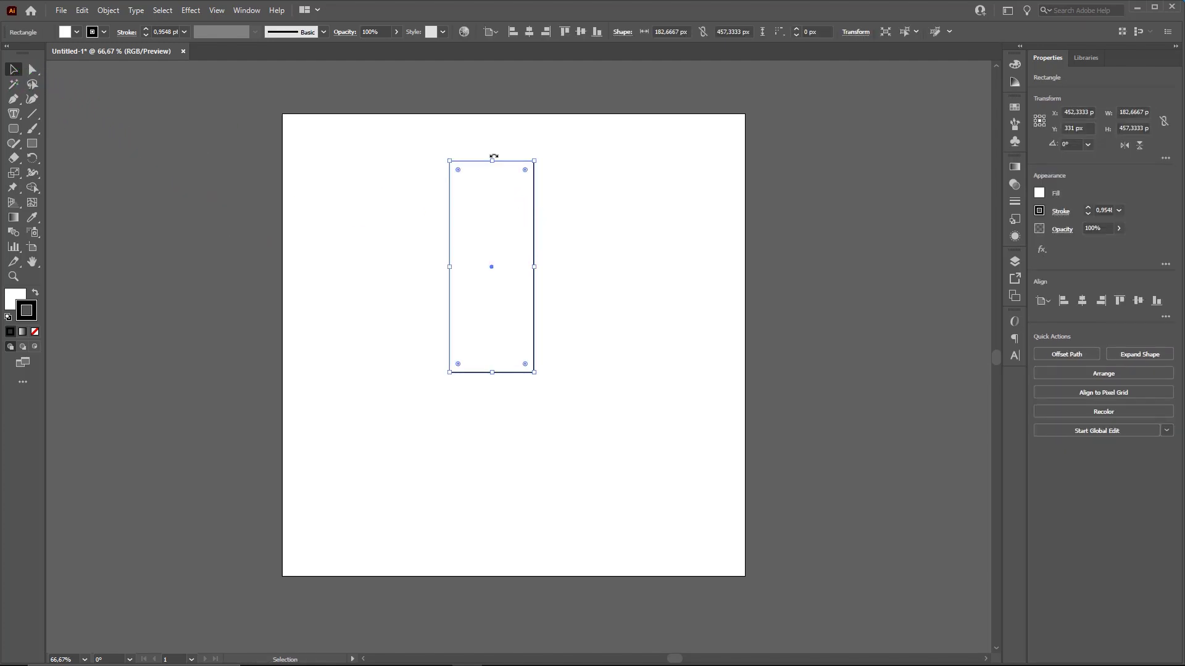
{"action": "key", "text": "ctrl"}
{"action": "left_click", "coordinate": [491, 31]}
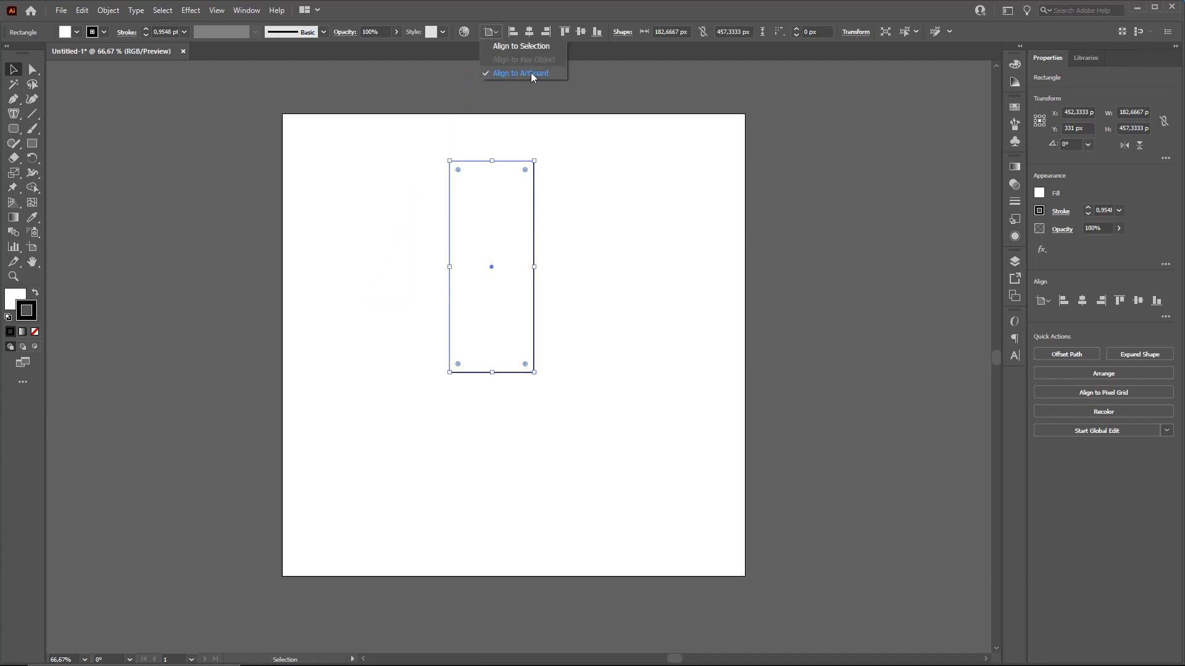
{"action": "left_click", "coordinate": [546, 12]}
{"action": "left_click_drag", "start_coordinate": [493, 163], "coordinate": [531, 42]}
{"action": "left_click", "coordinate": [529, 32]}
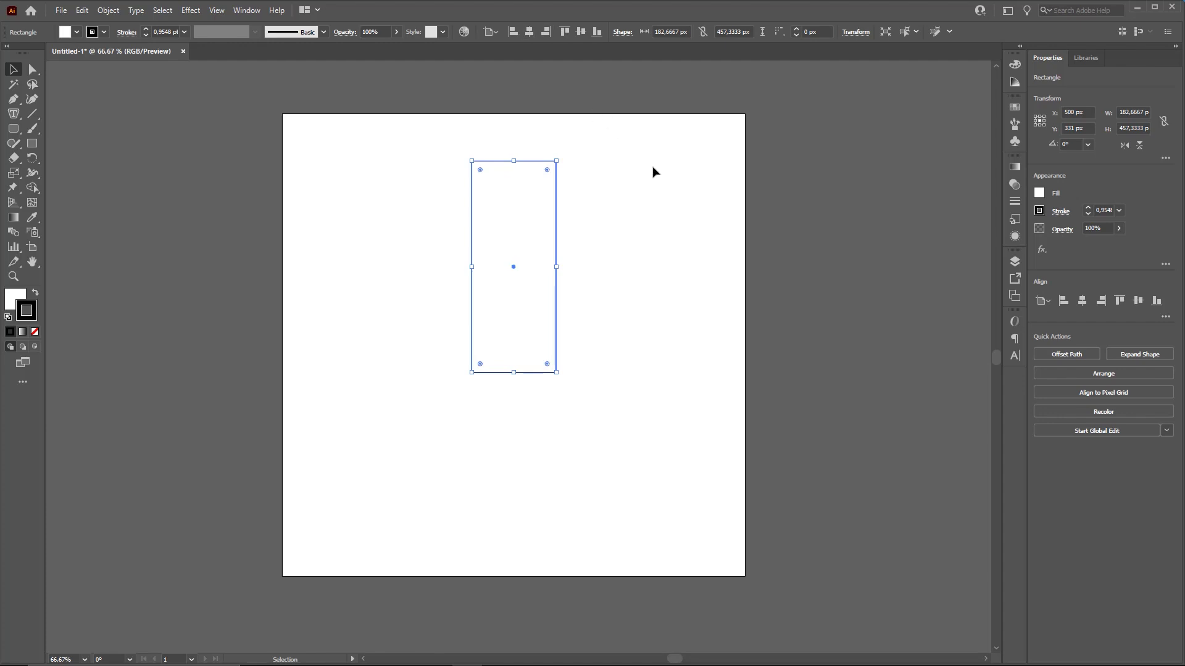
{"action": "left_click", "coordinate": [622, 246]}
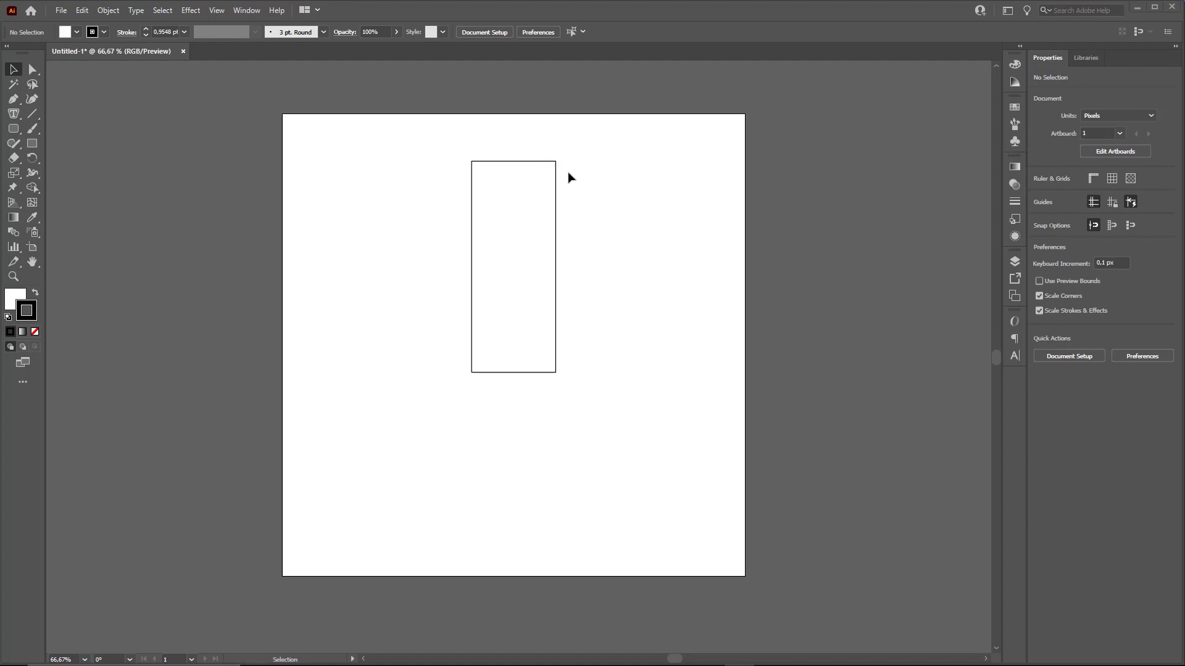
{"action": "left_click", "coordinate": [472, 161]}
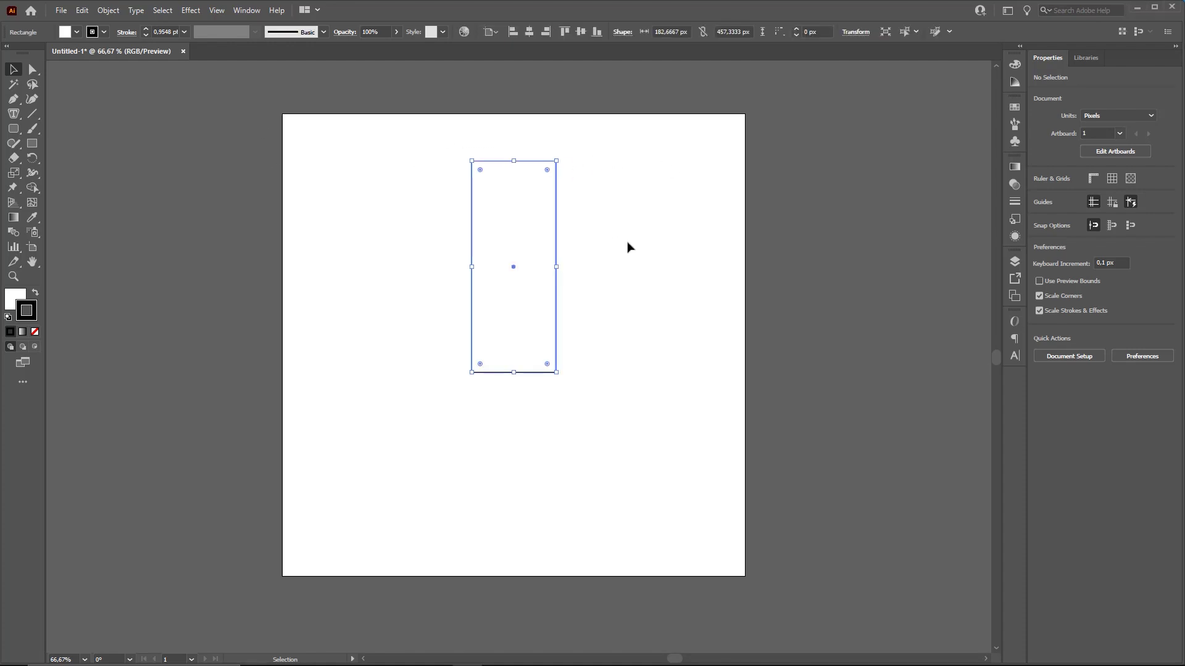
{"action": "mouse_move", "coordinate": [285, 263]}
{"action": "left_mouse_down"}
{"action": "mouse_move", "coordinate": [26, 76]}
{"action": "mouse_move", "coordinate": [569, 156]}
{"action": "left_mouse_up"}
{"action": "key", "text": "Escape"}
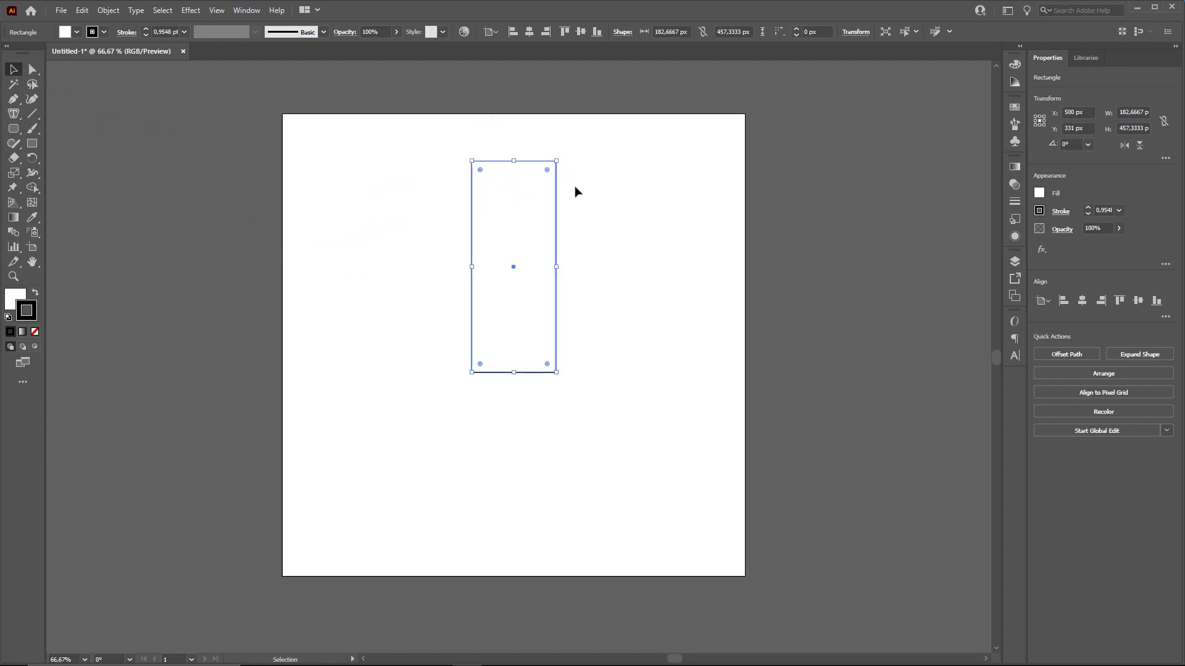
{"action": "left_click", "coordinate": [589, 196]}
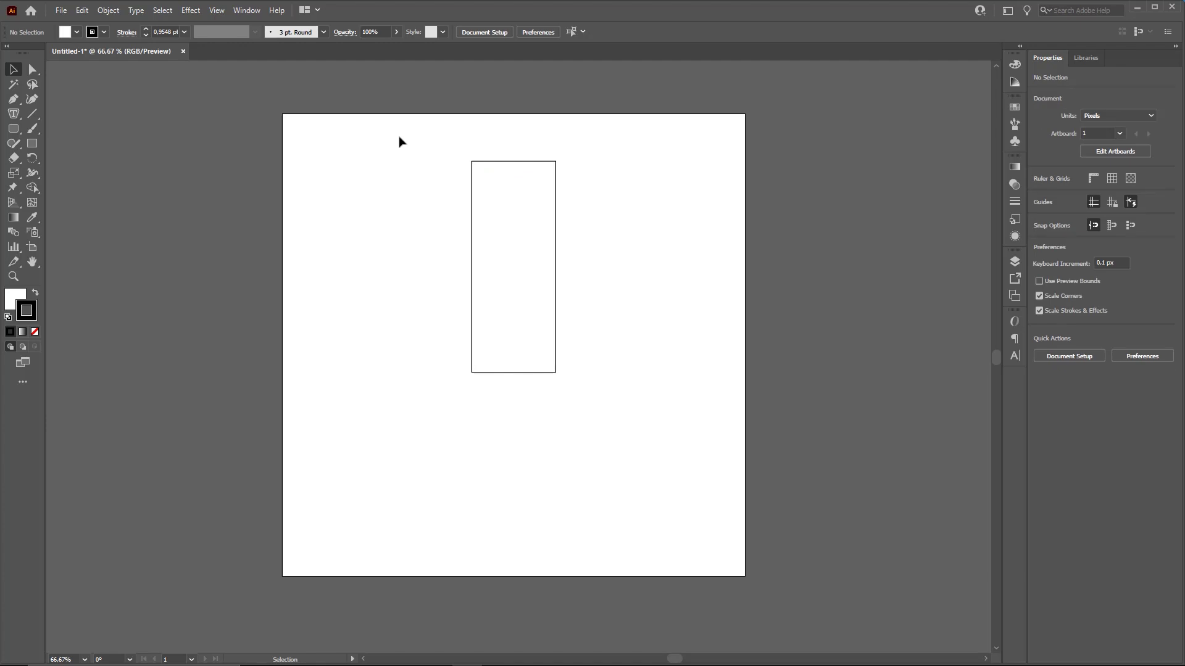
Duplicate the rectangle in place and shorten the copy from its top edge to about 156 px high
{"action": "left_click_drag", "start_coordinate": [429, 149], "coordinate": [488, 197]}
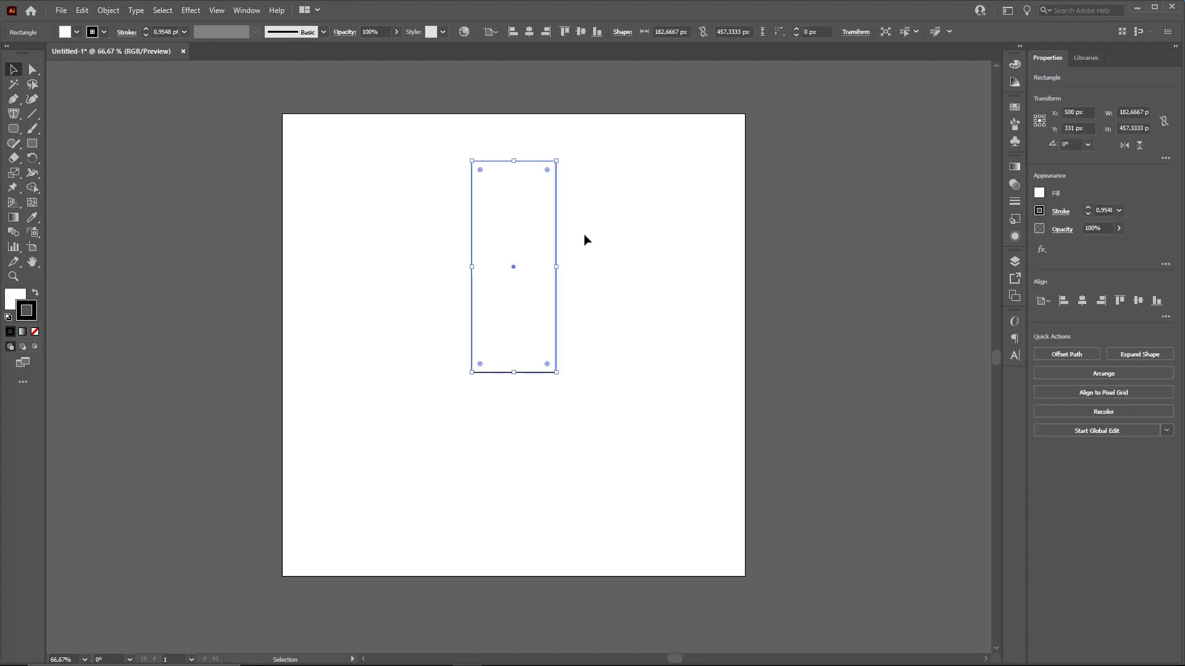
{"action": "key", "text": "a"}
{"action": "key", "text": "v"}
{"action": "key", "text": "ctrl"}
{"action": "left_click_drag", "start_coordinate": [514, 160], "coordinate": [517, 302]}
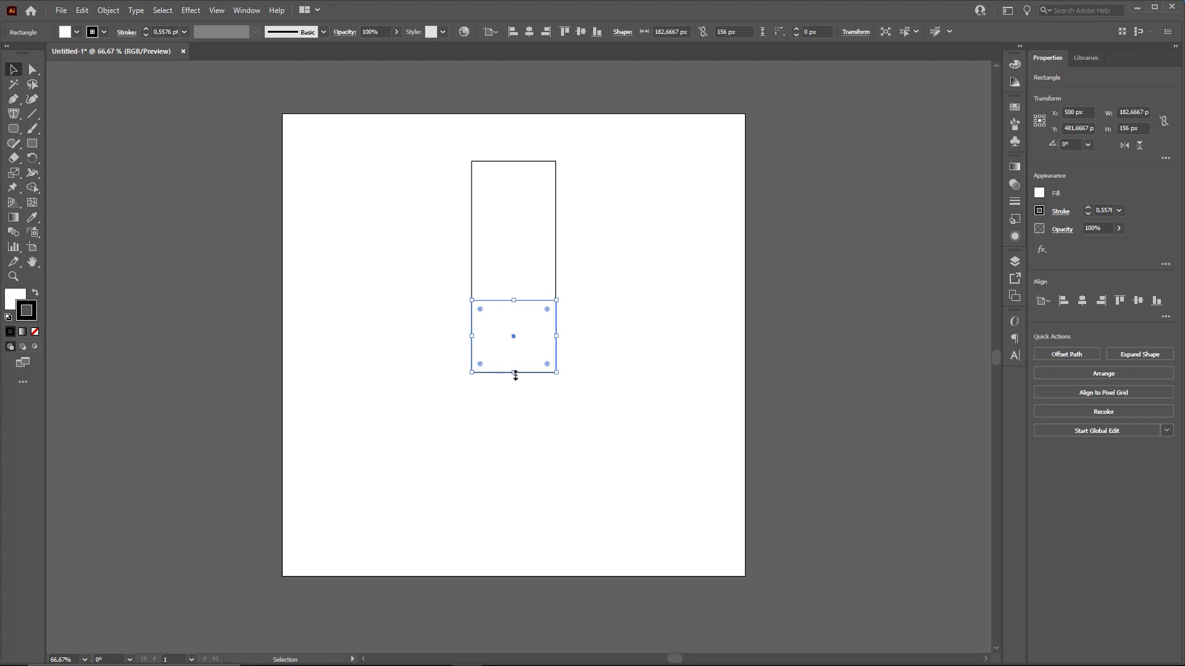
{"action": "left_click_drag", "start_coordinate": [514, 372], "coordinate": [516, 484]}
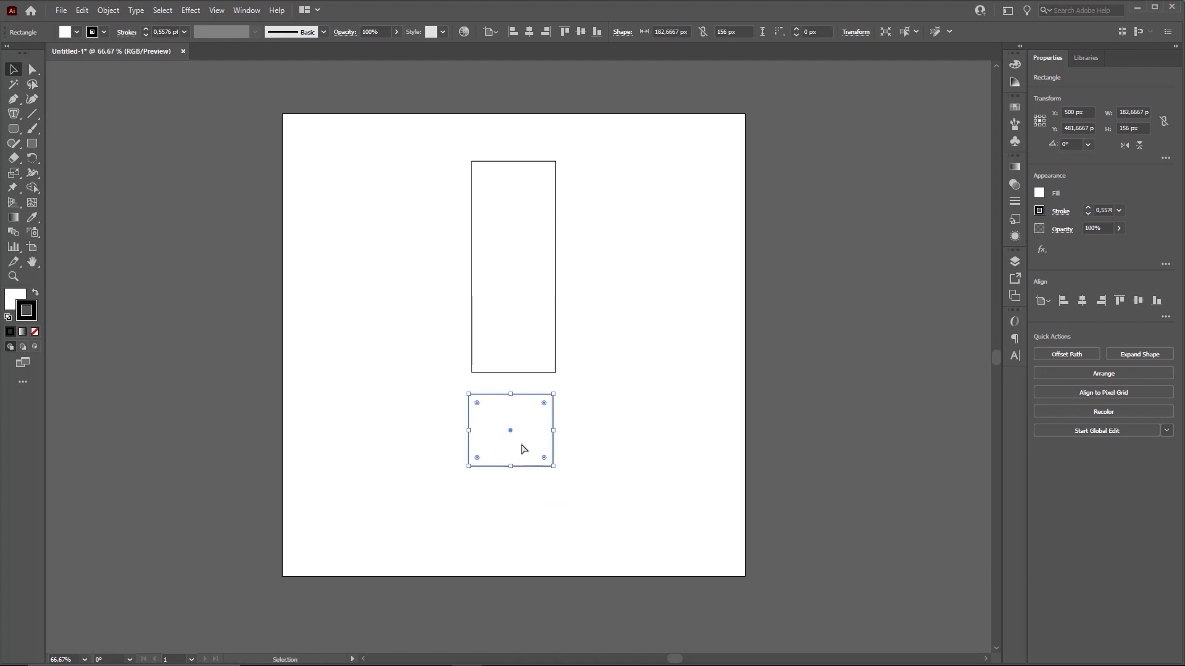
{"action": "key", "text": "ctrl+z"}
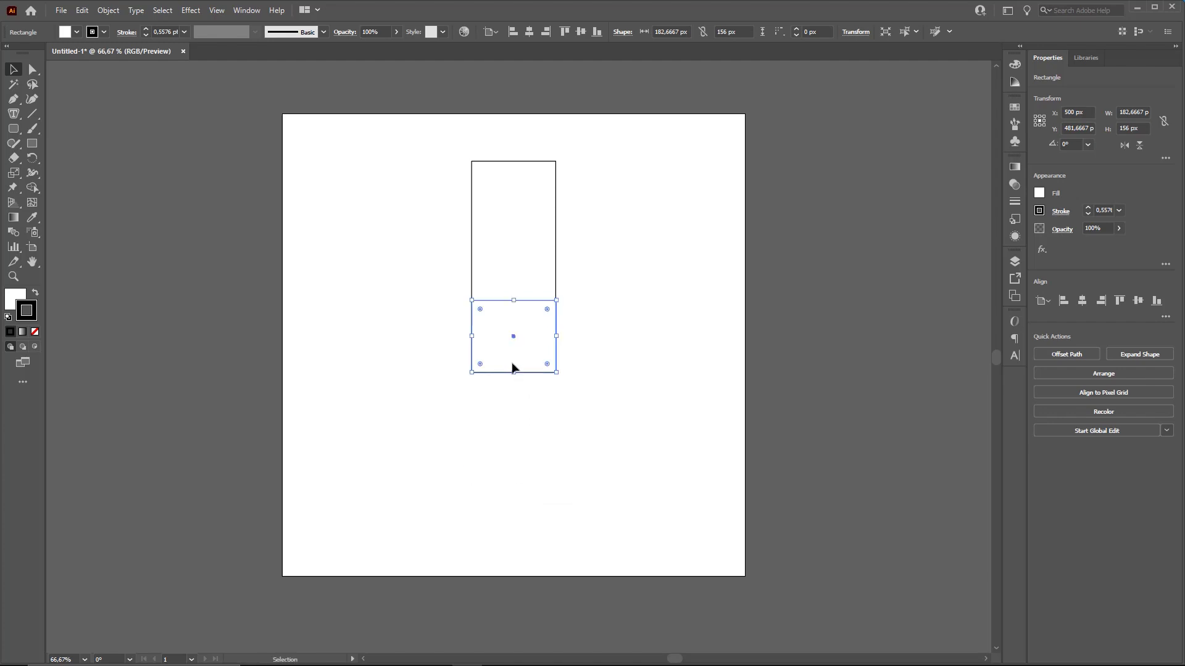
{"action": "left_click_drag", "start_coordinate": [511, 372], "coordinate": [511, 458]}
{"action": "key", "text": "ctrl+z"}
Reshape the copy into a narrow stem about 18 × 451 px and lower it so its top overlaps the large rectangle's lower part
{"action": "left_click_drag", "start_coordinate": [515, 374], "coordinate": [520, 514]}
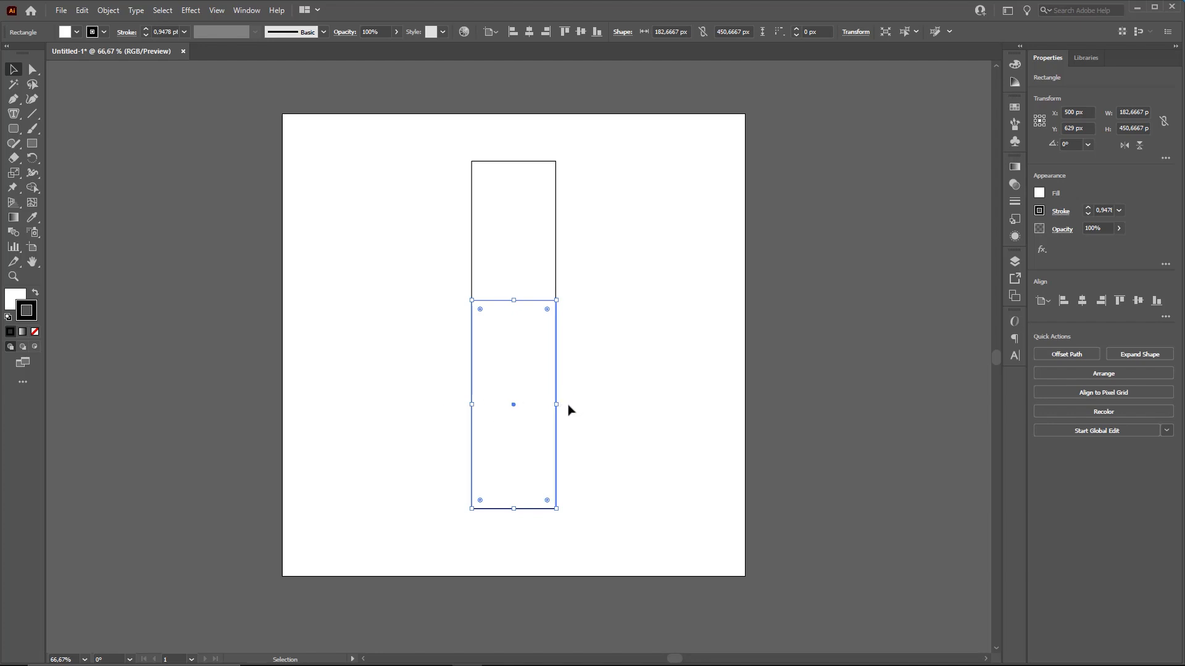
{"action": "left_click_drag", "start_coordinate": [558, 406], "coordinate": [518, 402]}
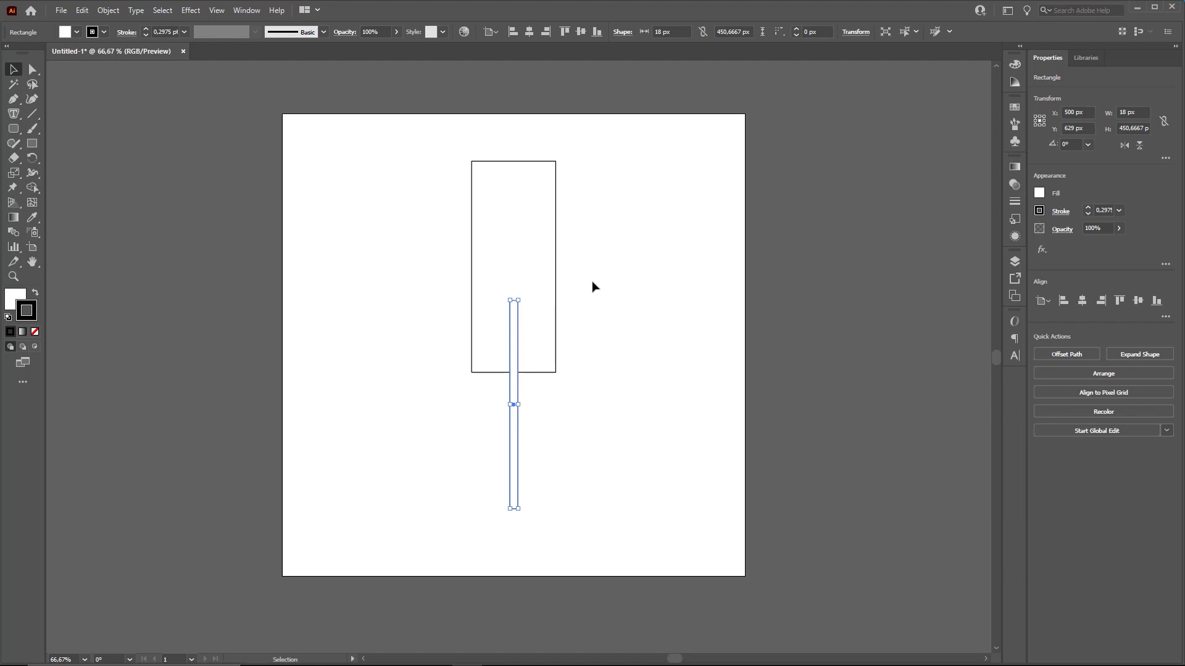
{"action": "left_click_drag", "start_coordinate": [516, 330], "coordinate": [517, 356]}
{"action": "left_click", "coordinate": [604, 444]}
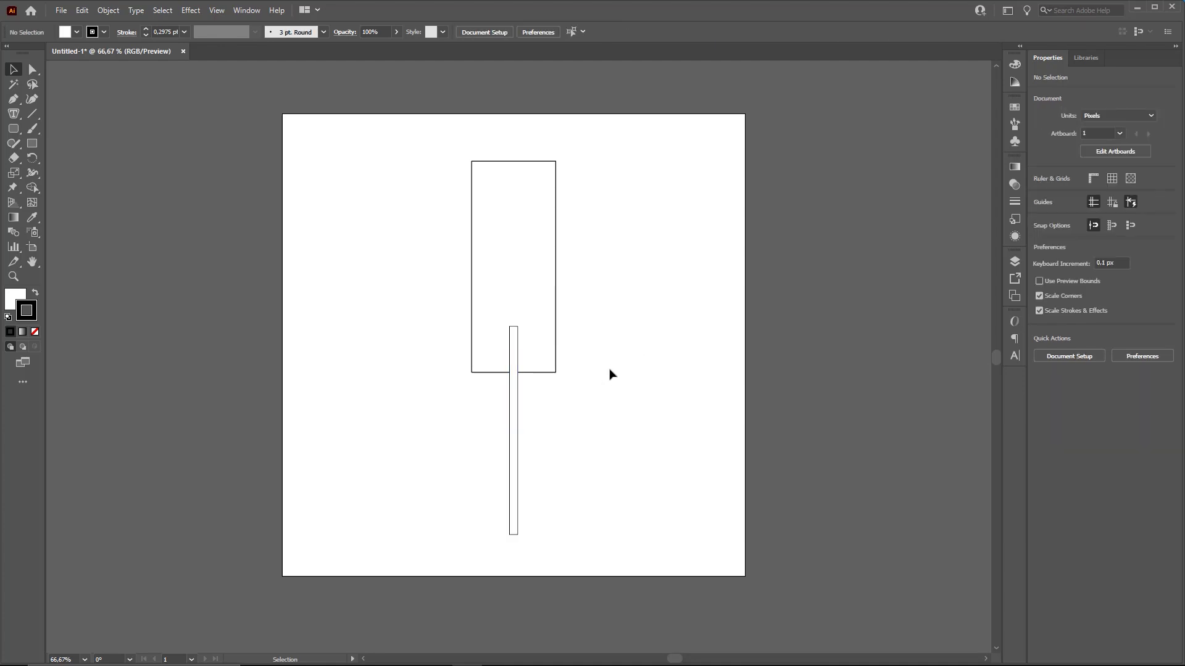
Duplicate the large rectangle in place and reshape the copy into a flat base about 183 × 20 px at the stem's foot
{"action": "key", "text": "a"}
{"action": "left_click_drag", "start_coordinate": [601, 153], "coordinate": [542, 185]}
{"action": "key", "text": "v"}
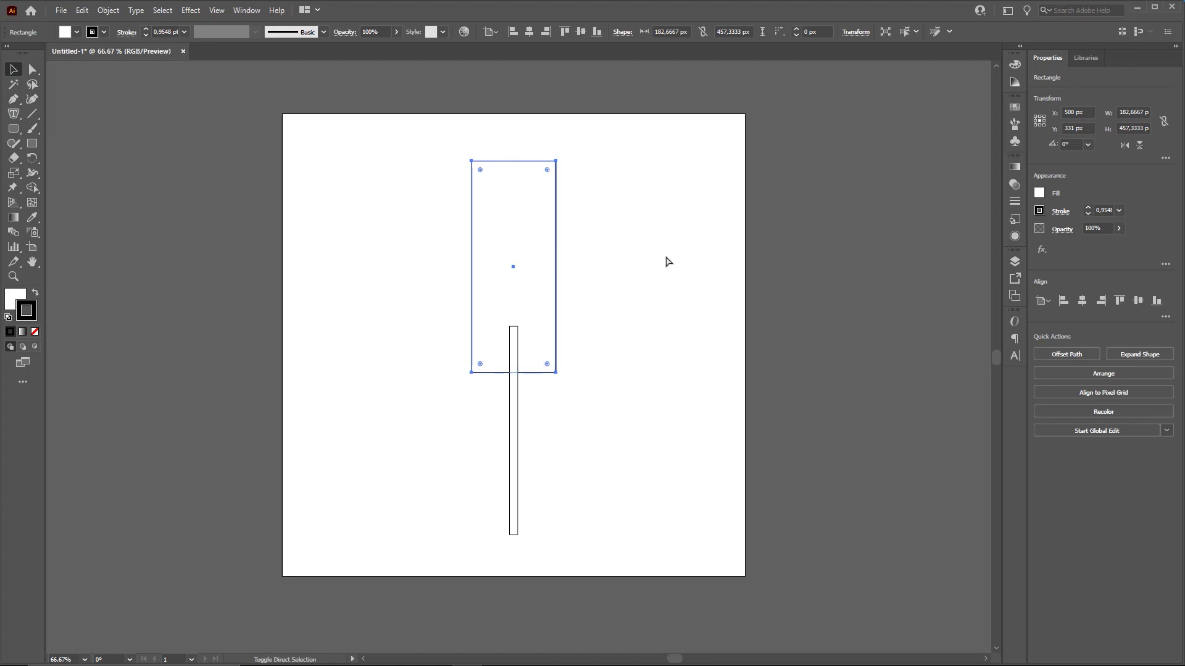
{"action": "key", "text": "ctrl+shift+bracketright"}
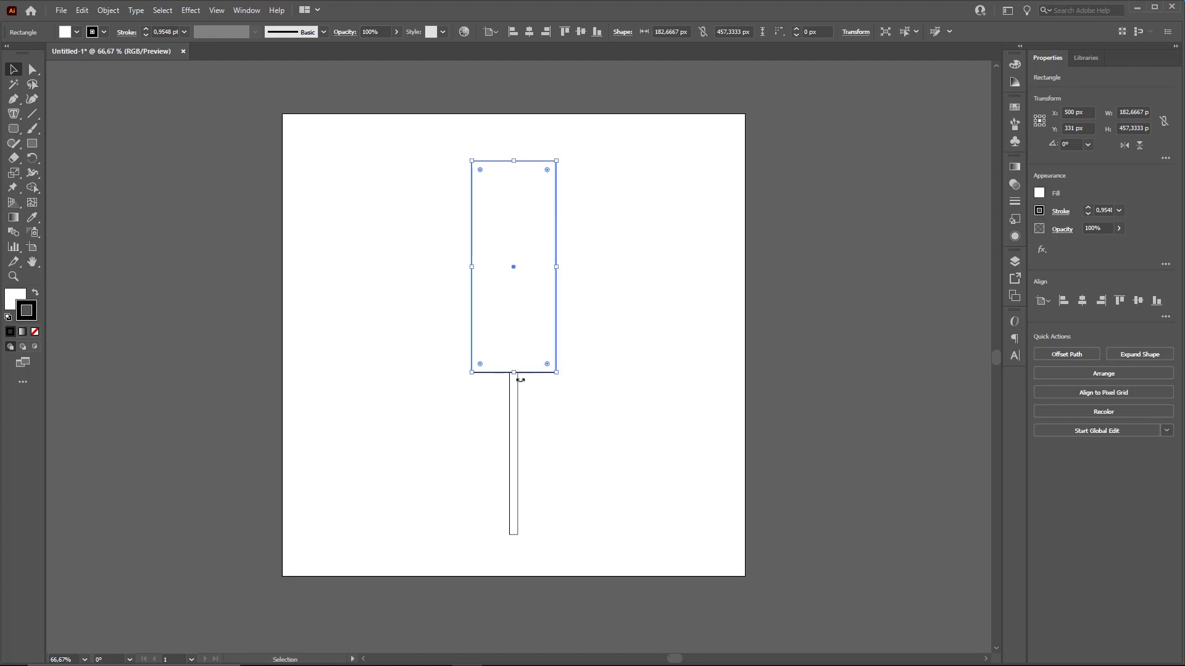
{"action": "left_click_drag", "start_coordinate": [514, 373], "coordinate": [514, 535]}
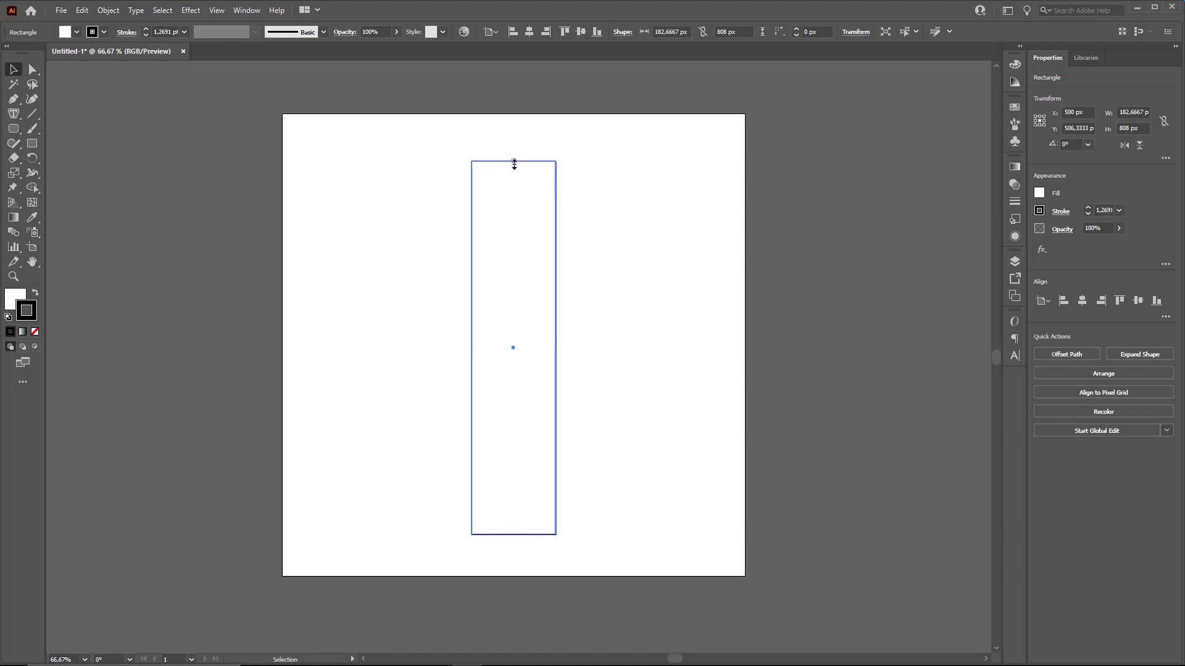
{"action": "left_click_drag", "start_coordinate": [514, 163], "coordinate": [533, 524]}
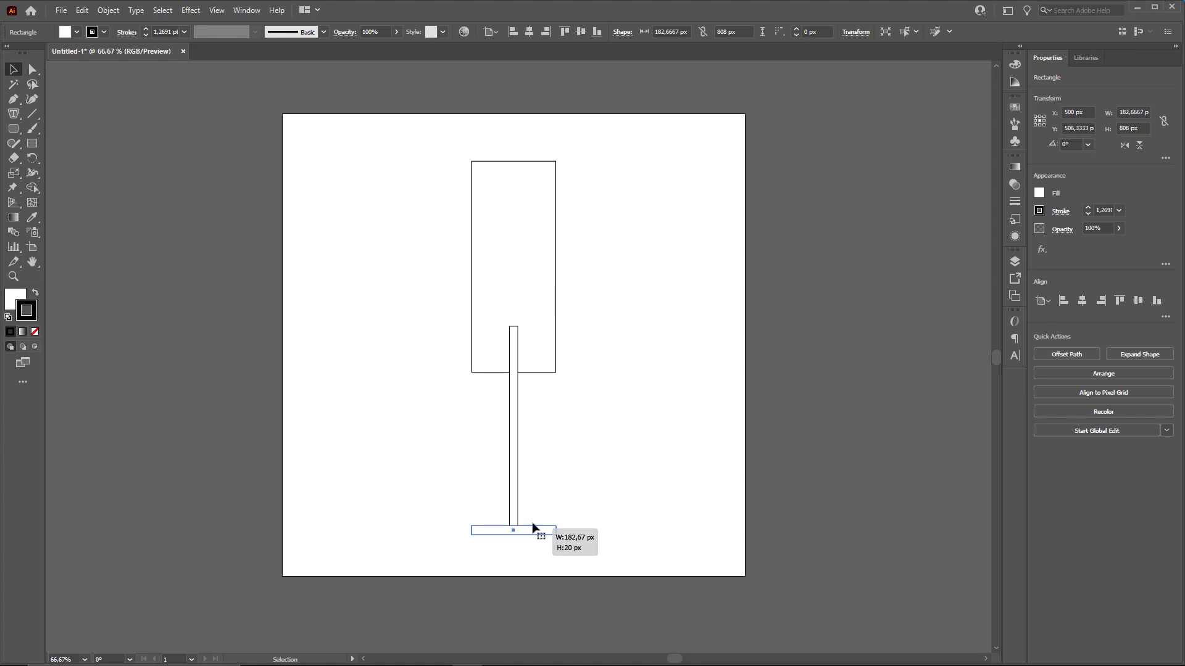
{"action": "left_click", "coordinate": [647, 471]}
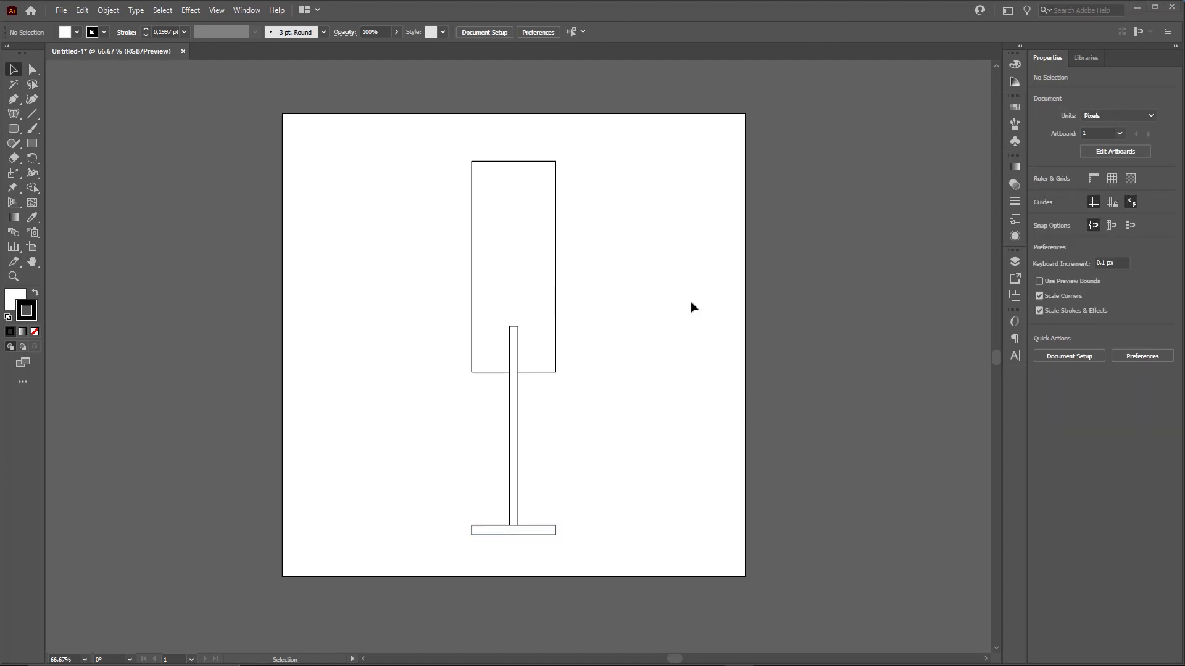
{"action": "left_click_drag", "start_coordinate": [566, 334], "coordinate": [538, 346]}
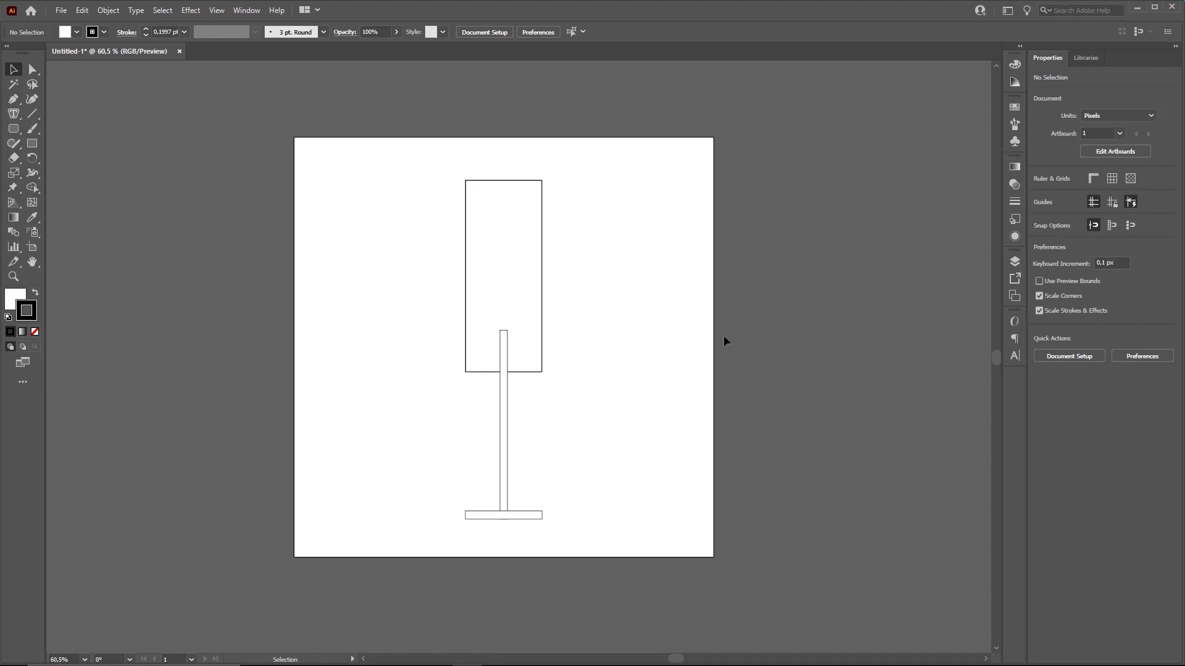
{"action": "key", "text": "n"}
{"action": "mouse_move", "coordinate": [750, 535]}
{"action": "left_mouse_down"}
{"action": "mouse_move", "coordinate": [1013, 151]}
{"action": "mouse_move", "coordinate": [1120, 32]}
{"action": "mouse_move", "coordinate": [1084, 53]}
{"action": "left_mouse_up"}
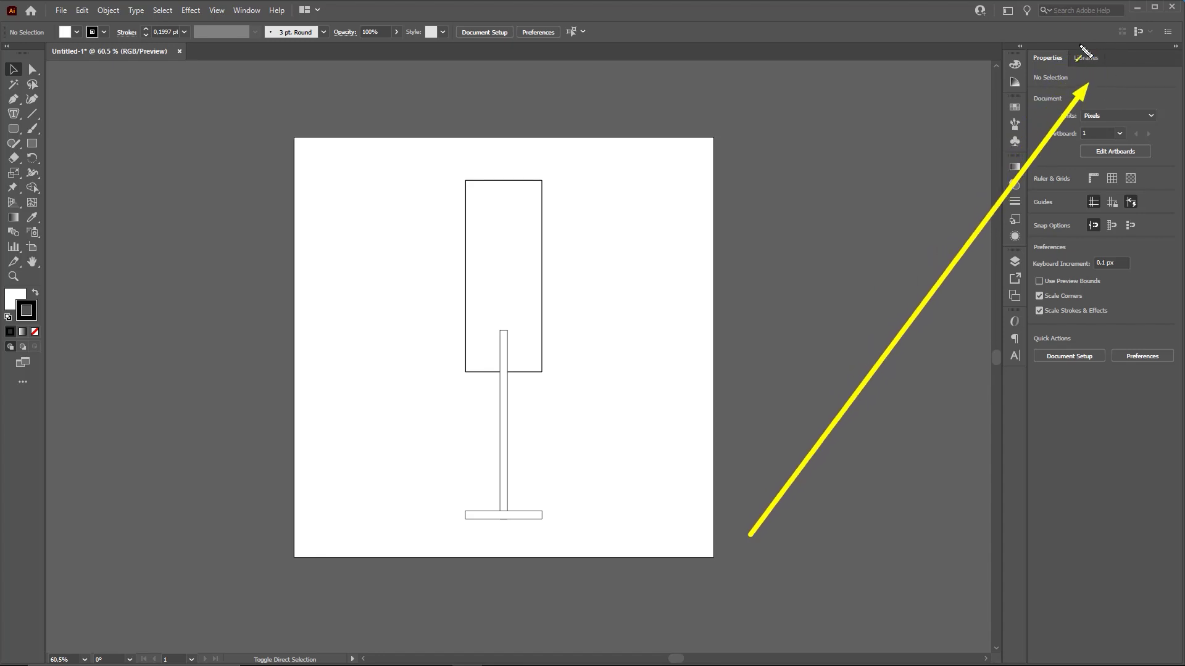
{"action": "key", "text": "Escape"}
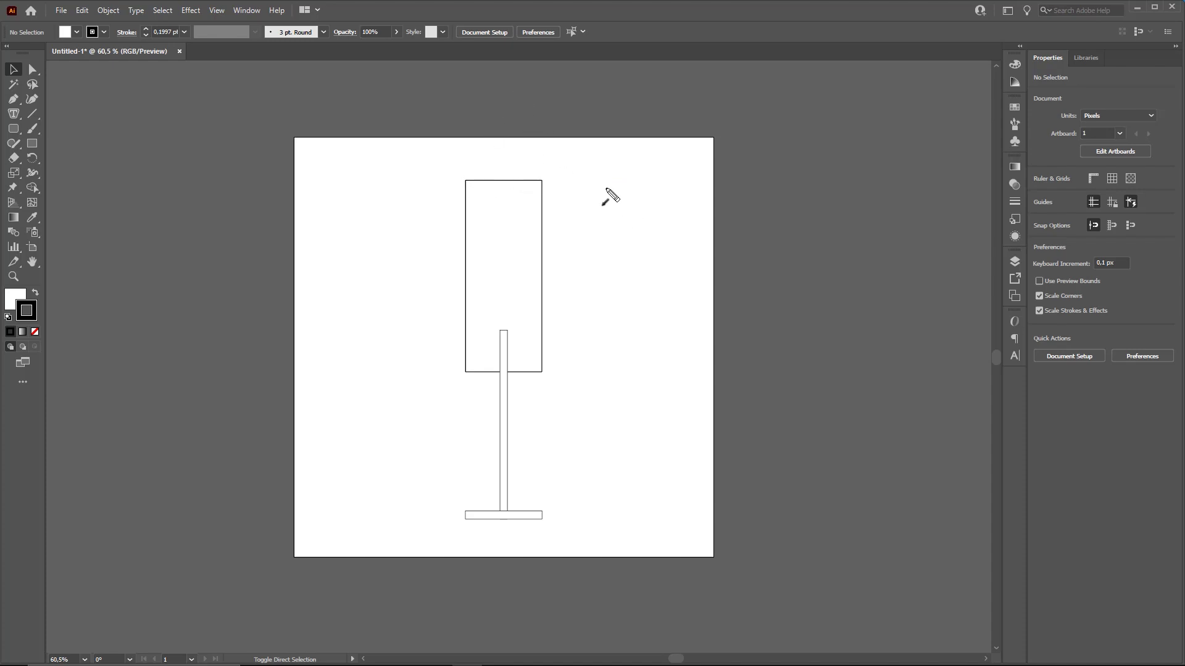
{"action": "mouse_move", "coordinate": [602, 199]}
{"action": "left_mouse_down"}
{"action": "mouse_move", "coordinate": [584, 327]}
{"action": "mouse_move", "coordinate": [626, 365]}
{"action": "mouse_move", "coordinate": [646, 325]}
{"action": "mouse_move", "coordinate": [624, 192]}
{"action": "mouse_move", "coordinate": [610, 184]}
{"action": "left_mouse_up"}
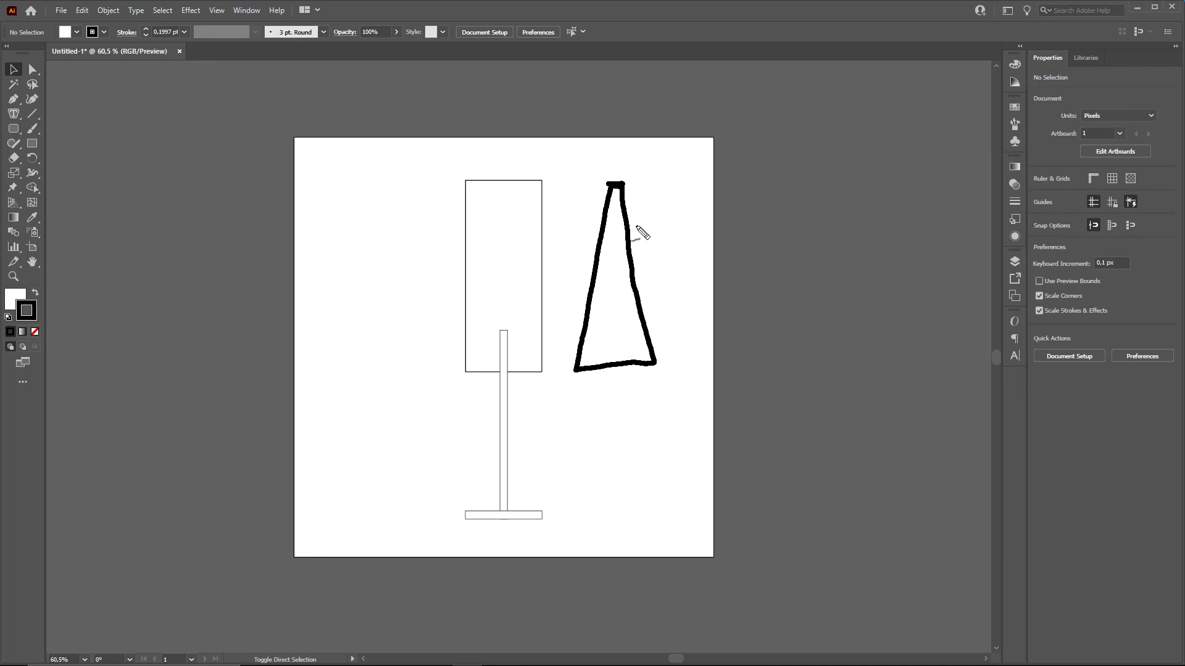
{"action": "key", "text": "ctrl+z"}
{"action": "key", "text": "ctrl+z"}
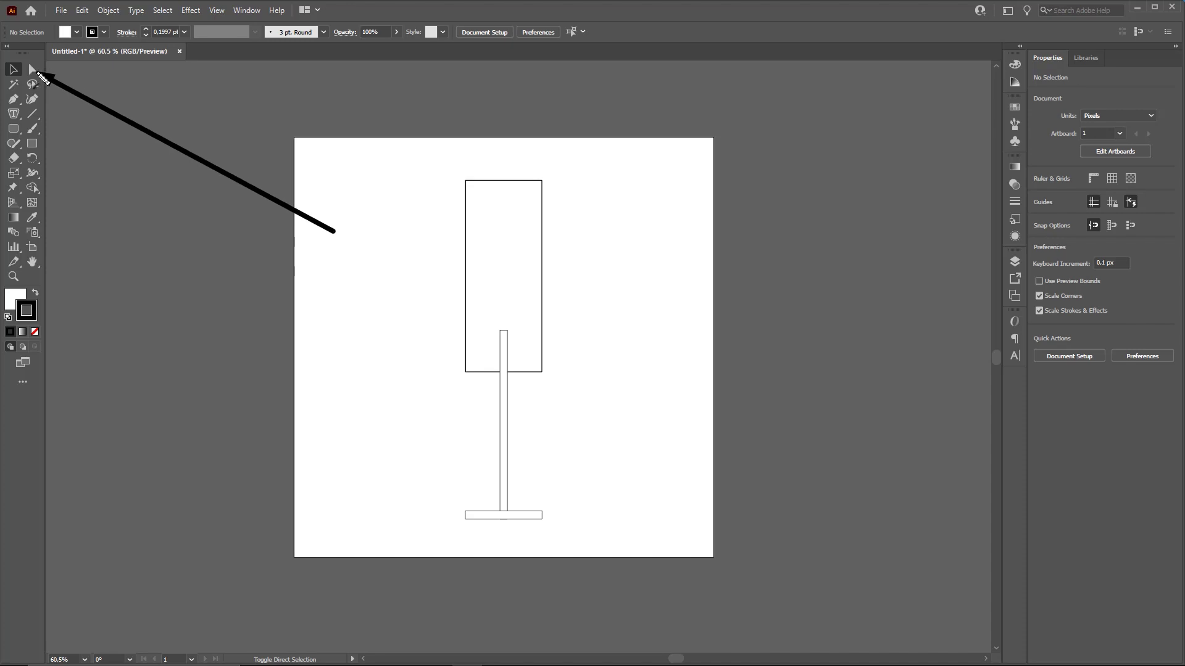
Switch to the Direct Selection tool for editing individual anchor points
{"action": "left_click", "coordinate": [33, 72]}
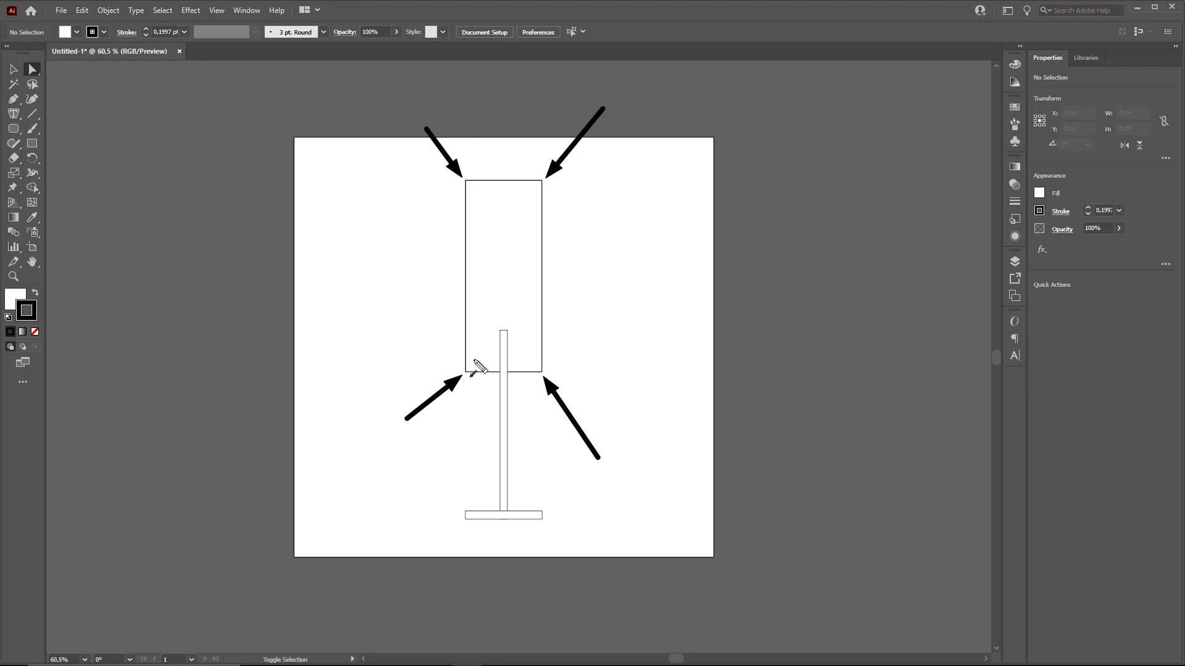
{"action": "key", "text": "r"}
{"action": "left_click_drag", "start_coordinate": [564, 260], "coordinate": [510, 331]}
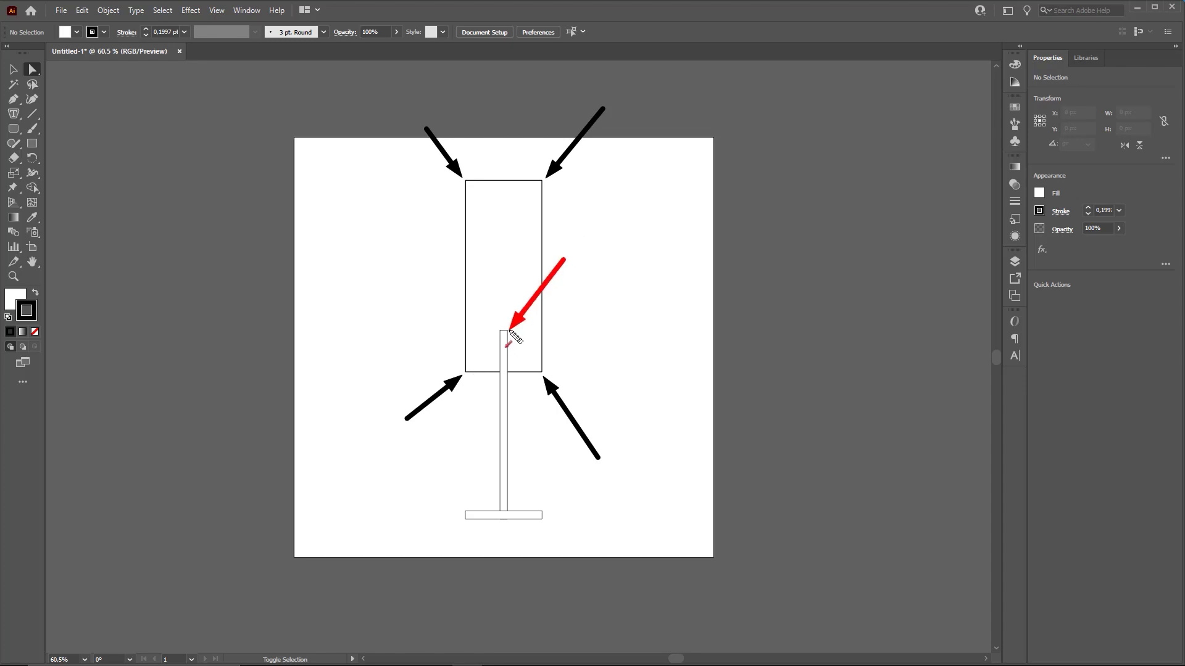
{"action": "left_click_drag", "start_coordinate": [477, 295], "coordinate": [498, 327]}
{"action": "left_click_drag", "start_coordinate": [460, 461], "coordinate": [499, 510]}
{"action": "left_click_drag", "start_coordinate": [559, 452], "coordinate": [518, 500]}
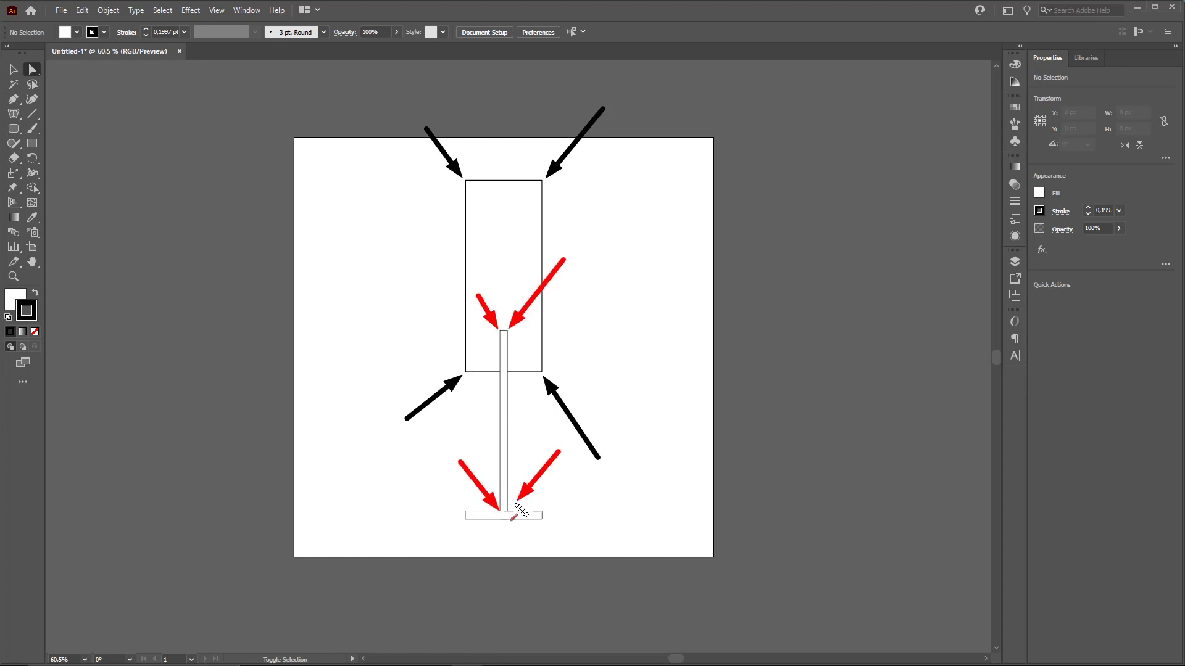
{"action": "key", "text": "b"}
{"action": "left_click_drag", "start_coordinate": [596, 476], "coordinate": [546, 512]}
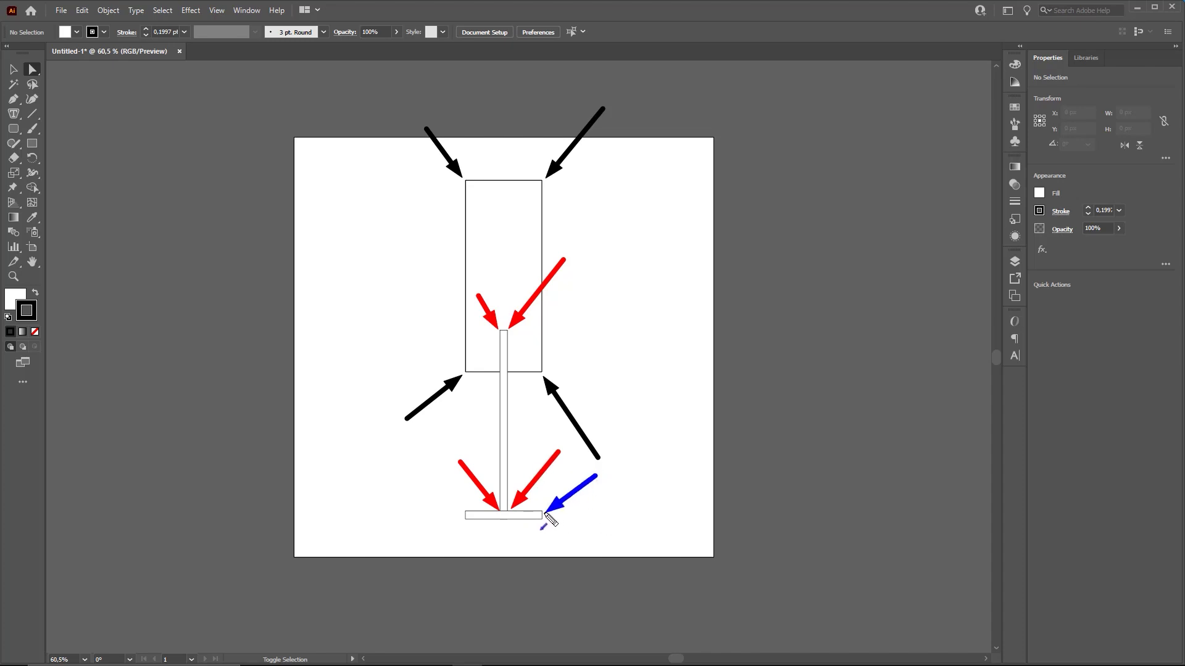
{"action": "left_click_drag", "start_coordinate": [559, 558], "coordinate": [545, 526]}
{"action": "left_click_drag", "start_coordinate": [440, 556], "coordinate": [463, 524]}
{"action": "left_click_drag", "start_coordinate": [443, 483], "coordinate": [461, 503]}
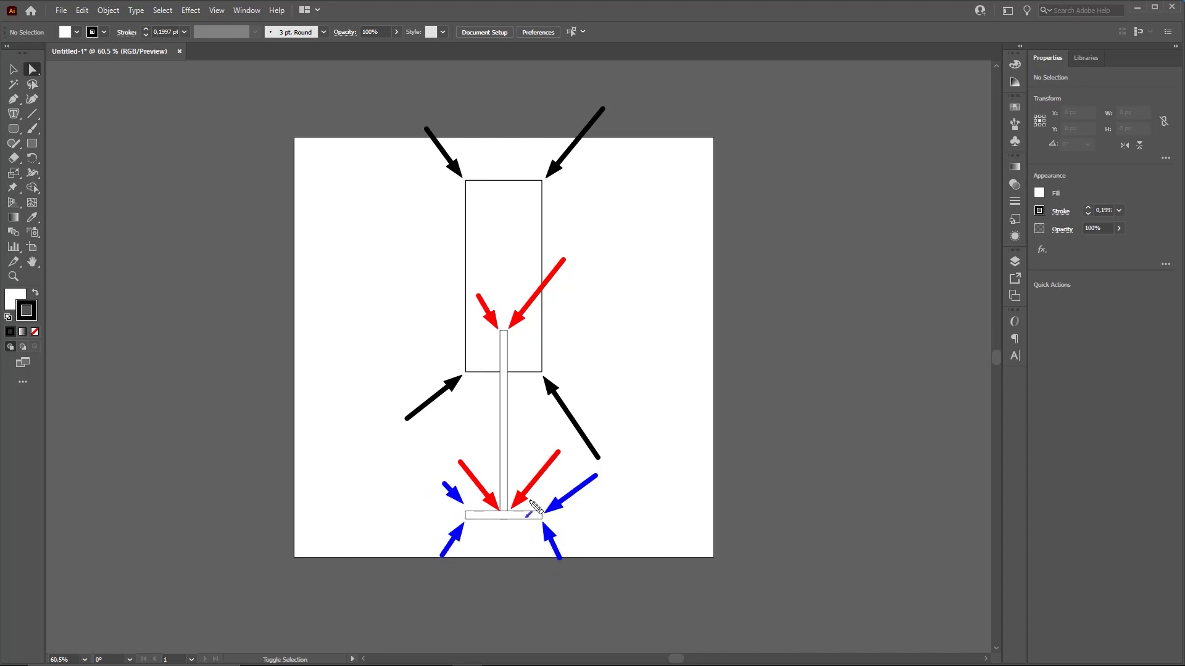
{"action": "key", "text": "ctrl+z"}
{"action": "key", "text": "ctrl+z"}
{"action": "key", "text": "ctrl+z"}
{"action": "key", "text": "ctrl+z"}
{"action": "key", "text": "ctrl+z"}
{"action": "key", "text": "ctrl+z"}
{"action": "key", "text": "ctrl+z"}
{"action": "key", "text": "ctrl+z"}
{"action": "key", "text": "ctrl+z"}
{"action": "key", "text": "ctrl+z"}
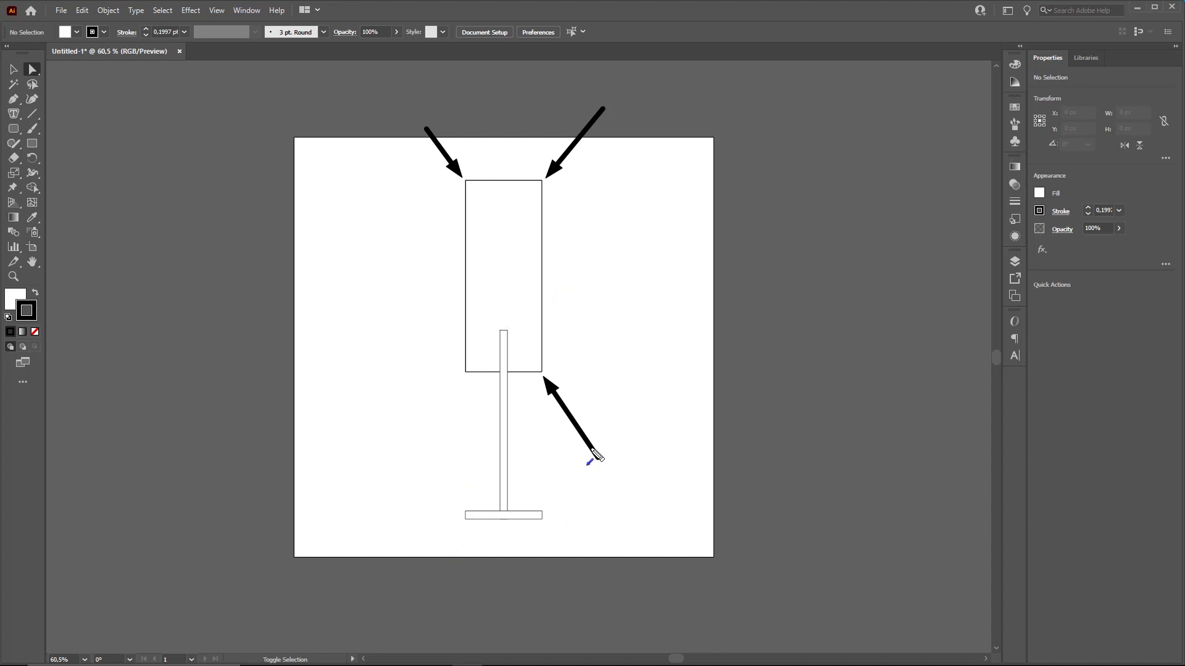
{"action": "key", "text": "ctrl+z"}
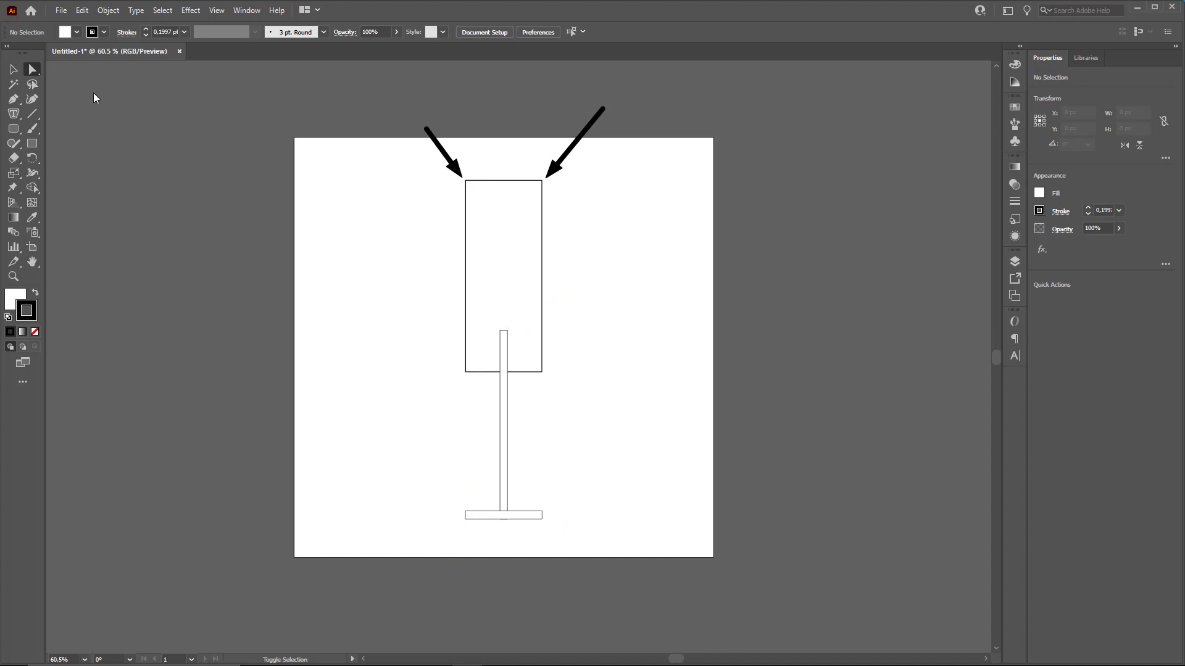
{"action": "key", "text": "ctrl+z"}
{"action": "key", "text": "ctrl+z"}
Try to taper the tall rectangle by scaling its two upper anchor points inward
{"action": "left_click_drag", "start_coordinate": [440, 176], "coordinate": [596, 191]}
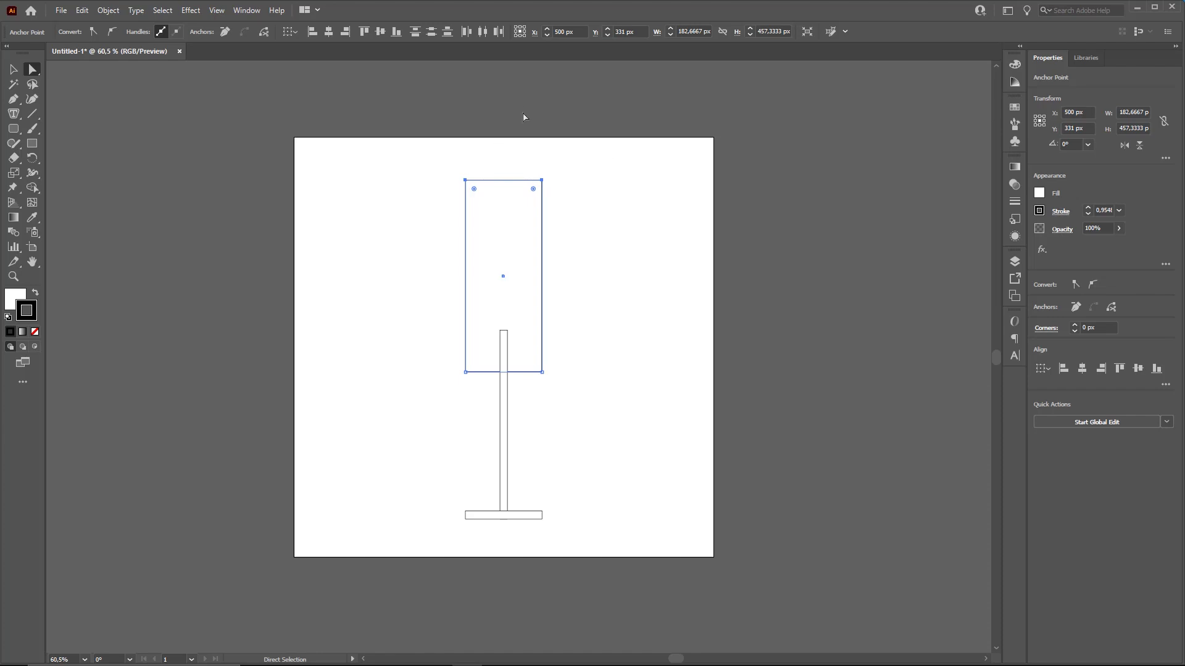
{"action": "left_click", "coordinate": [466, 186]}
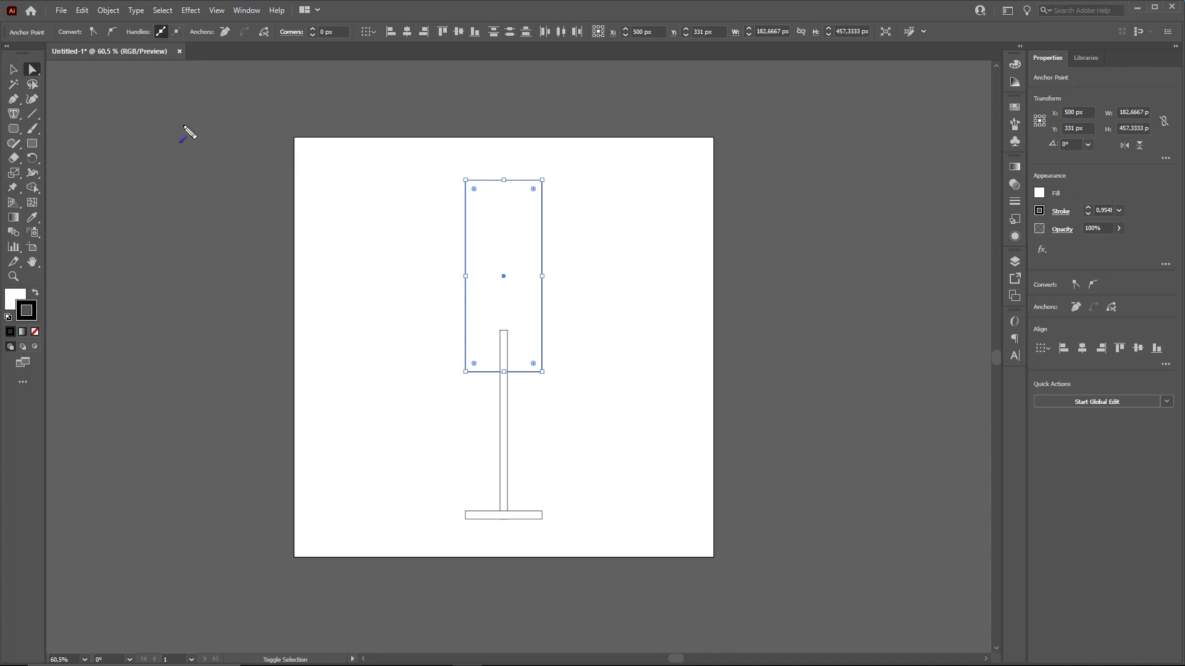
{"action": "mouse_move", "coordinate": [212, 84]}
{"action": "left_mouse_down"}
{"action": "mouse_move", "coordinate": [80, 125]}
{"action": "mouse_move", "coordinate": [41, 156]}
{"action": "left_mouse_up"}
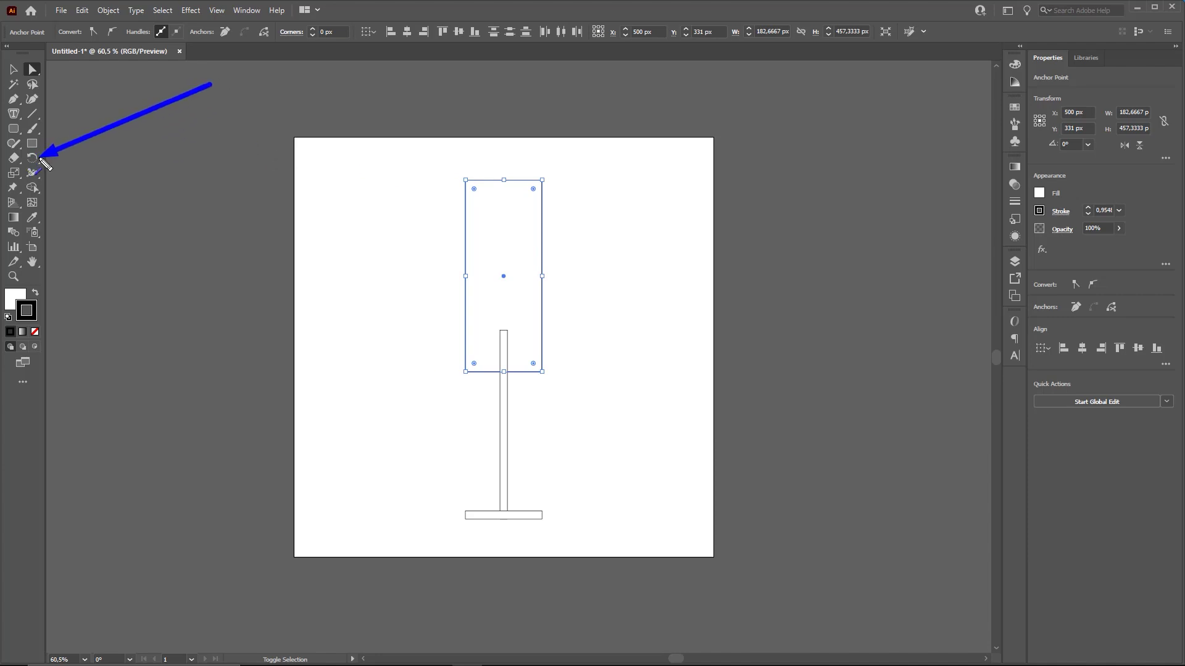
{"action": "left_click", "coordinate": [36, 160]}
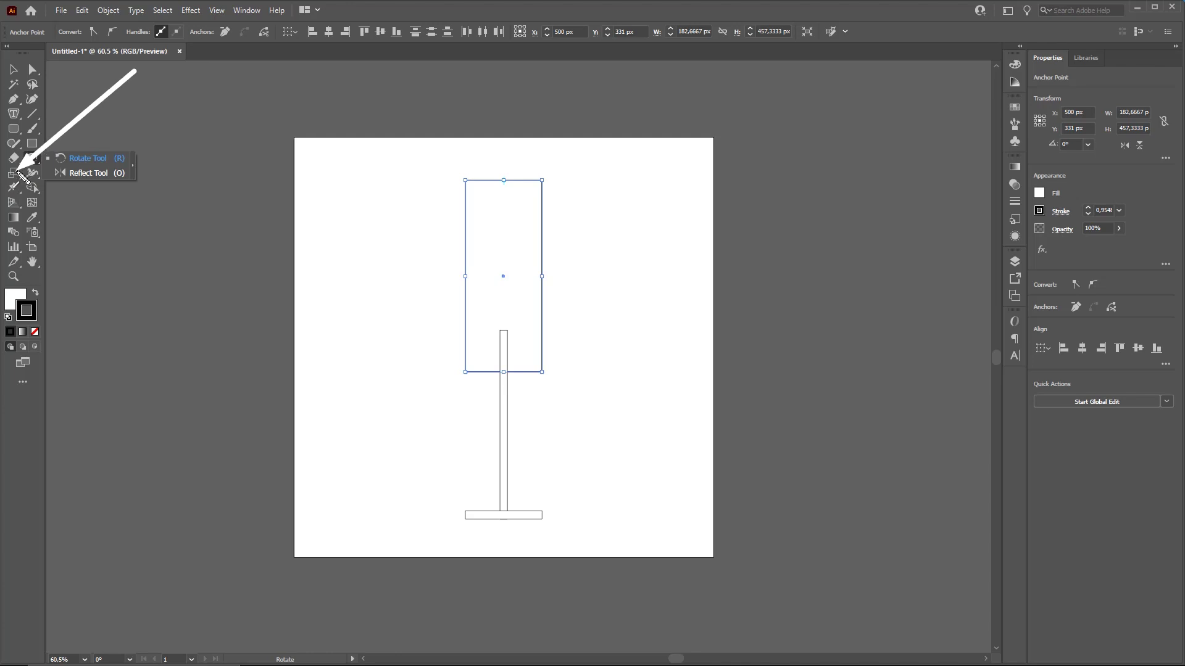
{"action": "key", "text": "Escape"}
{"action": "left_click", "coordinate": [14, 176]}
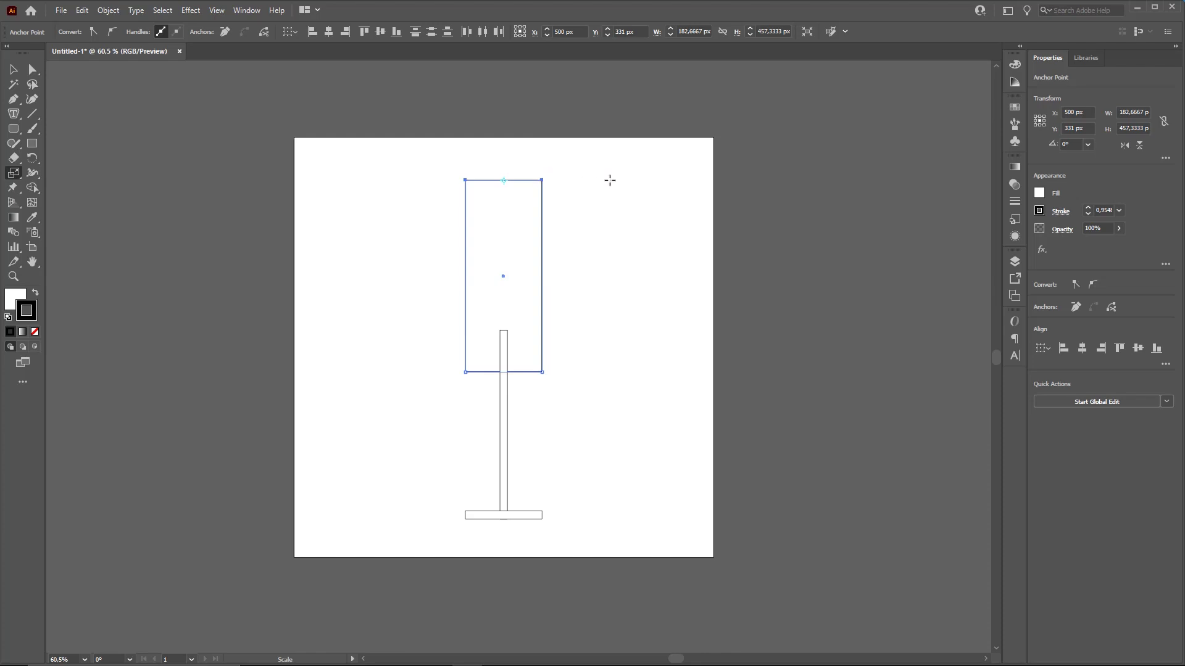
{"action": "left_click_drag", "start_coordinate": [612, 179], "coordinate": [591, 182]}
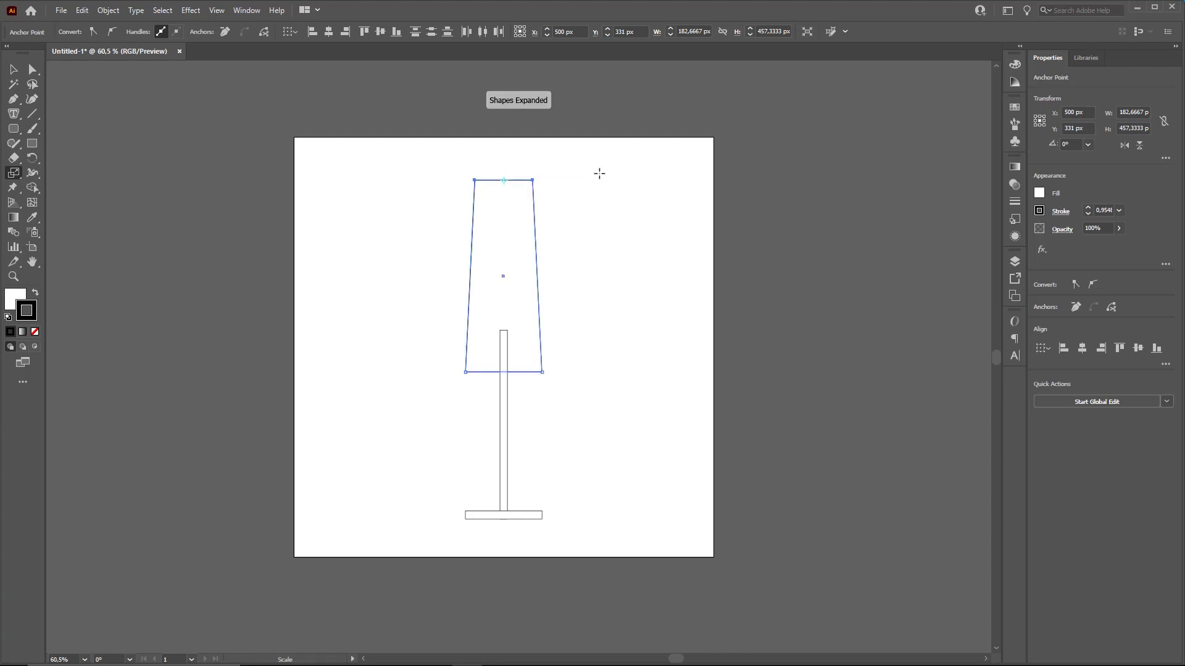
{"action": "key", "text": "ctrl+z"}
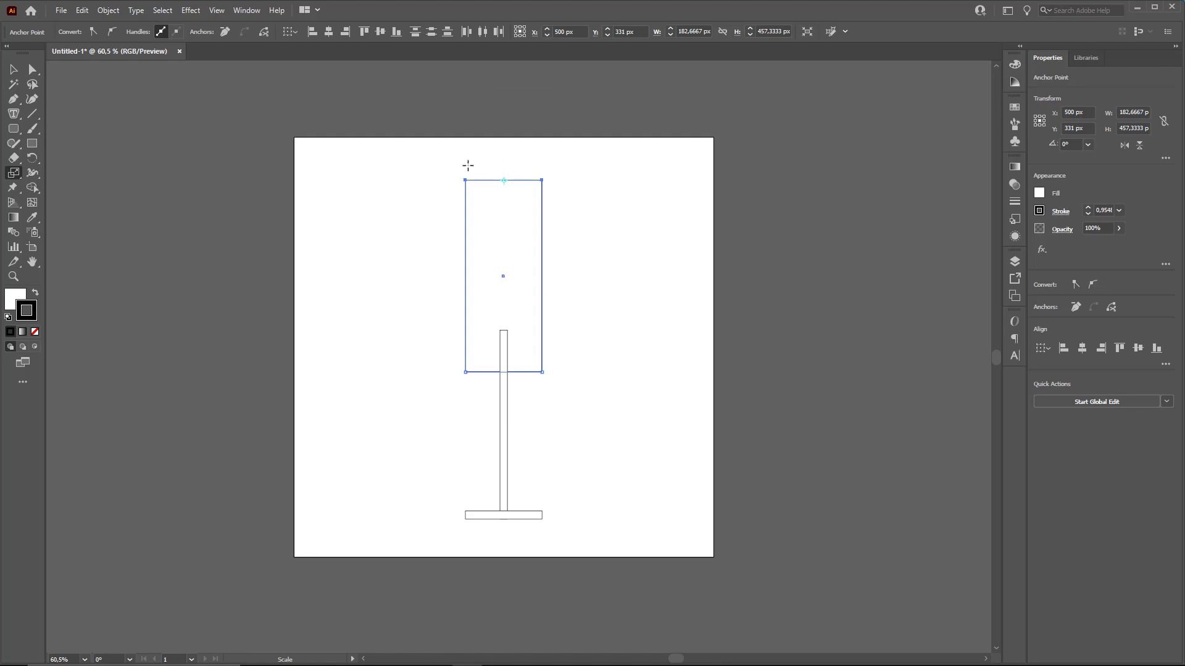
Select the tall rectangle's two upper anchor points and scale them horizontally inward so the body tapers towards its top edge
{"action": "key", "text": "a"}
{"action": "left_click_drag", "start_coordinate": [442, 162], "coordinate": [586, 200]}
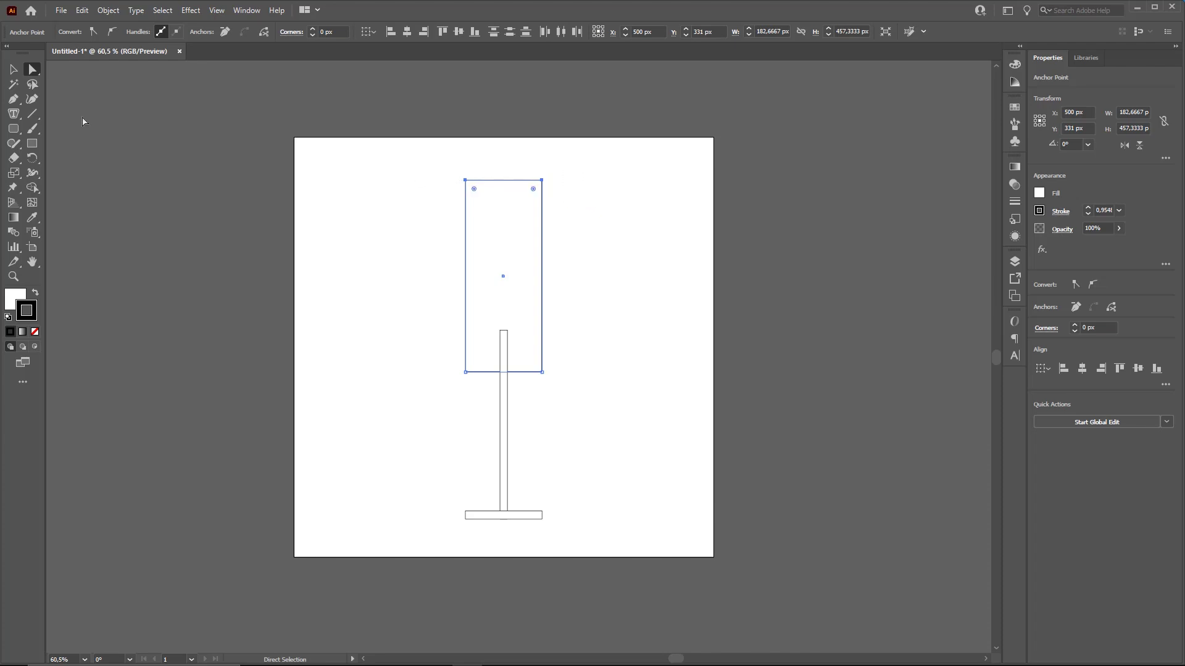
{"action": "left_click", "coordinate": [14, 173]}
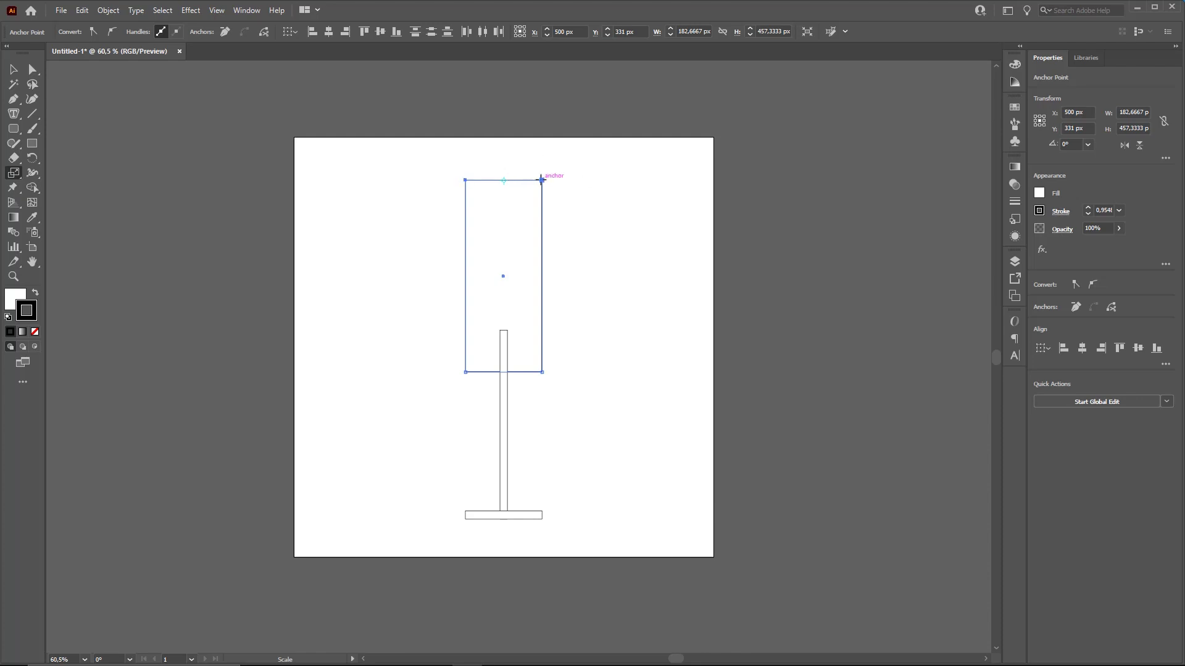
{"action": "left_click_drag", "start_coordinate": [608, 179], "coordinate": [585, 179]}
Round the tapered body's two lower corners together to a radius of about 87 px and deselect the shape
{"action": "key", "text": "space"}
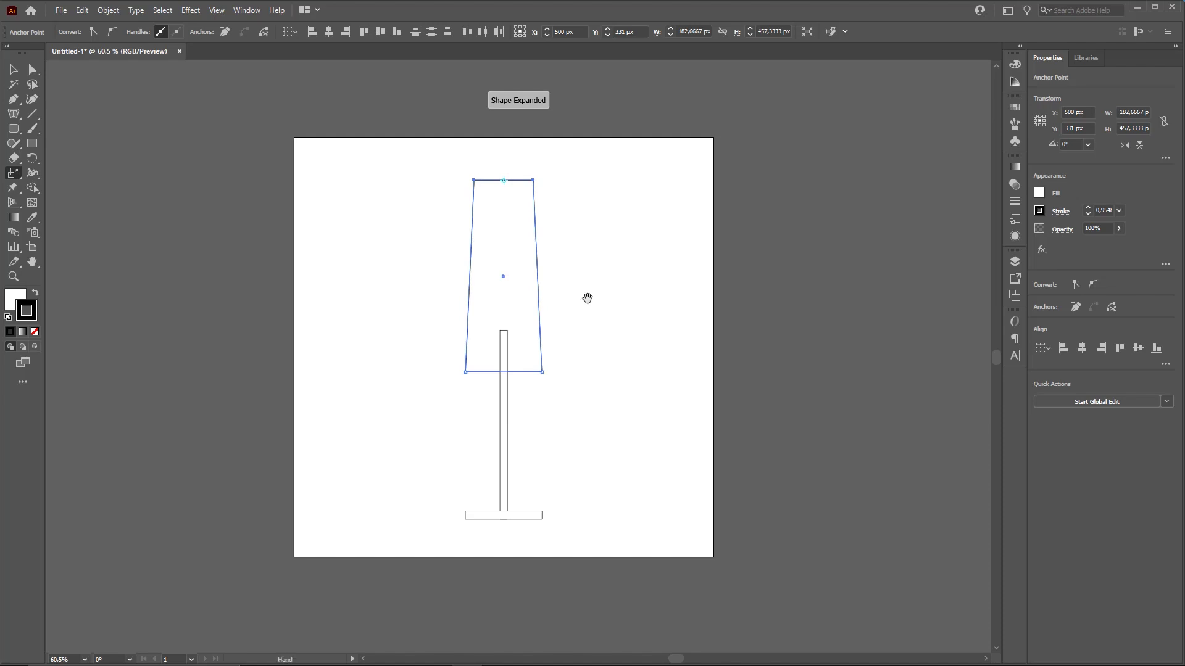
{"action": "left_click_drag", "start_coordinate": [587, 298], "coordinate": [575, 229]}
{"action": "key", "text": "z"}
{"action": "key", "text": "ctrl"}
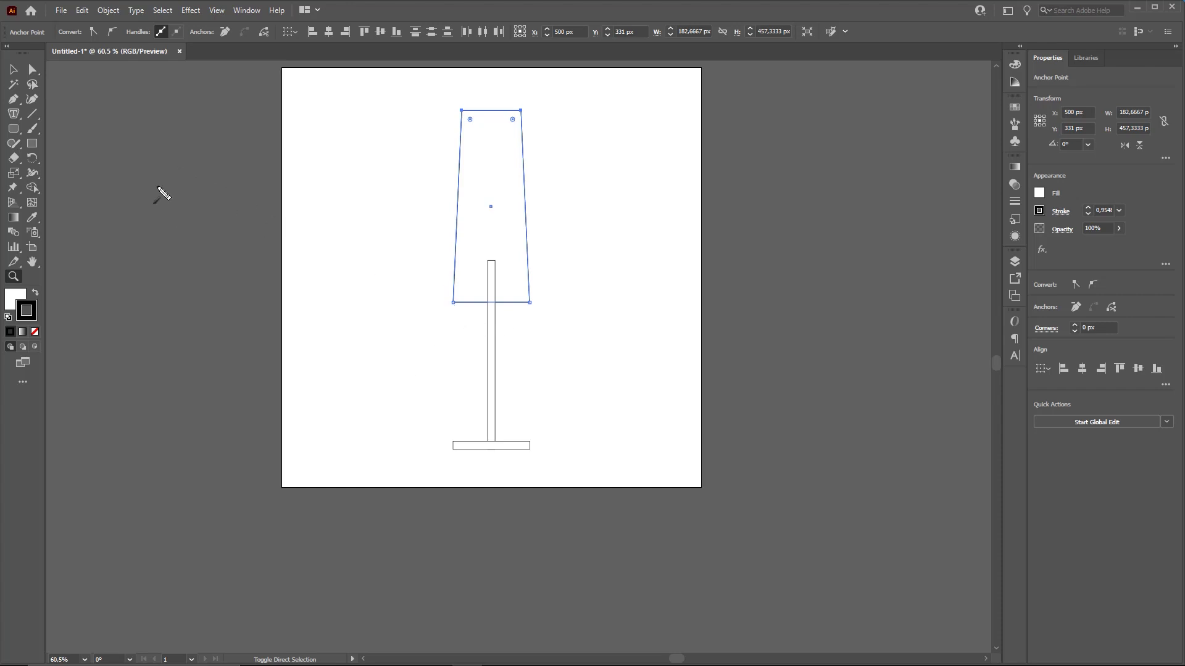
{"action": "key", "text": "a"}
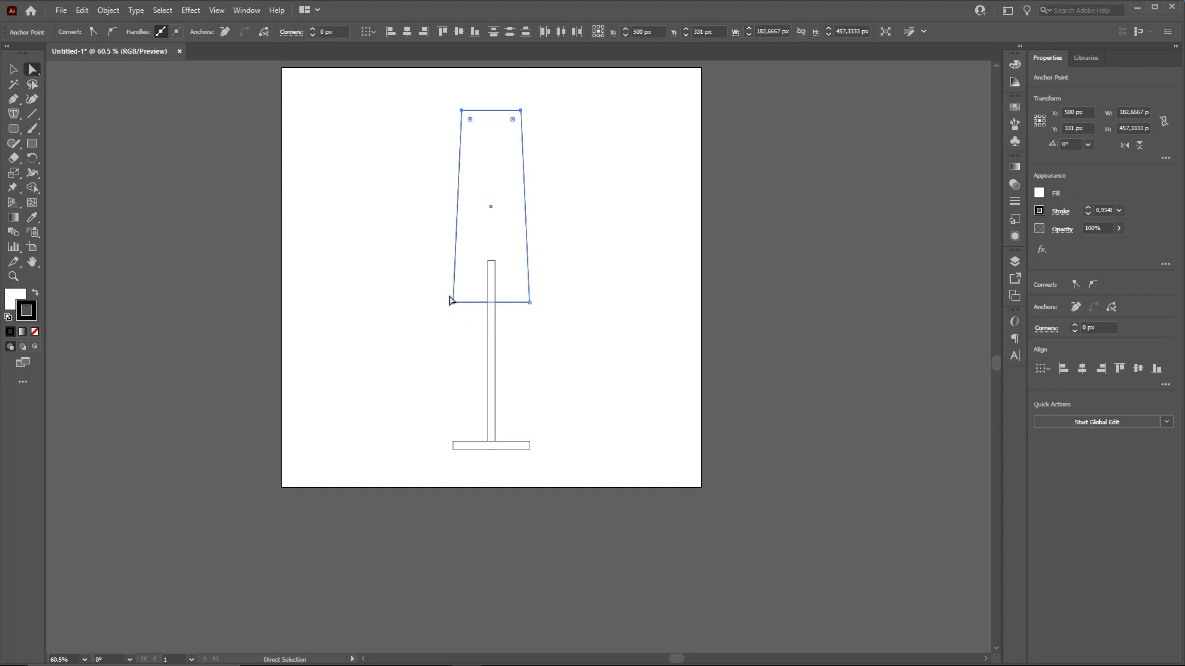
{"action": "left_click_drag", "start_coordinate": [465, 311], "coordinate": [466, 312]}
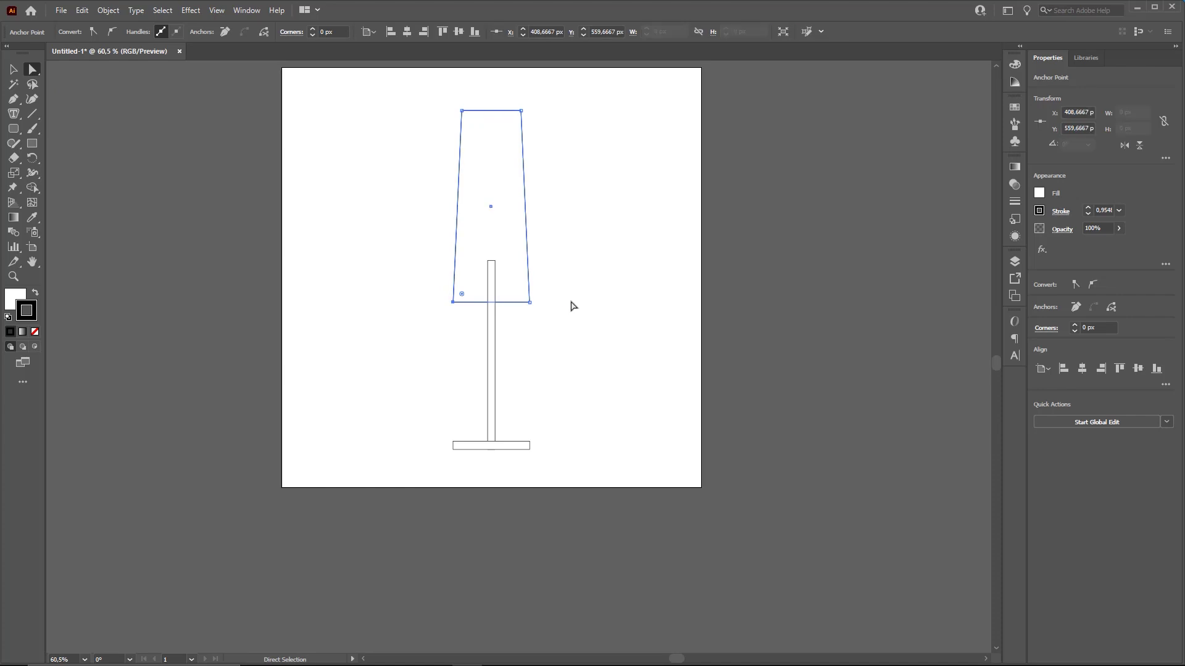
{"action": "key", "text": "ctrl"}
{"action": "left_click_drag", "start_coordinate": [543, 291], "coordinate": [518, 322]}
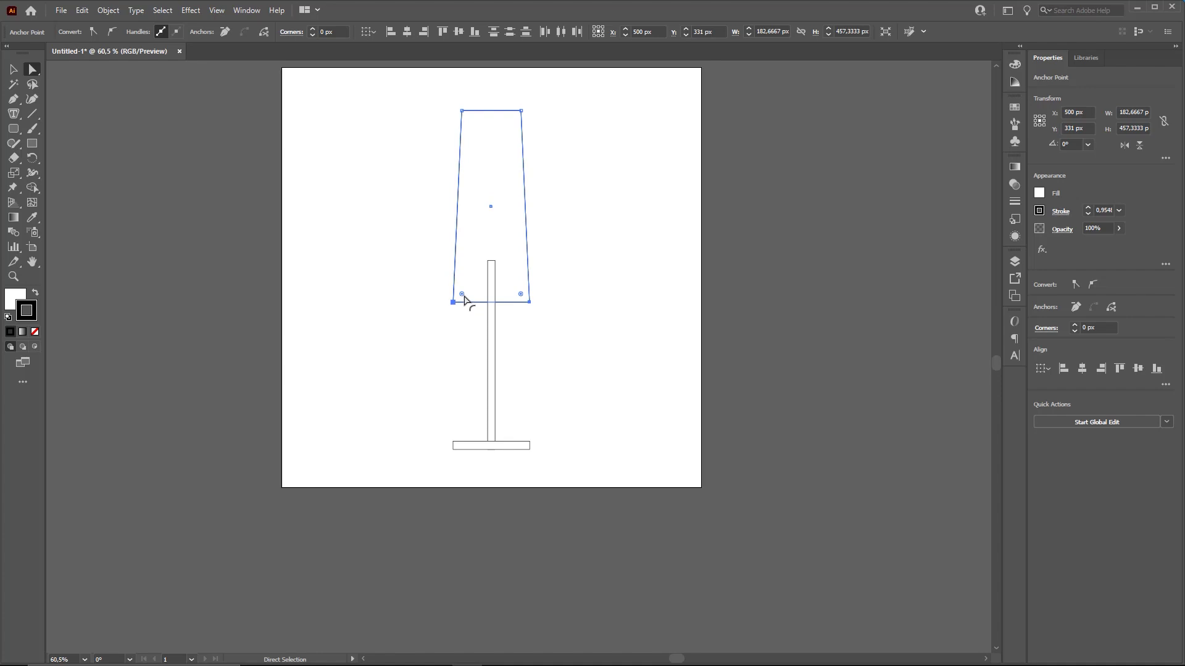
{"action": "left_click_drag", "start_coordinate": [463, 297], "coordinate": [493, 248]}
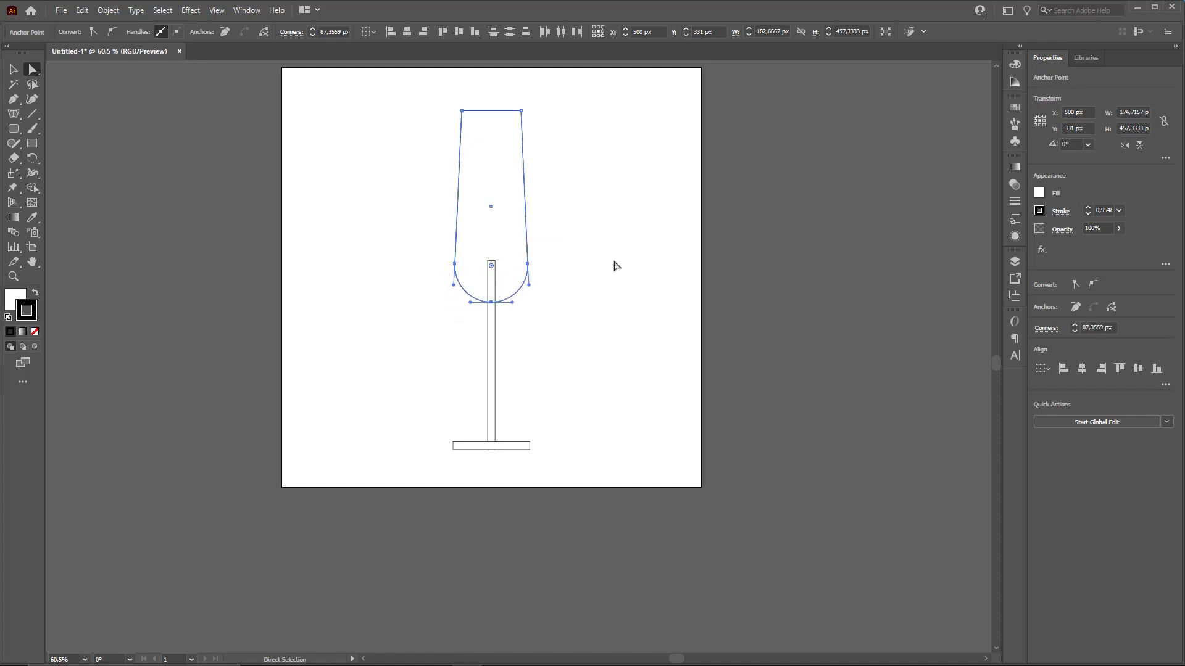
{"action": "key", "text": "v"}
{"action": "left_click", "coordinate": [625, 261]}
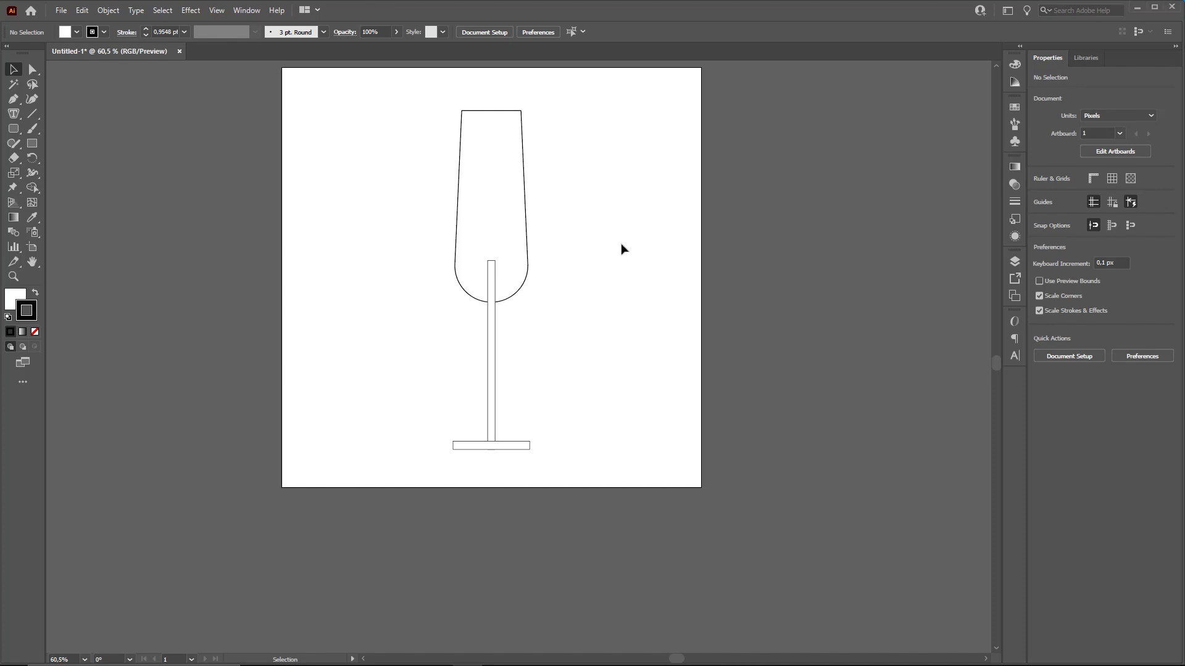
Unite the rounded body and the stem into one shape with Pathfinder, leaving the base separate, and deselect it
{"action": "left_click_drag", "start_coordinate": [622, 250], "coordinate": [614, 274]}
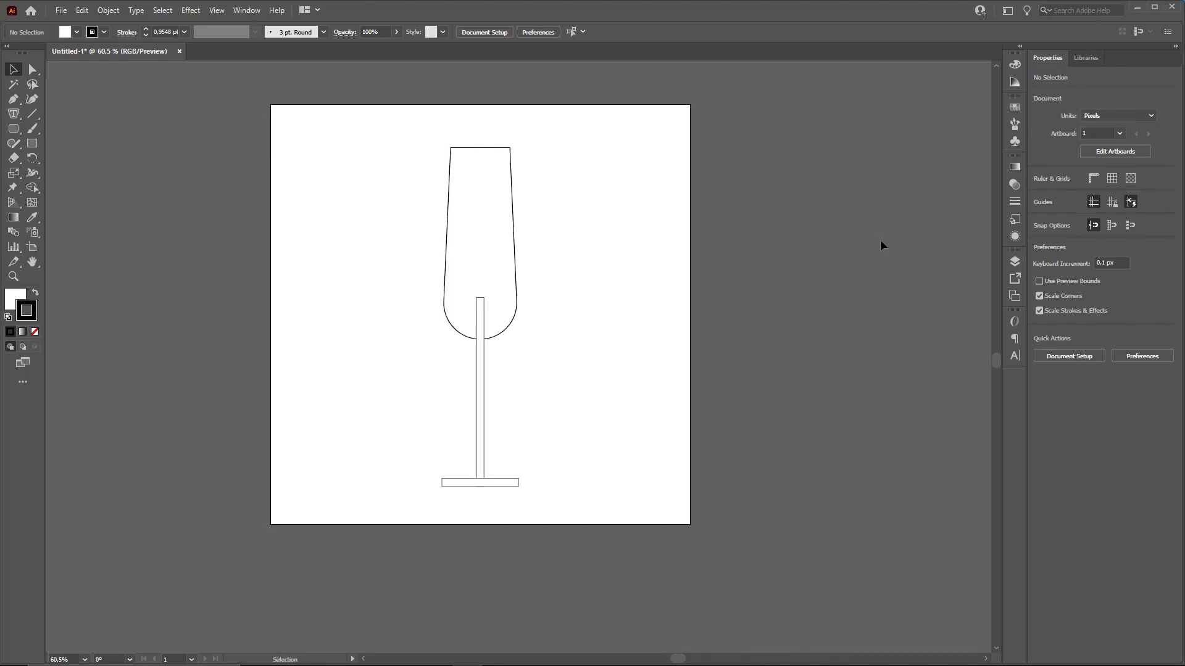
{"action": "key", "text": "ctrl+shift+3"}
{"action": "mouse_move", "coordinate": [514, 297]}
{"action": "left_mouse_down"}
{"action": "mouse_move", "coordinate": [491, 347]}
{"action": "mouse_move", "coordinate": [484, 417]}
{"action": "left_mouse_up"}
{"action": "left_click_drag", "start_coordinate": [397, 191], "coordinate": [571, 387]}
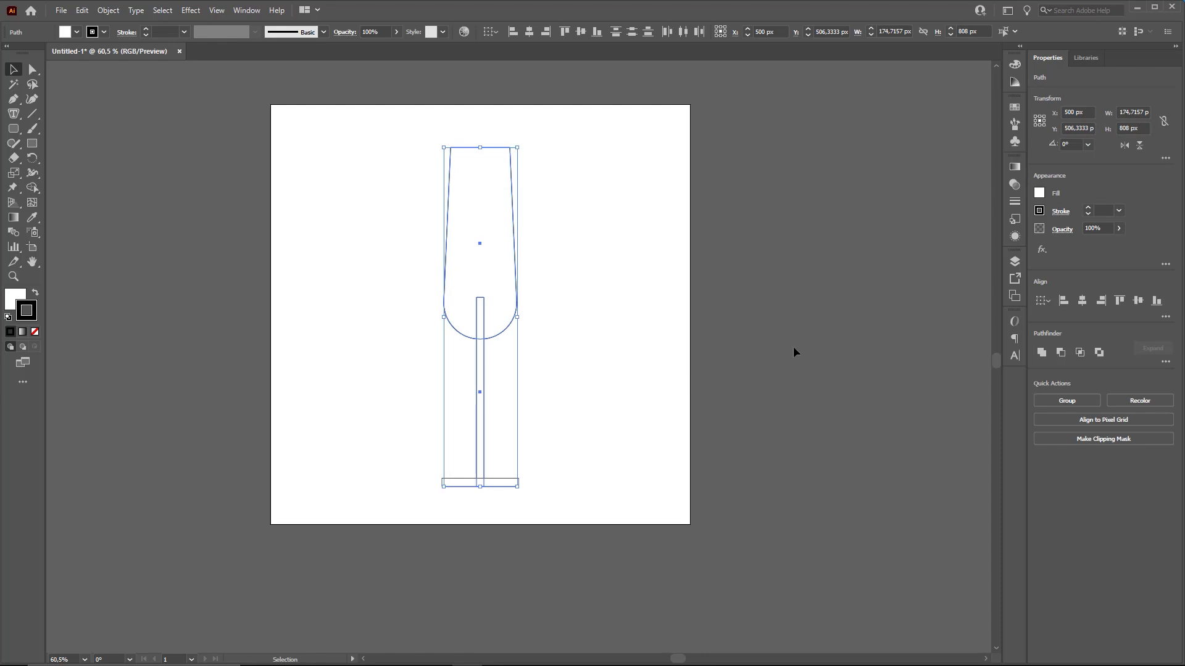
{"action": "key", "text": "ctrl"}
{"action": "mouse_move", "coordinate": [717, 455]}
{"action": "left_mouse_down"}
{"action": "mouse_move", "coordinate": [1035, 59]}
{"action": "mouse_move", "coordinate": [1046, 62]}
{"action": "left_mouse_up"}
{"action": "mouse_move", "coordinate": [1009, 156]}
{"action": "left_mouse_down"}
{"action": "mouse_move", "coordinate": [1052, 339]}
{"action": "mouse_move", "coordinate": [1047, 329]}
{"action": "mouse_move", "coordinate": [1037, 356]}
{"action": "left_mouse_up"}
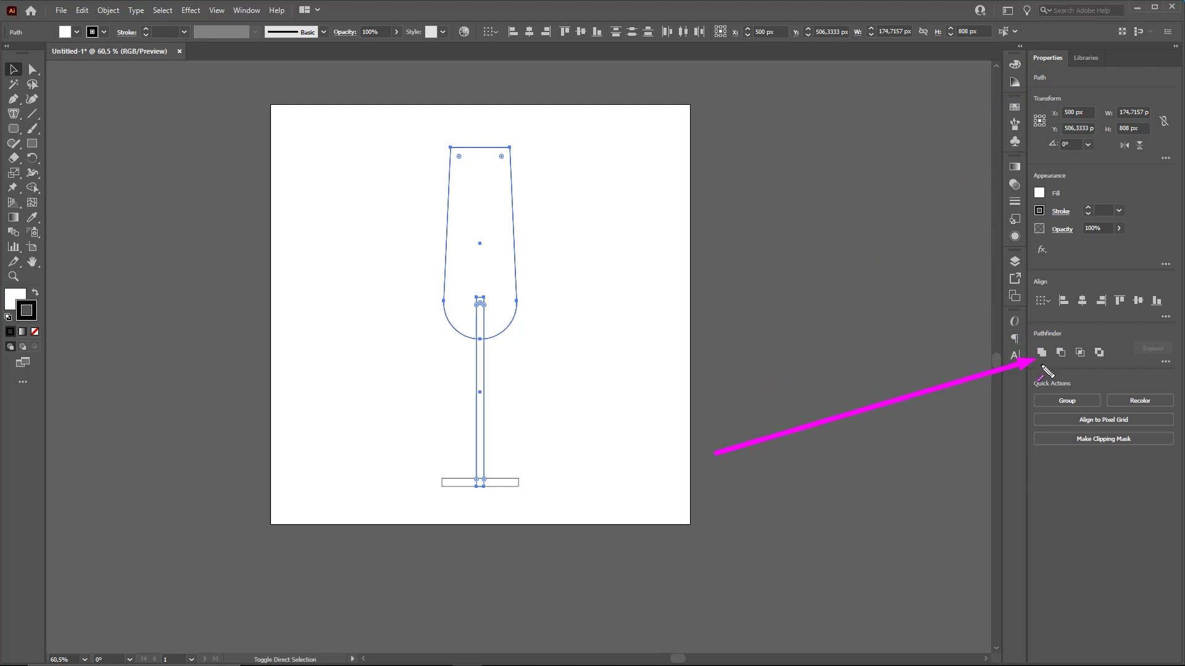
{"action": "left_click", "coordinate": [1041, 354]}
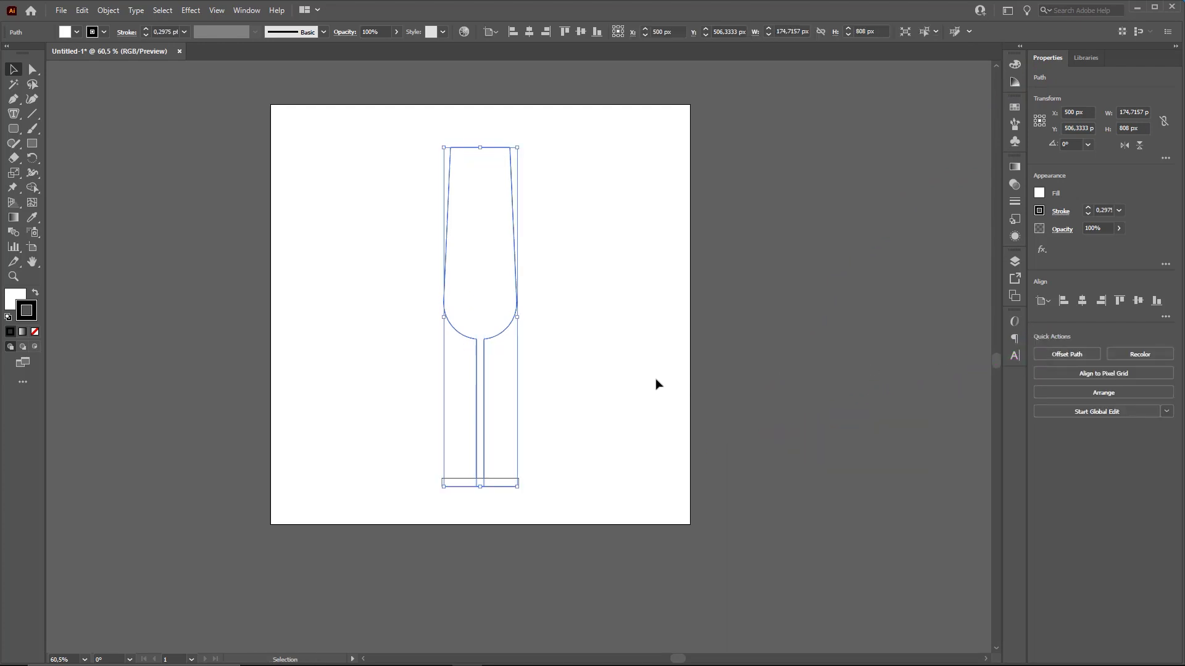
{"action": "left_click", "coordinate": [648, 405]}
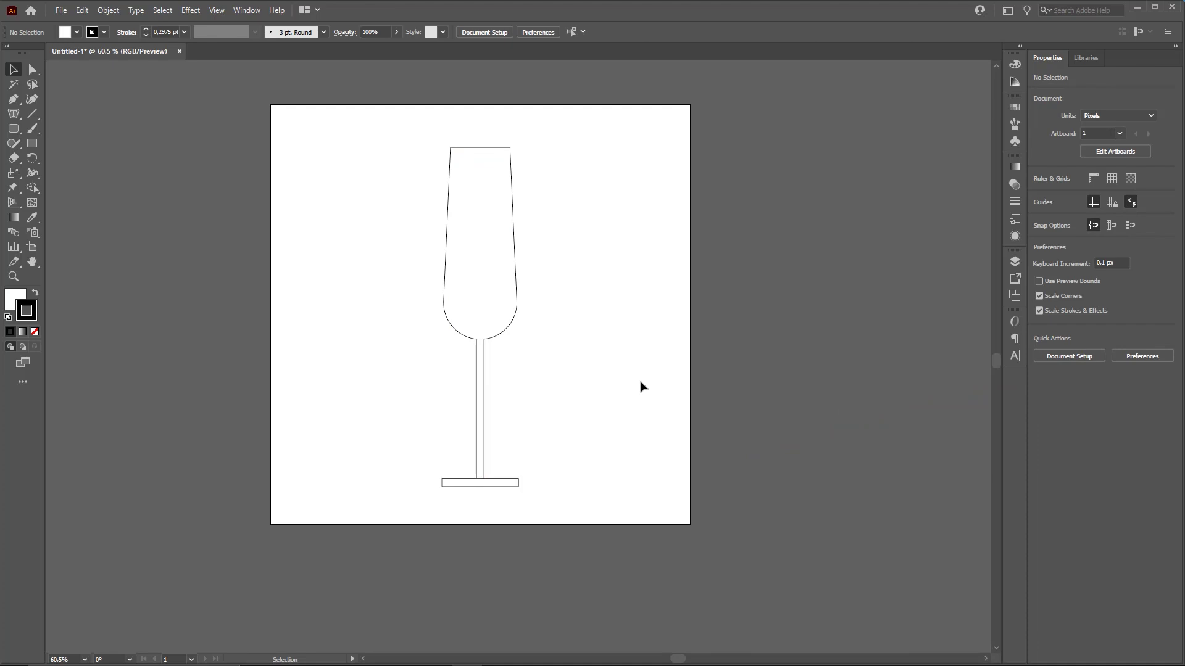
{"action": "key", "text": "ctrl+shift+3"}
{"action": "left_click", "coordinate": [451, 147]}
{"action": "mouse_move", "coordinate": [475, 154]}
{"action": "left_mouse_down"}
{"action": "mouse_move", "coordinate": [519, 308]}
{"action": "mouse_move", "coordinate": [489, 337]}
{"action": "mouse_move", "coordinate": [490, 447]}
{"action": "mouse_move", "coordinate": [476, 479]}
{"action": "mouse_move", "coordinate": [475, 364]}
{"action": "mouse_move", "coordinate": [443, 175]}
{"action": "mouse_move", "coordinate": [469, 154]}
{"action": "left_mouse_up"}
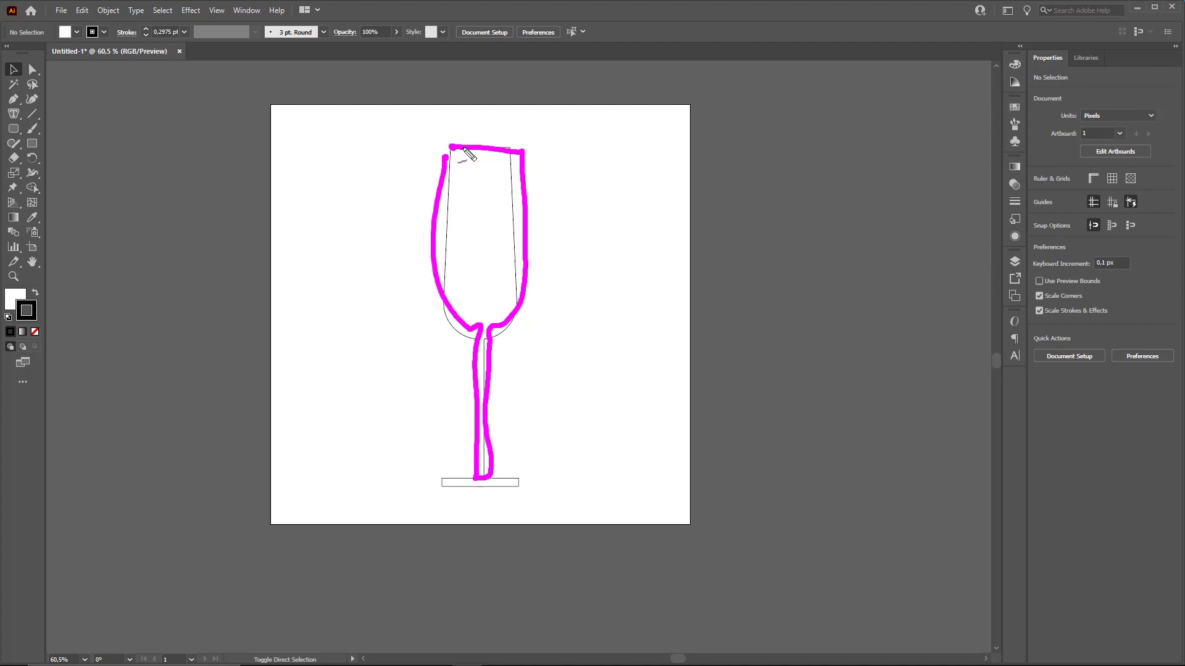
{"action": "key", "text": "ctrl+z"}
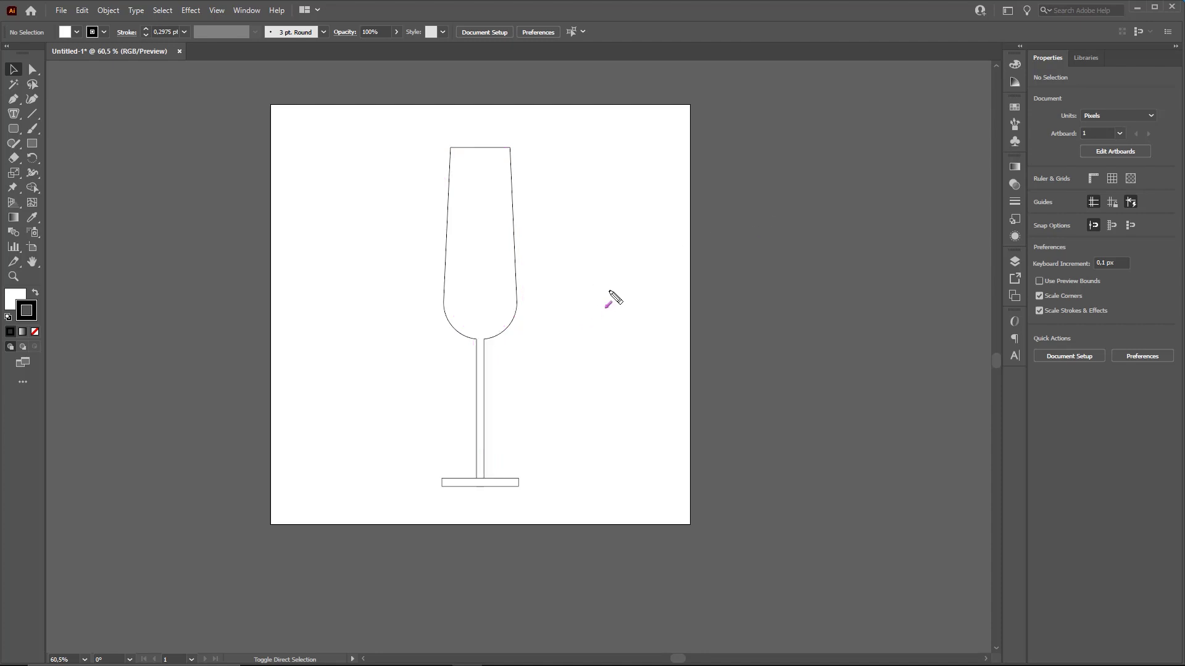
{"action": "left_click_drag", "start_coordinate": [265, 270], "coordinate": [45, 79]}
Directly select the two anchor points where the bowl meets the stem and round both corners to about 123 px
{"action": "left_click", "coordinate": [36, 71]}
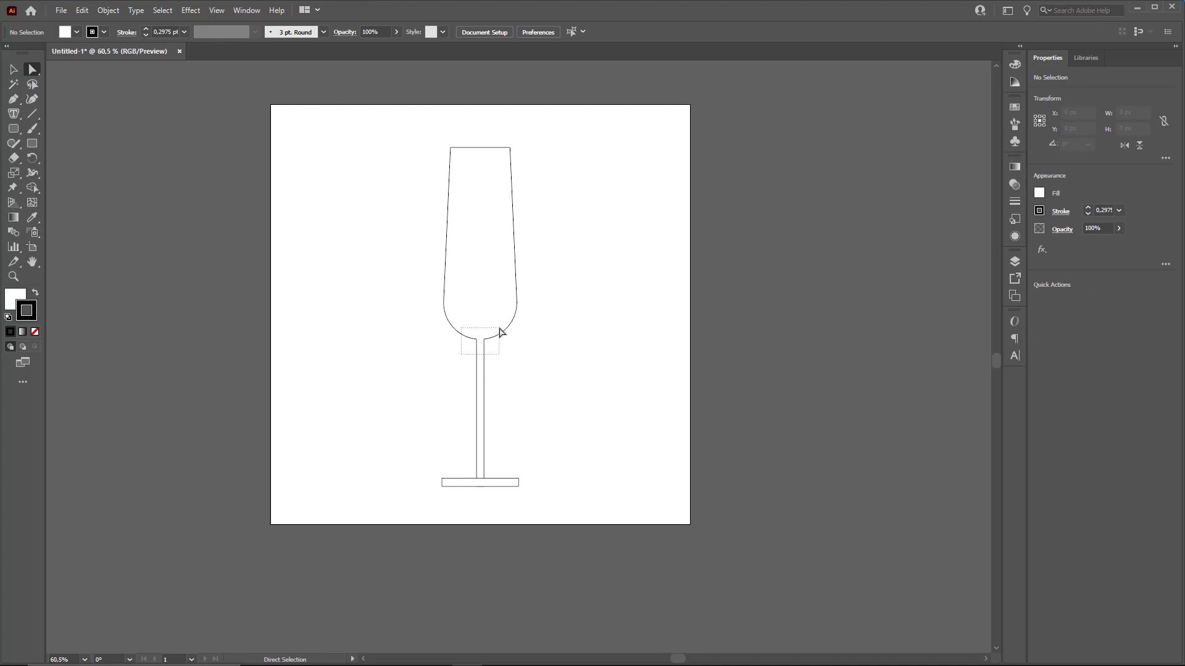
{"action": "left_click_drag", "start_coordinate": [499, 329], "coordinate": [500, 327]}
{"action": "left_click_drag", "start_coordinate": [528, 399], "coordinate": [486, 341]}
{"action": "left_click_drag", "start_coordinate": [428, 399], "coordinate": [472, 343]}
{"action": "key", "text": "Escape"}
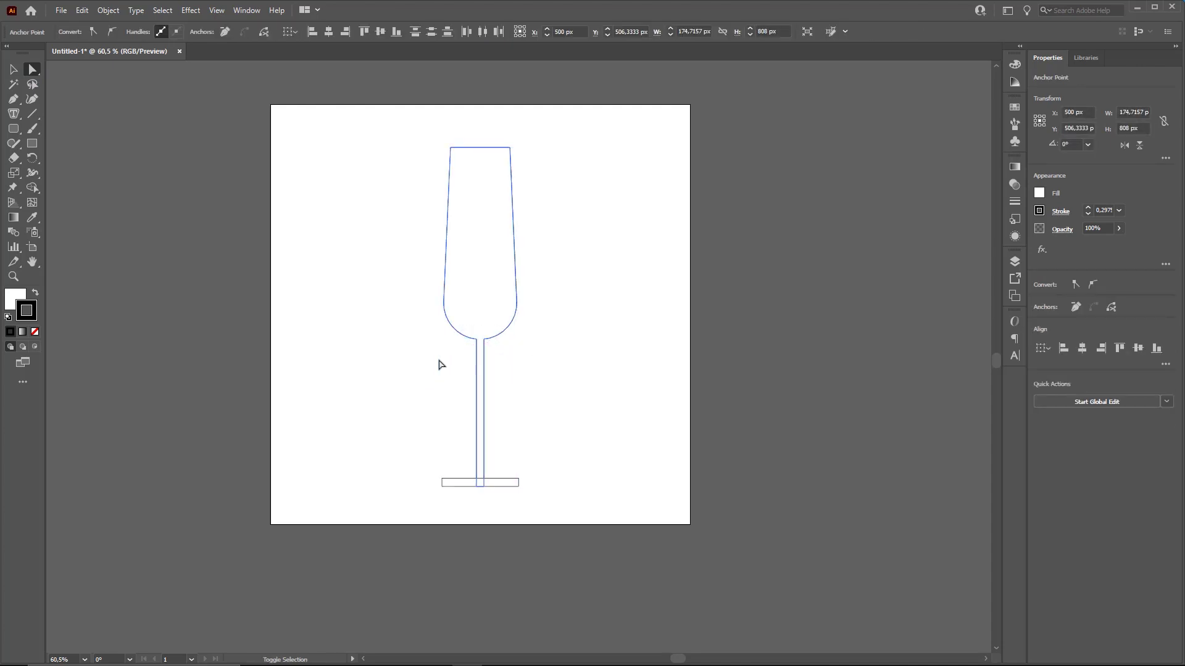
{"action": "left_click", "coordinate": [442, 364]}
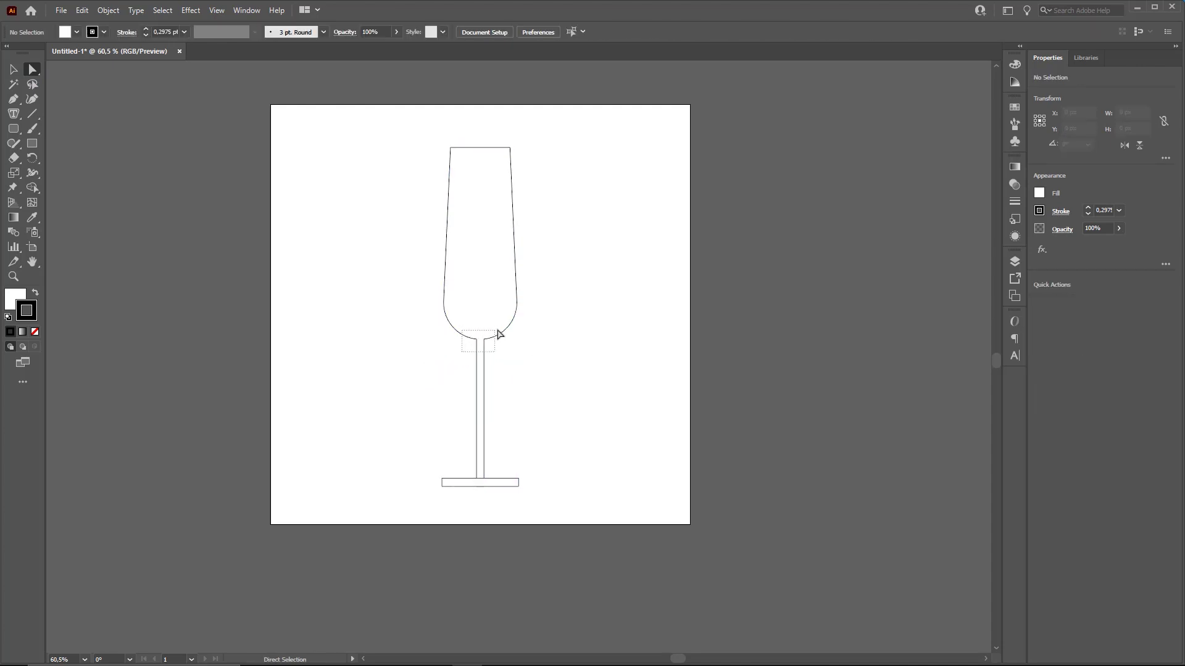
{"action": "left_click_drag", "start_coordinate": [499, 334], "coordinate": [514, 336]}
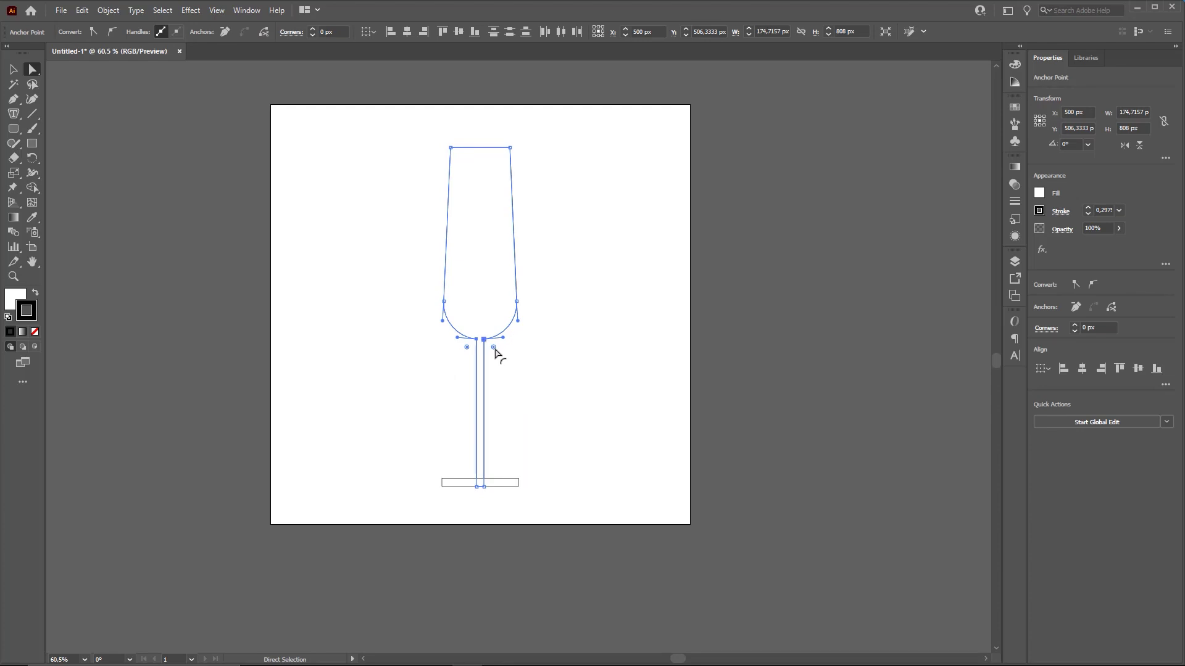
{"action": "left_click_drag", "start_coordinate": [494, 349], "coordinate": [535, 383]}
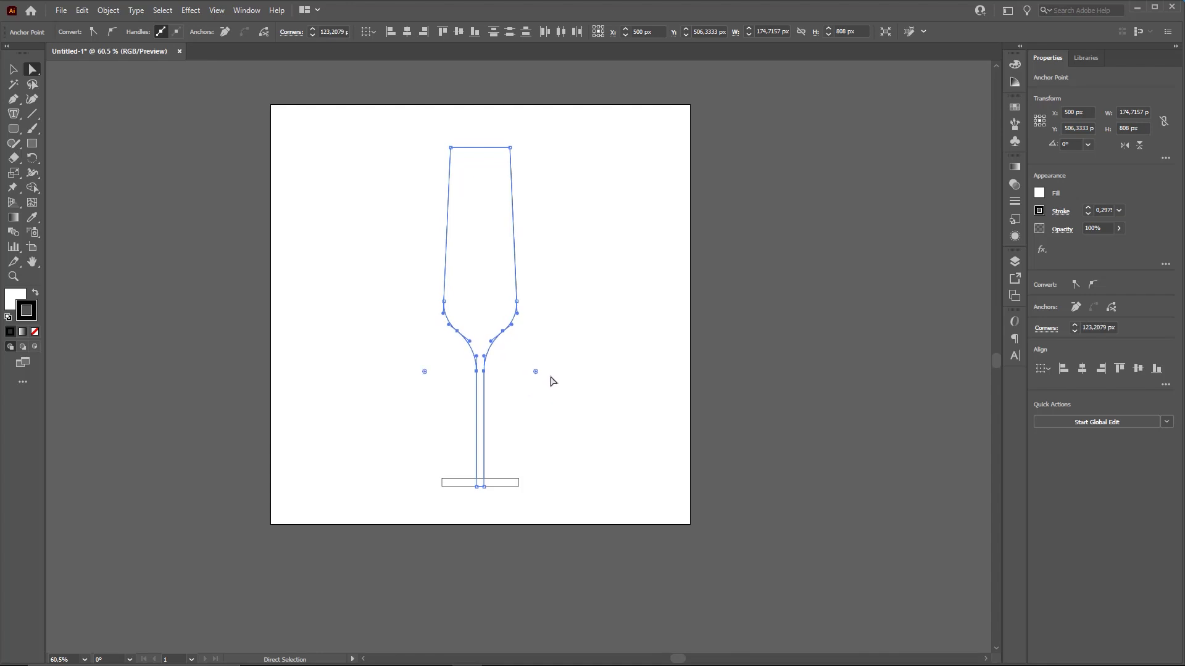
Select the bowl-and-stem shape together with the base, unite them into one shape with Pathfinder, and deselect it
{"action": "key", "text": "v"}
{"action": "left_click", "coordinate": [622, 350]}
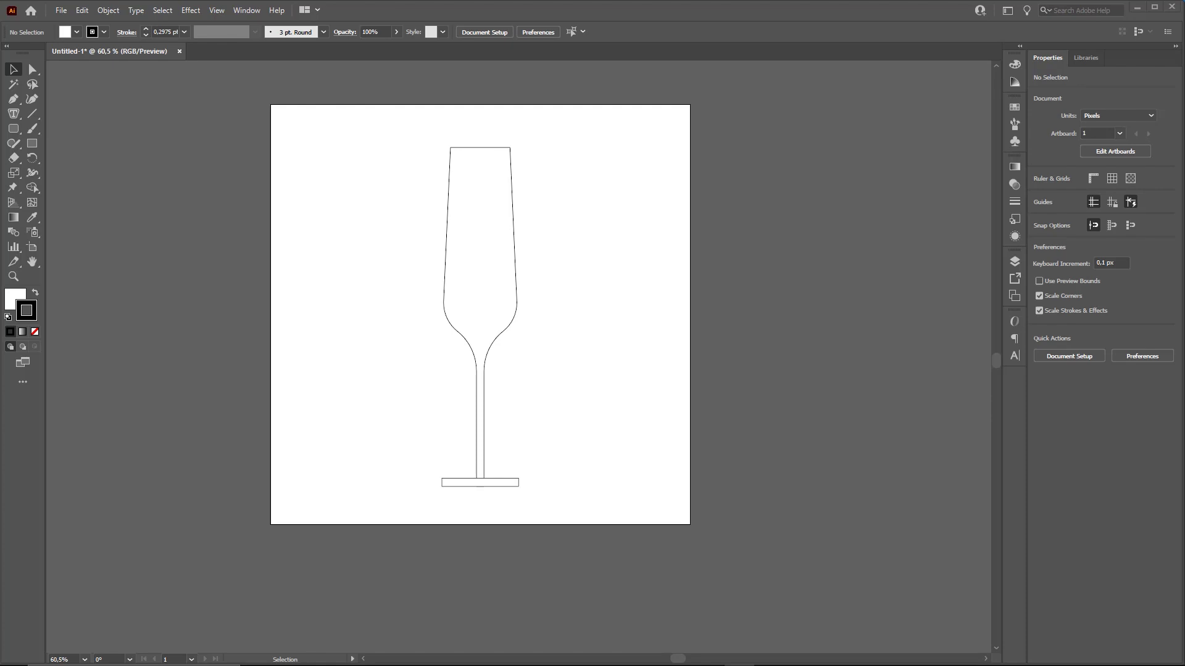
{"action": "key", "text": "z"}
{"action": "left_click_drag", "start_coordinate": [485, 438], "coordinate": [547, 483]}
{"action": "left_click_drag", "start_coordinate": [503, 469], "coordinate": [553, 448]}
{"action": "key", "text": "v"}
{"action": "key", "text": "ctrl+2"}
{"action": "mouse_move", "coordinate": [272, 359]}
{"action": "left_mouse_down"}
{"action": "mouse_move", "coordinate": [15, 71]}
{"action": "mouse_move", "coordinate": [475, 330]}
{"action": "mouse_move", "coordinate": [479, 358]}
{"action": "mouse_move", "coordinate": [494, 356]}
{"action": "left_mouse_up"}
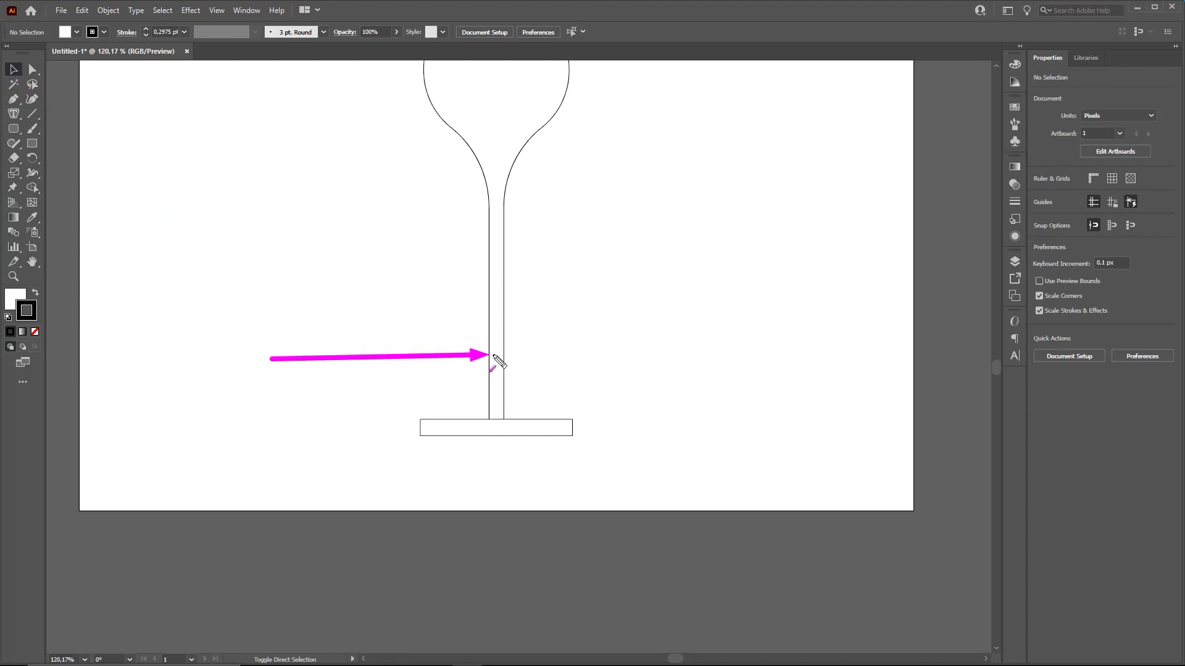
{"action": "mouse_move", "coordinate": [556, 523]}
{"action": "left_mouse_down"}
{"action": "mouse_move", "coordinate": [539, 454]}
{"action": "mouse_move", "coordinate": [512, 437]}
{"action": "left_mouse_up"}
{"action": "key", "text": "Escape"}
{"action": "left_click_drag", "start_coordinate": [401, 327], "coordinate": [565, 453]}
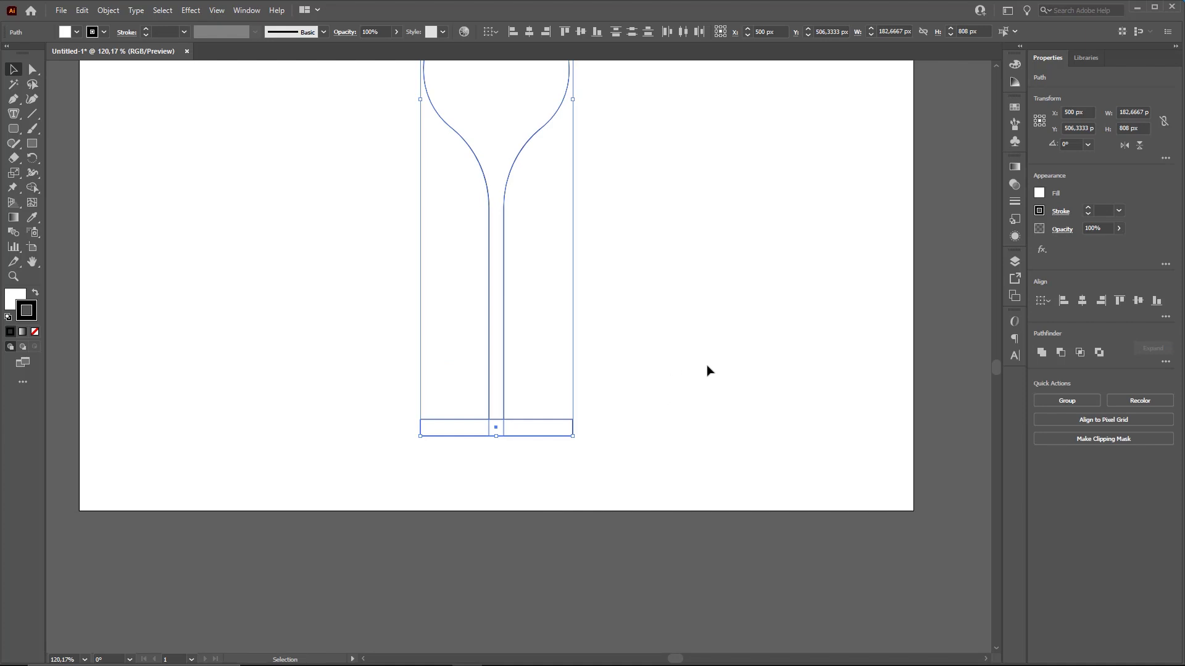
{"action": "key", "text": "ctrl+2"}
{"action": "mouse_move", "coordinate": [898, 490]}
{"action": "left_mouse_down"}
{"action": "mouse_move", "coordinate": [1018, 364]}
{"action": "mouse_move", "coordinate": [1045, 369]}
{"action": "left_mouse_up"}
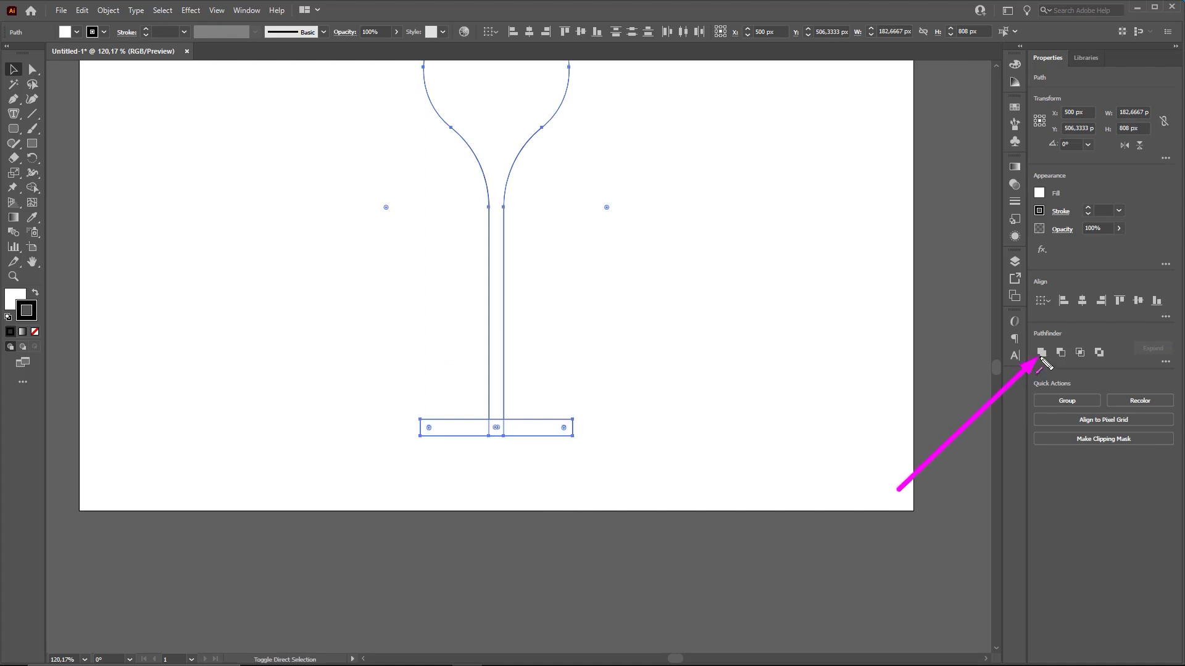
{"action": "key", "text": "Escape"}
{"action": "left_click", "coordinate": [1041, 352]}
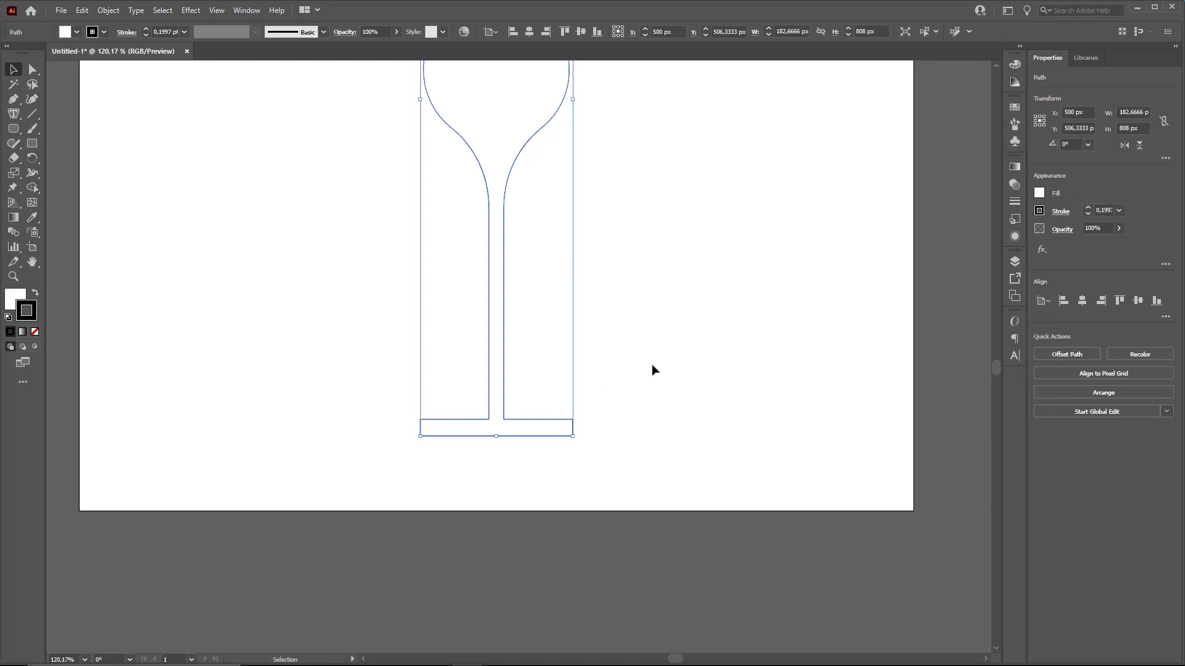
{"action": "left_click", "coordinate": [660, 389]}
Round both inner corners where the stem meets the base to a radius of about 33 px
{"action": "key", "text": "ctrl+2"}
{"action": "left_click_drag", "start_coordinate": [437, 344], "coordinate": [489, 413]}
{"action": "left_click_drag", "start_coordinate": [553, 366], "coordinate": [508, 418]}
{"action": "key", "text": "Escape"}
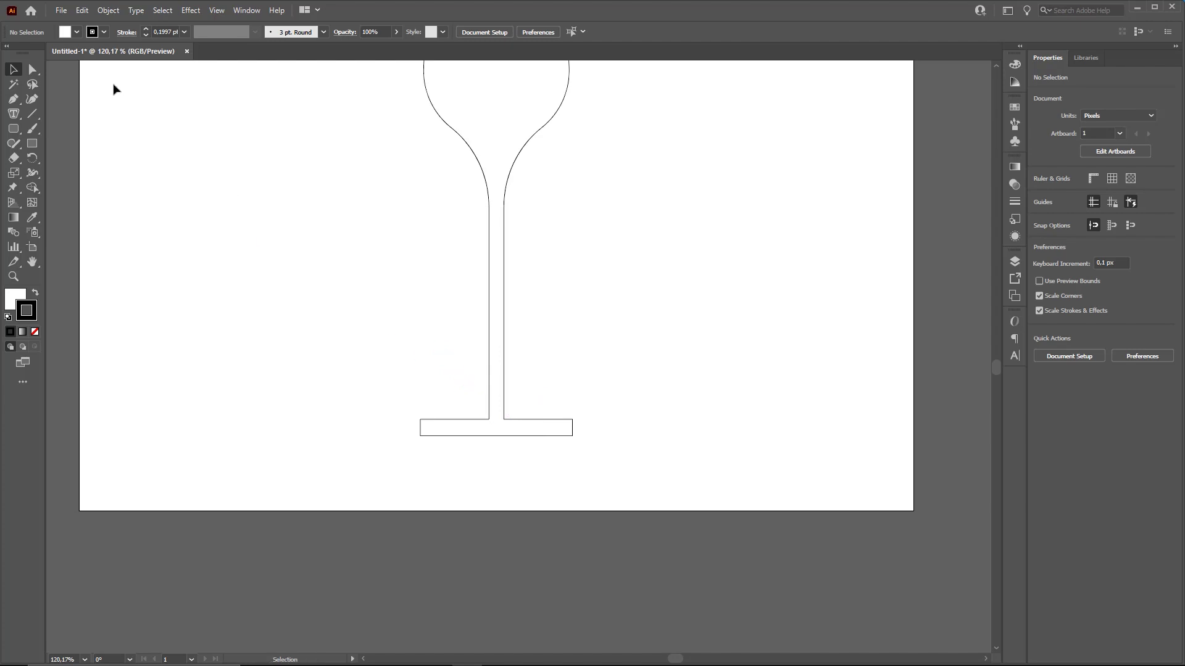
{"action": "left_click", "coordinate": [32, 69]}
{"action": "left_click_drag", "start_coordinate": [507, 427], "coordinate": [532, 393]}
Directly select the base's two upper outer corner points, round both corners together, and deselect the glass
{"action": "key", "text": "ctrl+2"}
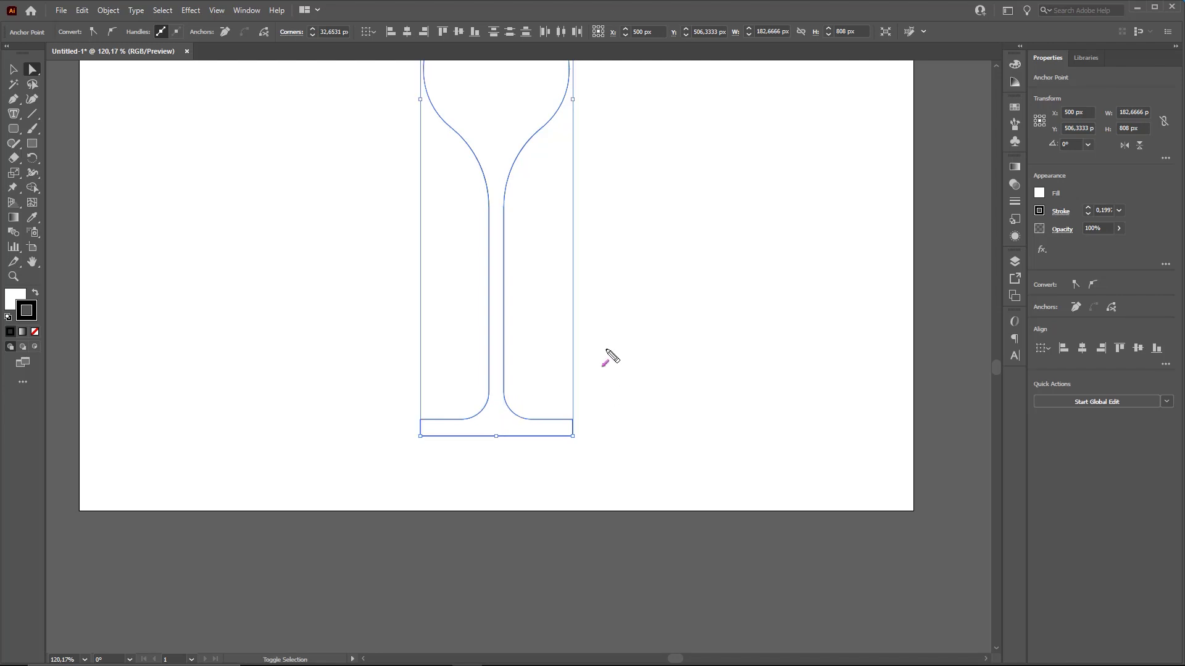
{"action": "left_click_drag", "start_coordinate": [631, 323], "coordinate": [574, 419]}
{"action": "left_click_drag", "start_coordinate": [367, 352], "coordinate": [431, 431]}
{"action": "key", "text": "Escape"}
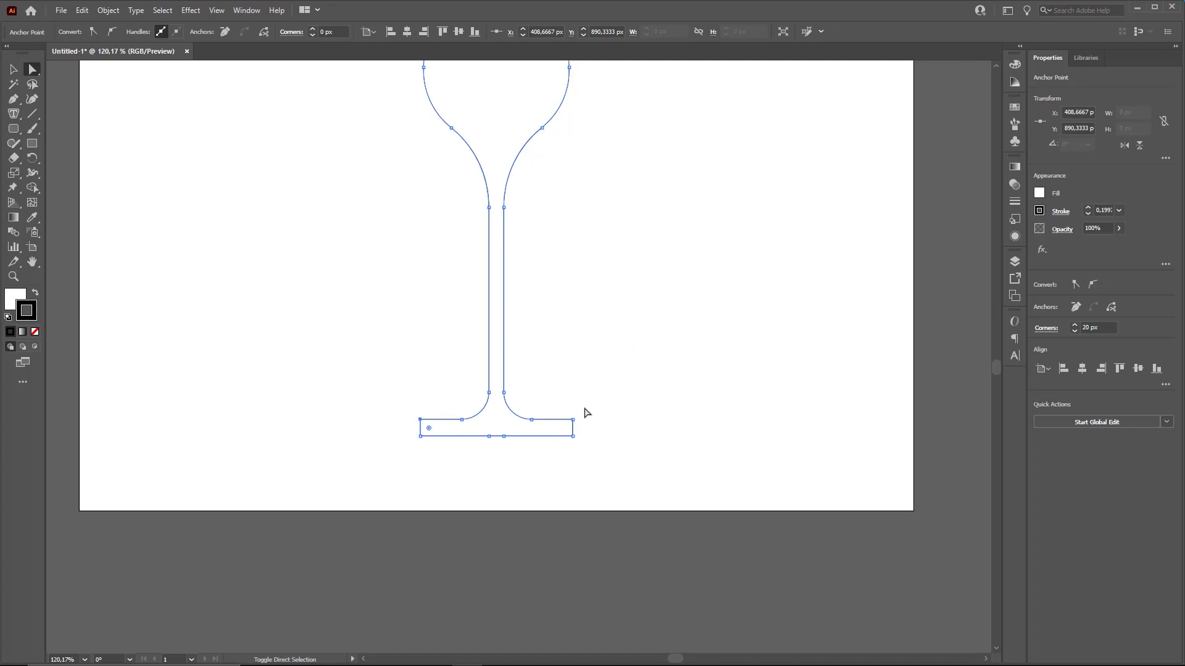
{"action": "left_click_drag", "start_coordinate": [570, 423], "coordinate": [558, 426]}
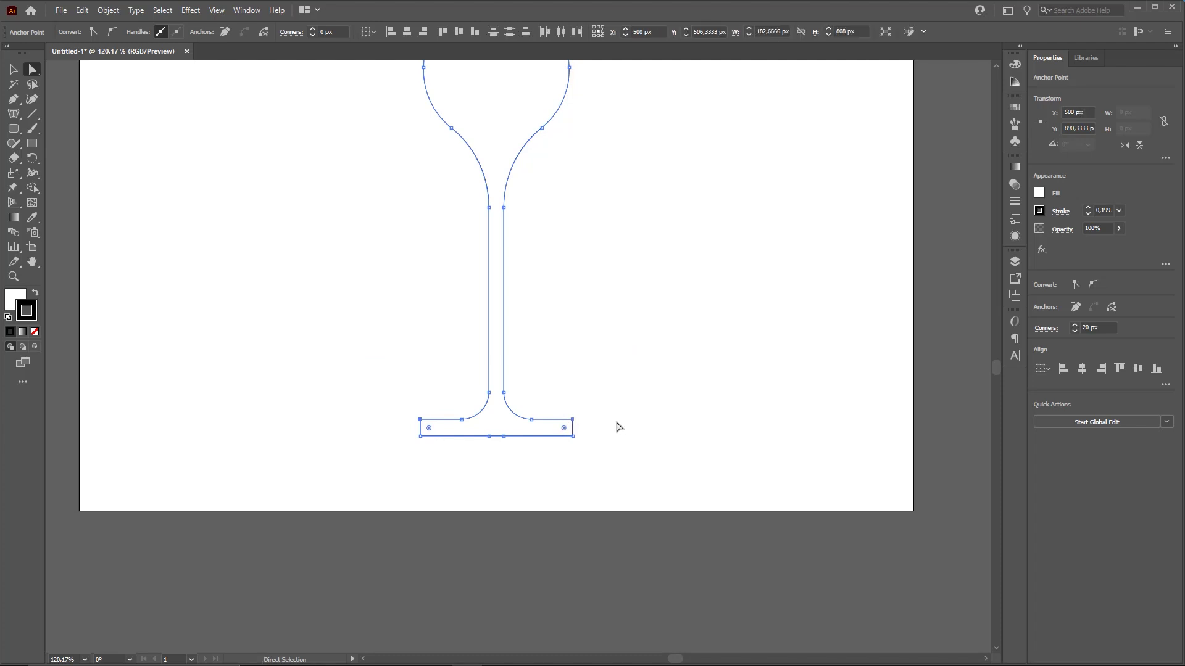
{"action": "left_click_drag", "start_coordinate": [430, 430], "coordinate": [469, 454]}
{"action": "left_click", "coordinate": [592, 389]}
{"action": "key", "text": "z"}
{"action": "left_click", "coordinate": [576, 381], "text": "alt"}
{"action": "left_click", "coordinate": [579, 394], "text": "alt"}
{"action": "key", "text": "v"}
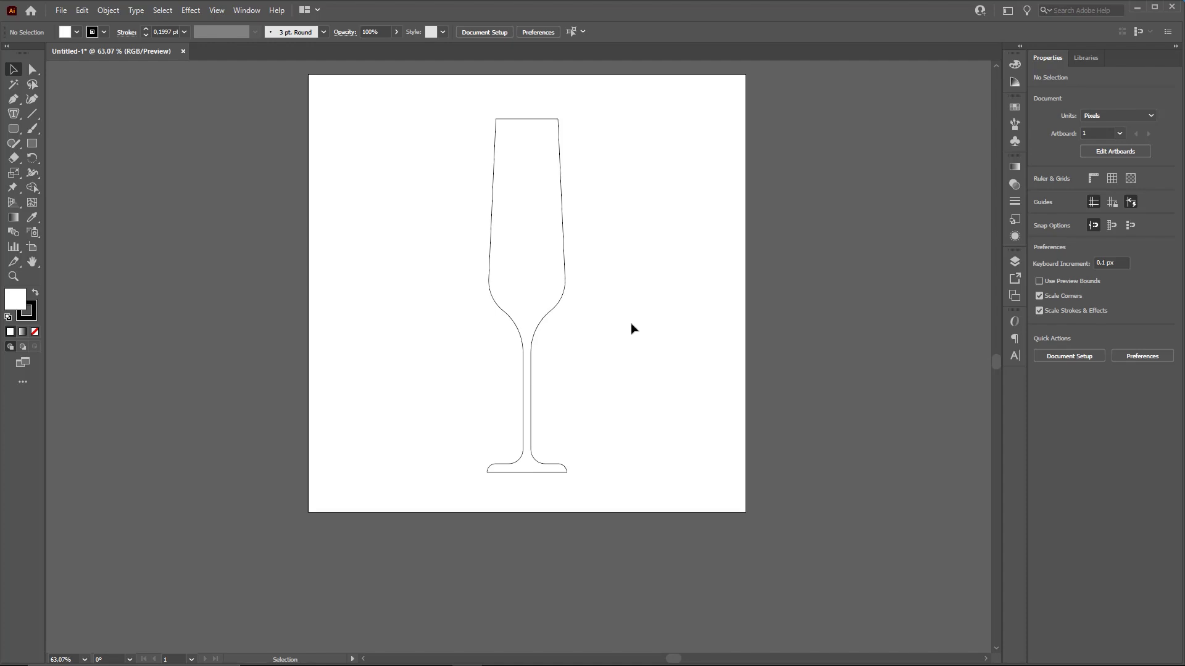
Directly select the anchor points from the bowl's lower curve to the stem's upper end and move them up, shortening the bowl and lengthening the stem
{"action": "key", "text": "shift+n"}
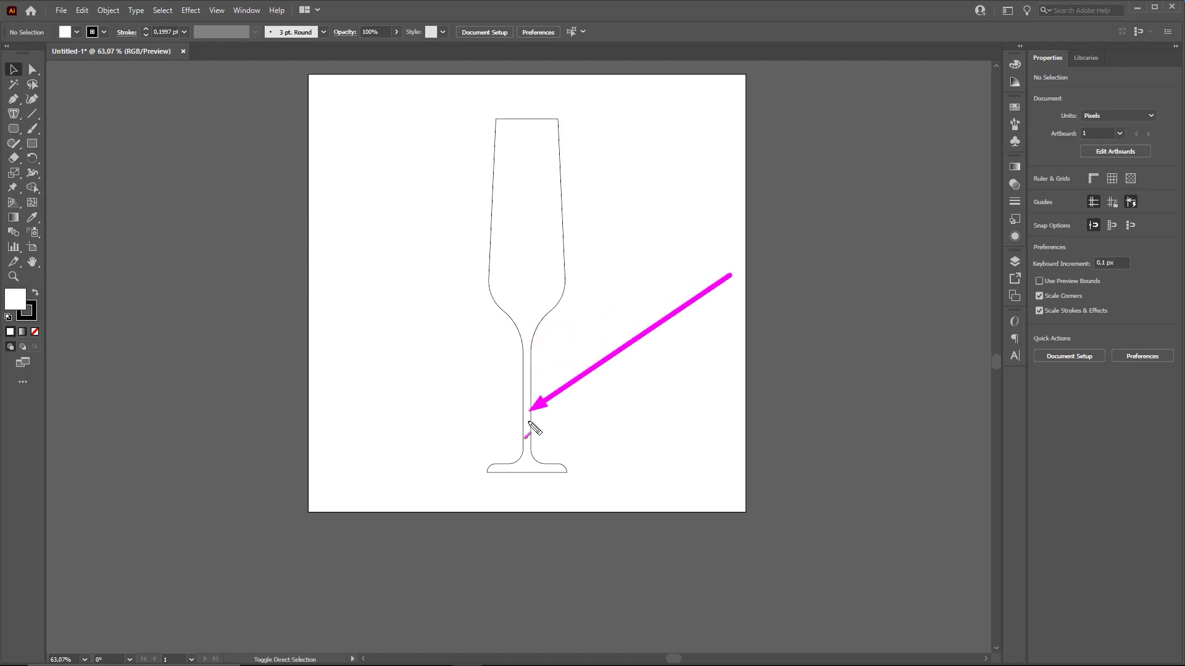
{"action": "left_click", "coordinate": [31, 72]}
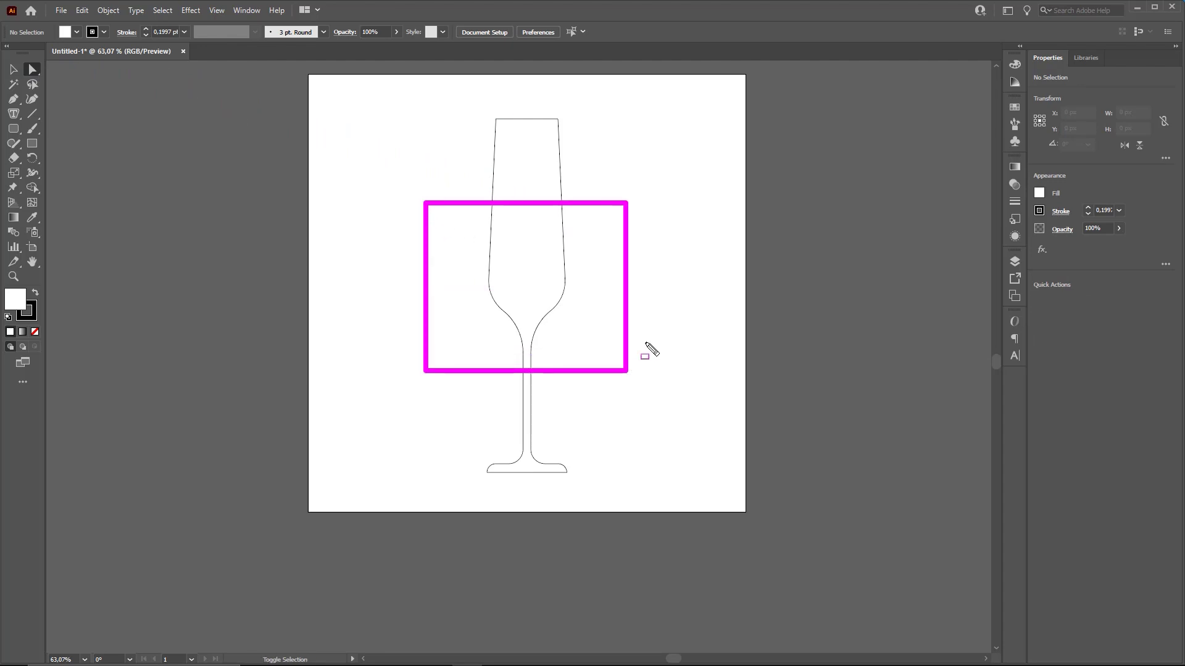
{"action": "left_click_drag", "start_coordinate": [422, 237], "coordinate": [648, 404]}
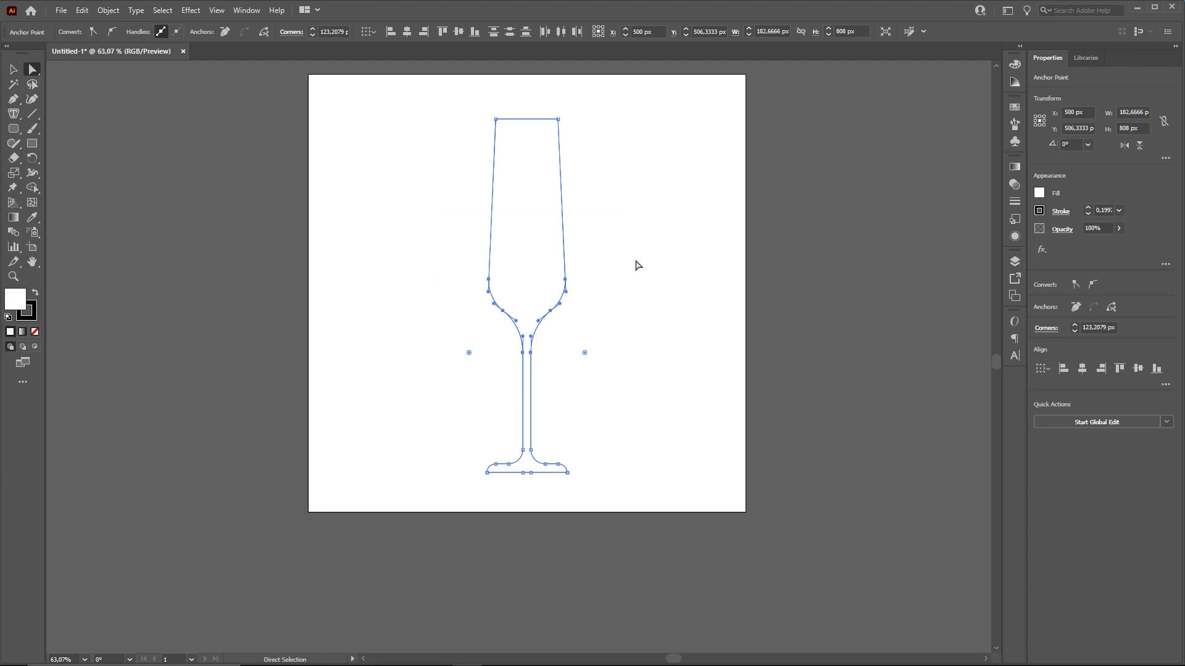
{"action": "key", "text": "ctrl"}
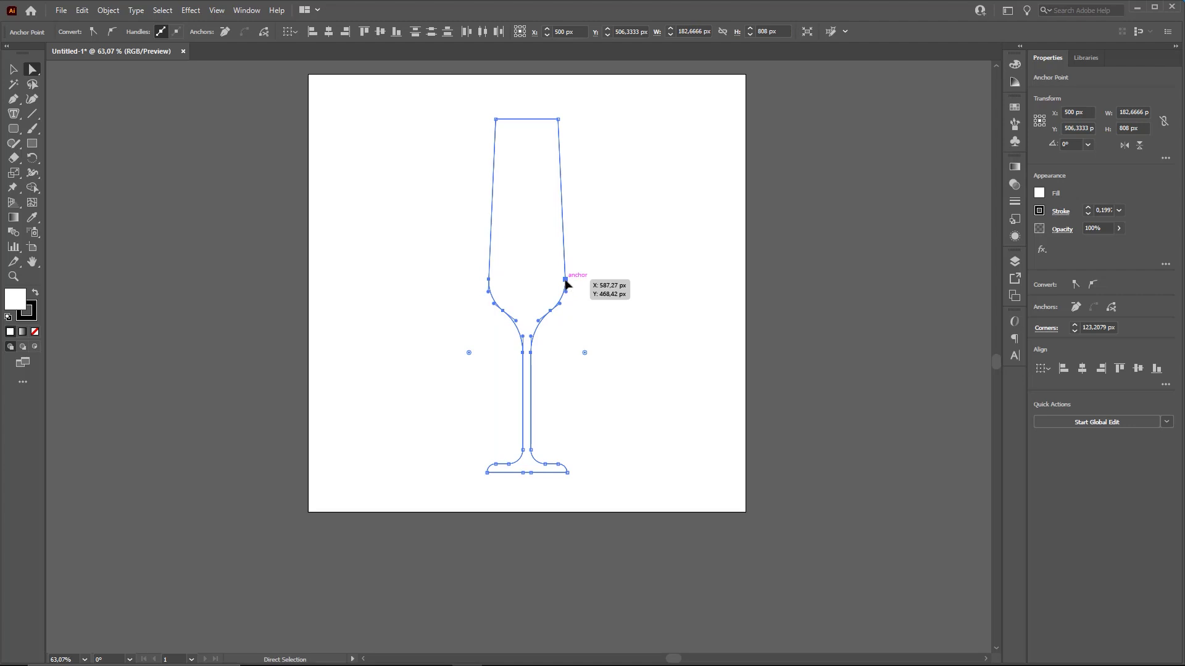
{"action": "mouse_move", "coordinate": [565, 282]}
{"action": "left_mouse_down"}
{"action": "mouse_move", "coordinate": [568, 239]}
{"action": "mouse_move", "coordinate": [555, 283]}
{"action": "mouse_move", "coordinate": [599, 284]}
{"action": "mouse_move", "coordinate": [558, 285]}
{"action": "mouse_move", "coordinate": [540, 272]}
{"action": "mouse_move", "coordinate": [535, 286]}
{"action": "mouse_move", "coordinate": [593, 290]}
{"action": "mouse_move", "coordinate": [544, 296]}
{"action": "mouse_move", "coordinate": [568, 298]}
{"action": "mouse_move", "coordinate": [566, 222]}
{"action": "mouse_move", "coordinate": [561, 357]}
{"action": "mouse_move", "coordinate": [571, 164]}
{"action": "mouse_move", "coordinate": [574, 336]}
{"action": "mouse_move", "coordinate": [572, 237]}
{"action": "mouse_move", "coordinate": [572, 250]}
{"action": "left_mouse_up"}
{"action": "key", "text": "ctrl+alt+d"}
{"action": "left_click_drag", "start_coordinate": [764, 244], "coordinate": [517, 335]}
{"action": "mouse_move", "coordinate": [458, 264]}
{"action": "left_mouse_down"}
{"action": "mouse_move", "coordinate": [543, 424]}
{"action": "mouse_move", "coordinate": [583, 460]}
{"action": "left_mouse_up"}
{"action": "key", "text": "r"}
{"action": "left_click_drag", "start_coordinate": [477, 115], "coordinate": [568, 249]}
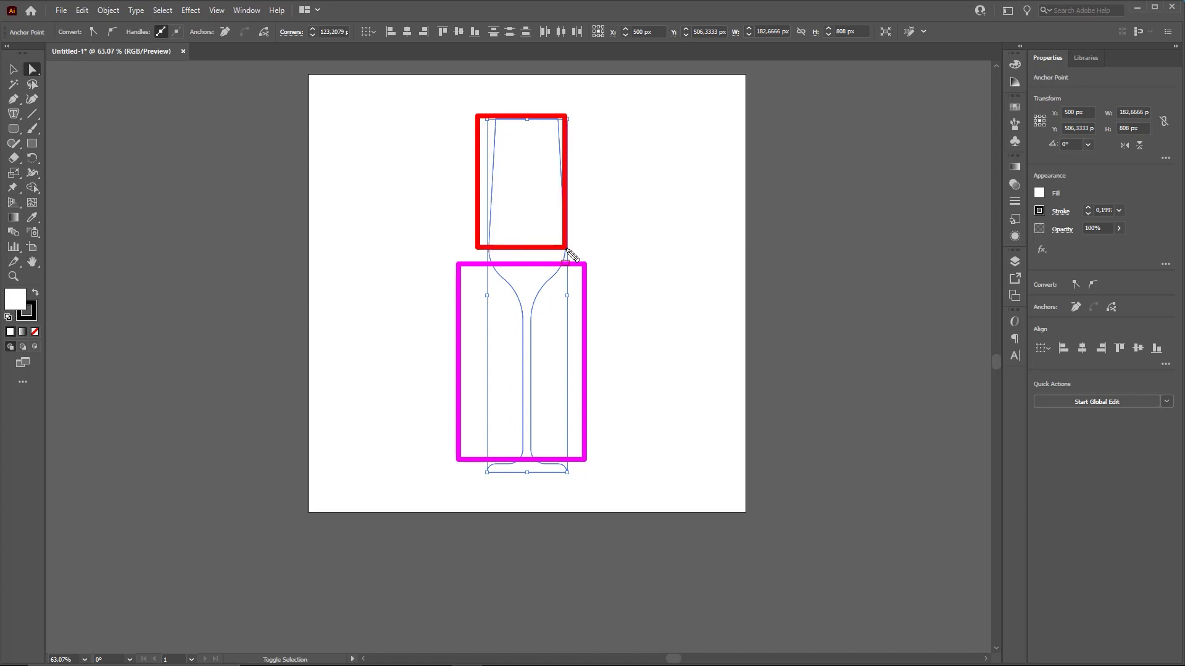
{"action": "key", "text": "Escape"}
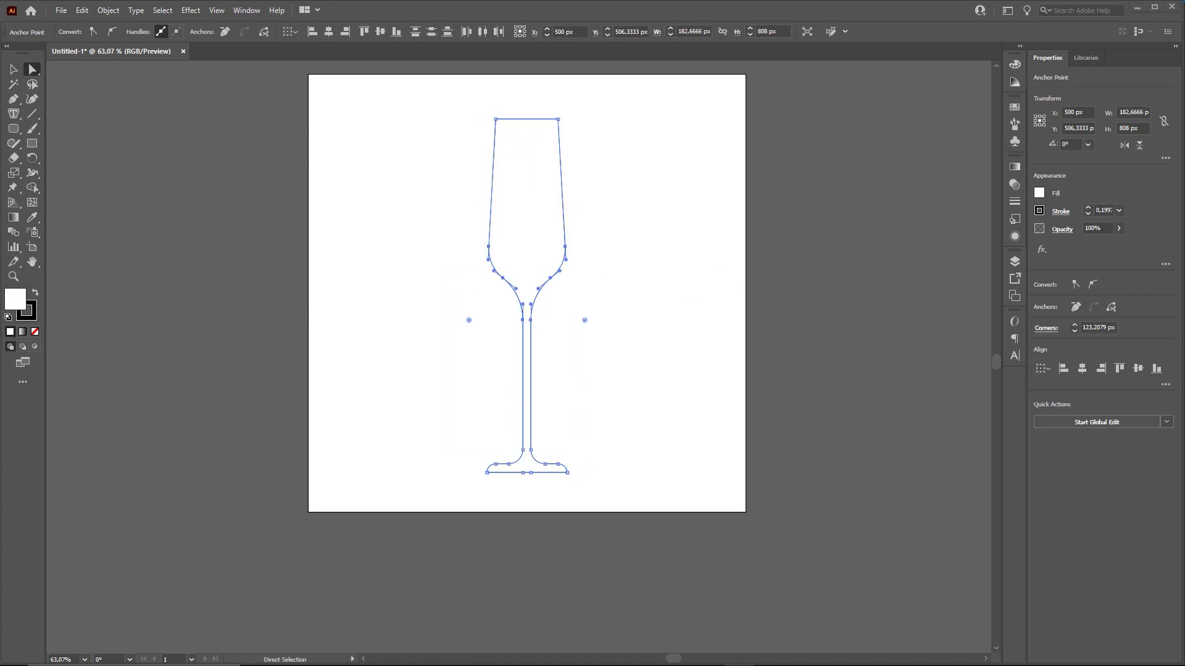
{"action": "left_click", "coordinate": [701, 361]}
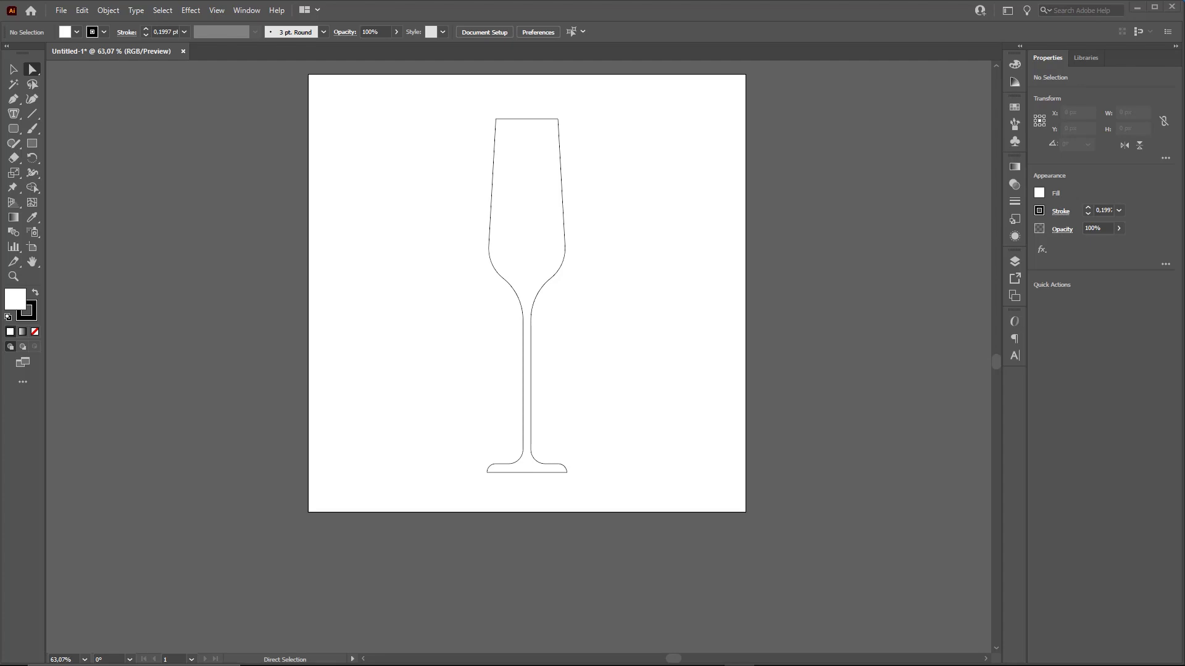
Try shortening the stem by moving the base's anchor points up, undo it, and try shortening the bowl by lowering its rim points
{"action": "left_click_drag", "start_coordinate": [446, 418], "coordinate": [602, 494]}
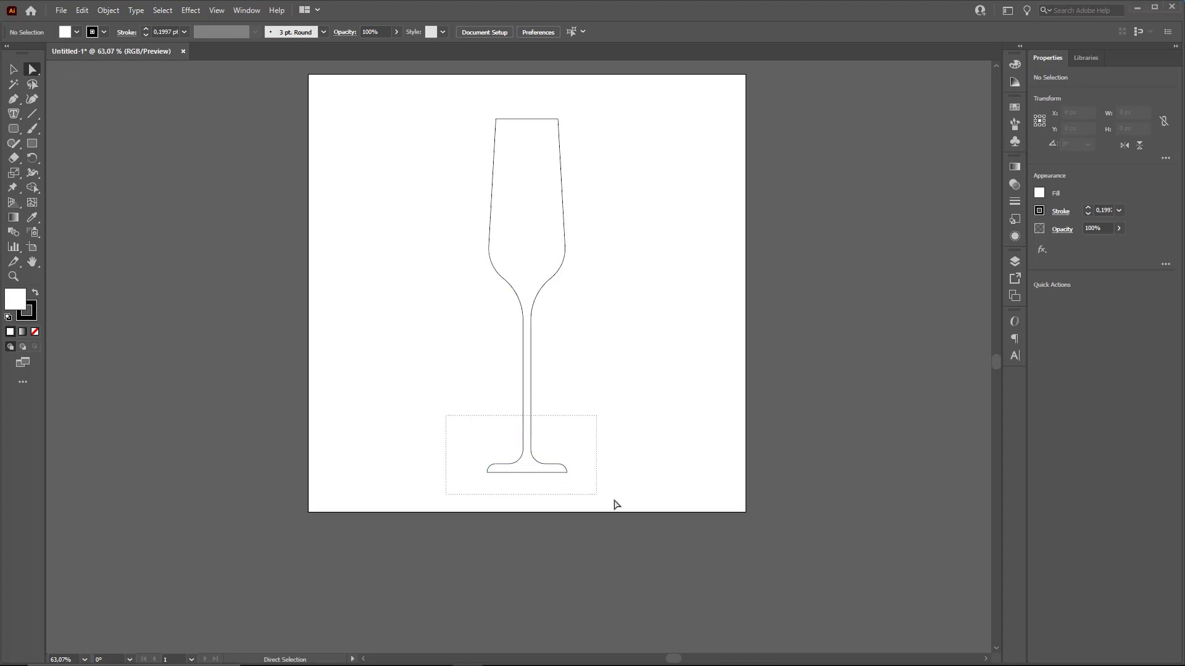
{"action": "left_click_drag", "start_coordinate": [532, 446], "coordinate": [534, 365]}
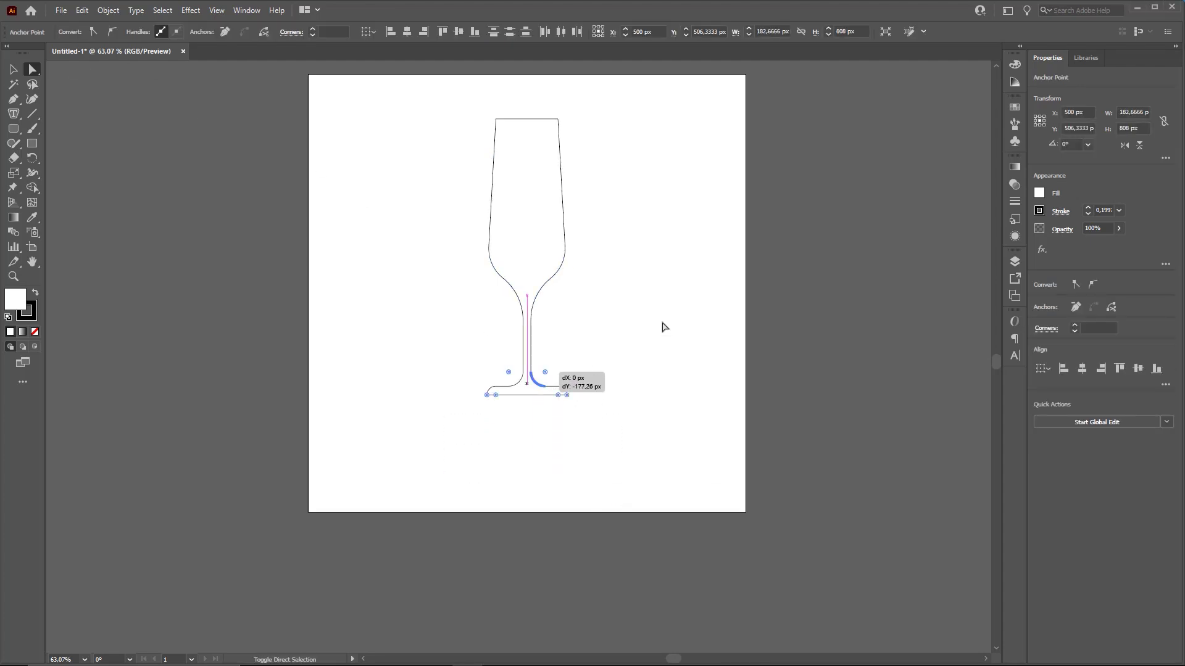
{"action": "key", "text": "ctrl+z"}
{"action": "left_click_drag", "start_coordinate": [445, 96], "coordinate": [674, 154]}
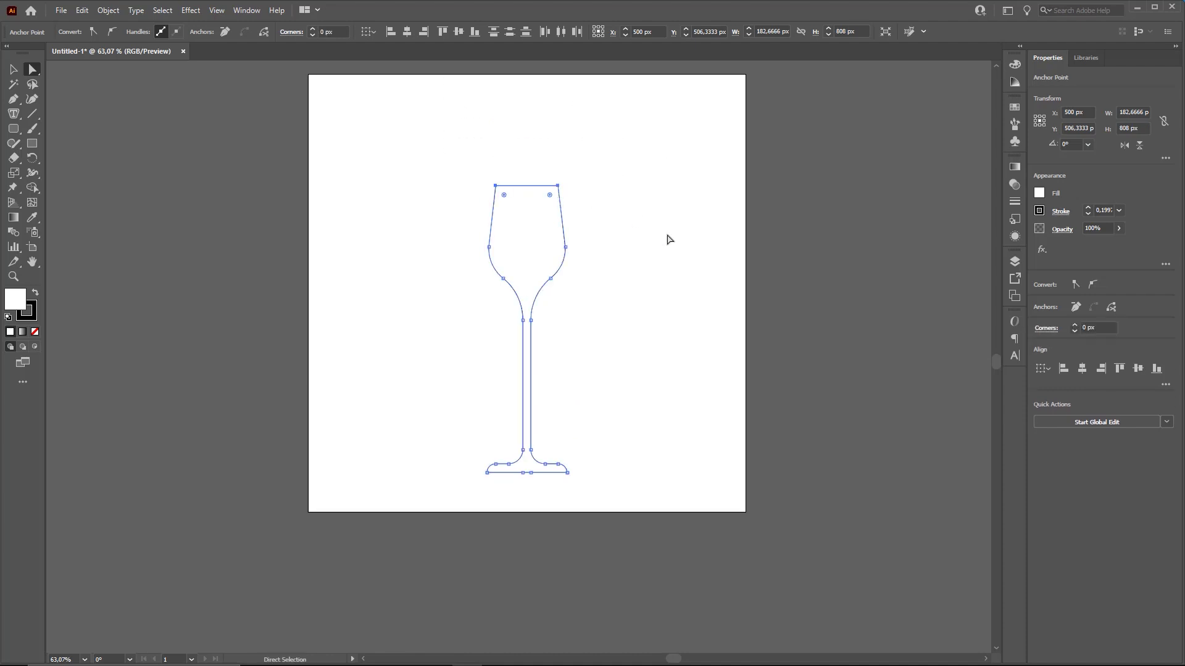
{"action": "key", "text": "v"}
{"action": "left_click", "coordinate": [642, 282]}
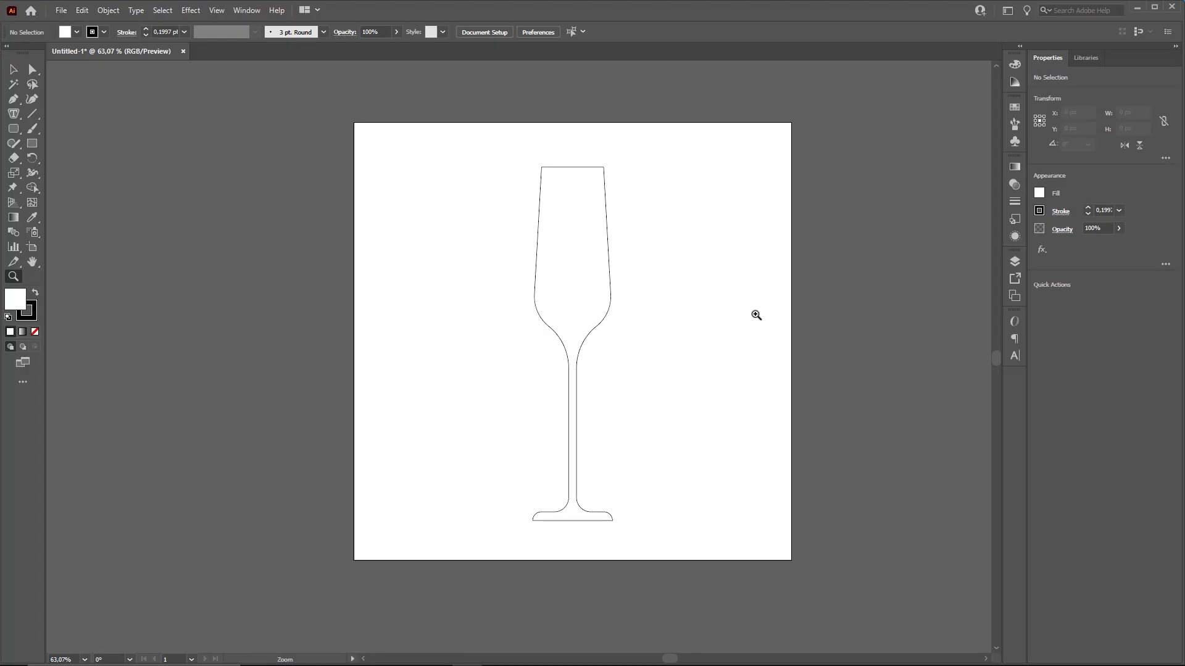
Directly select the bowl's lower curve and upper stem anchor points, move them down to lengthen the bowl, and deselect the glass
{"action": "key", "text": "a"}
{"action": "left_click_drag", "start_coordinate": [494, 247], "coordinate": [661, 384]}
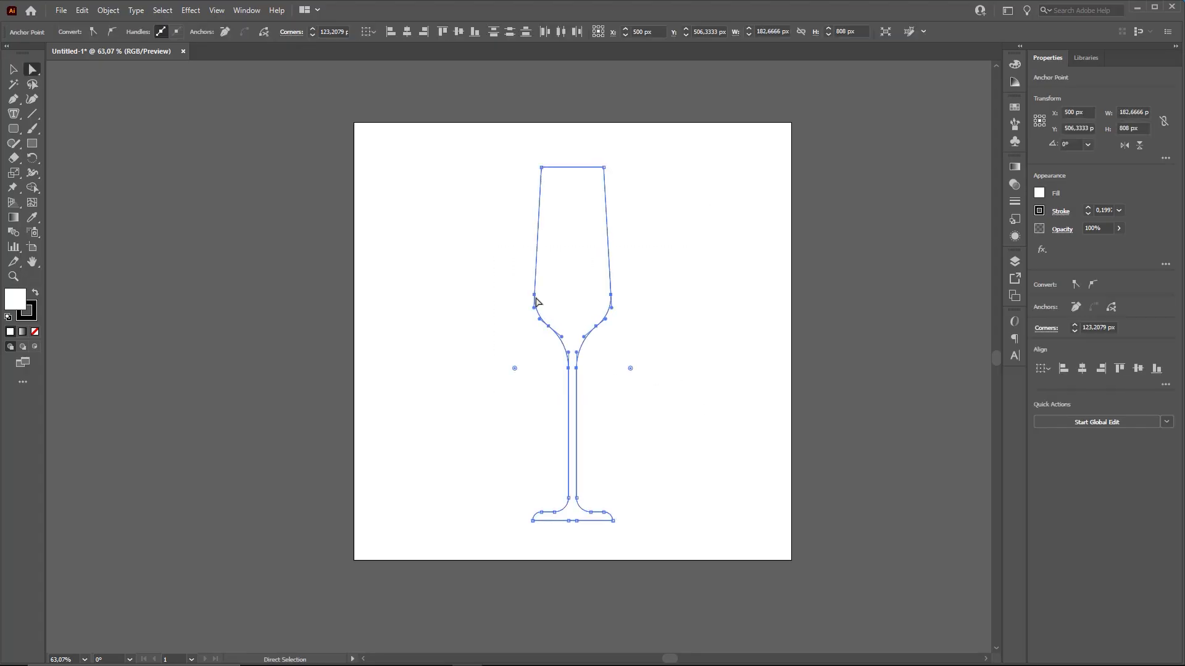
{"action": "left_click_drag", "start_coordinate": [531, 298], "coordinate": [532, 317]}
{"action": "key", "text": "v"}
{"action": "key", "text": "ctrl+z"}
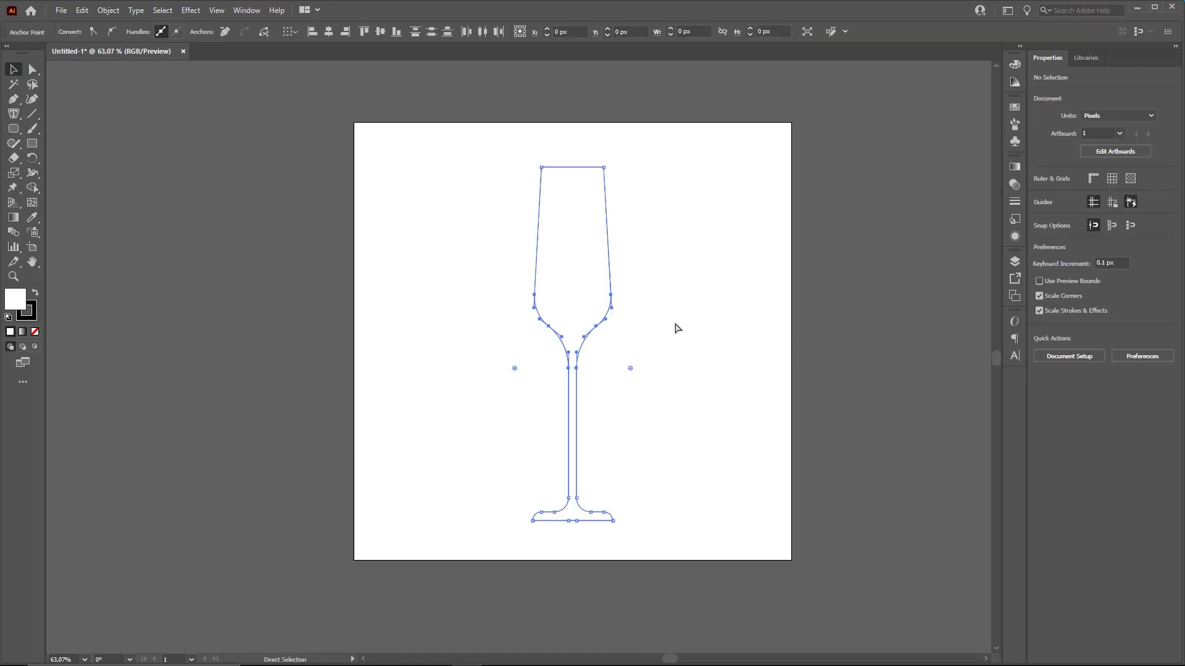
{"action": "left_click", "coordinate": [750, 356]}
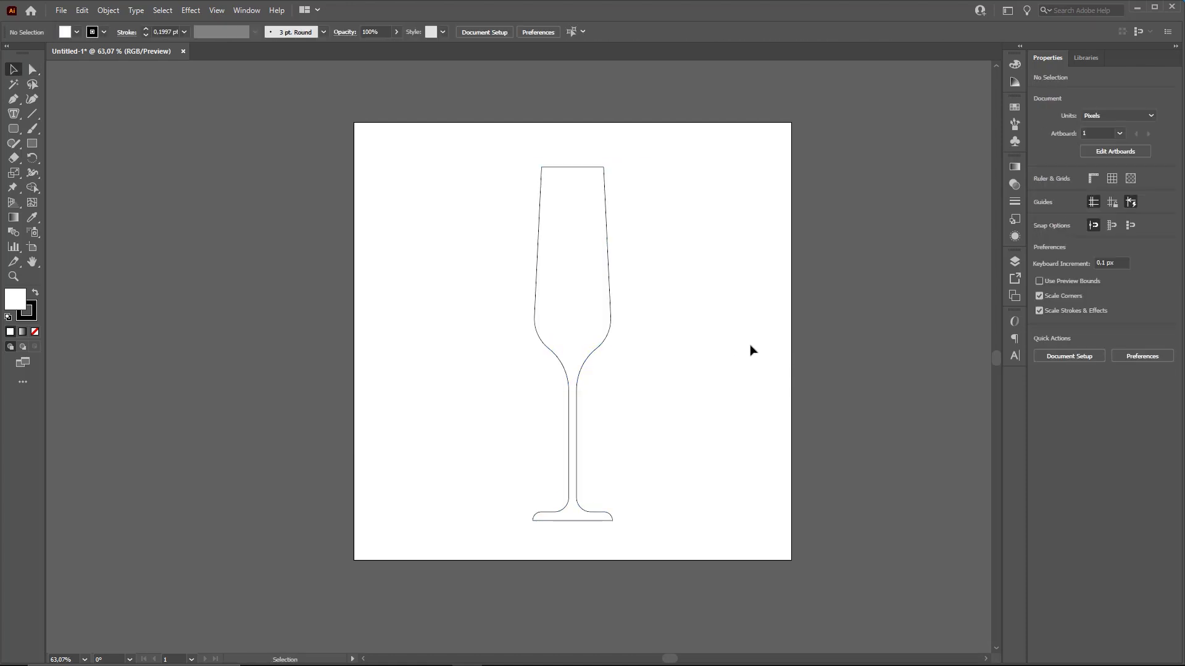
Draw a tall rectangle of about 123 x 378 px inside the bowl and deselect it
{"action": "key", "text": "ctrl+space"}
{"action": "left_click_drag", "start_coordinate": [632, 302], "coordinate": [617, 308]}
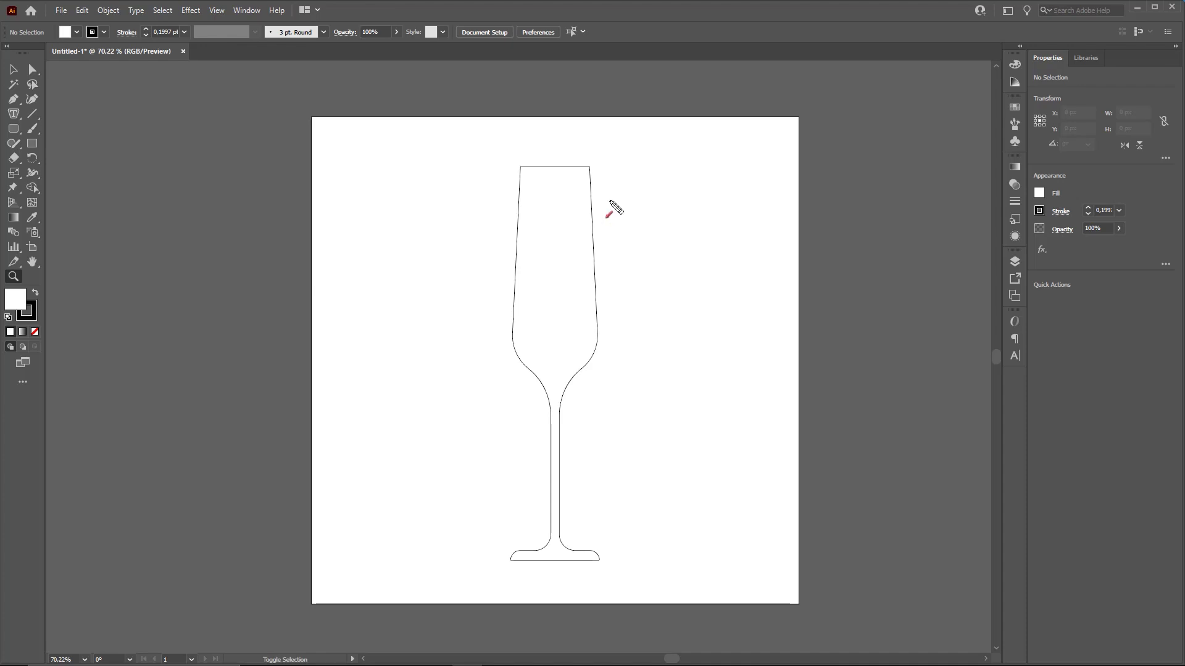
{"action": "left_click_drag", "start_coordinate": [521, 171], "coordinate": [587, 337]}
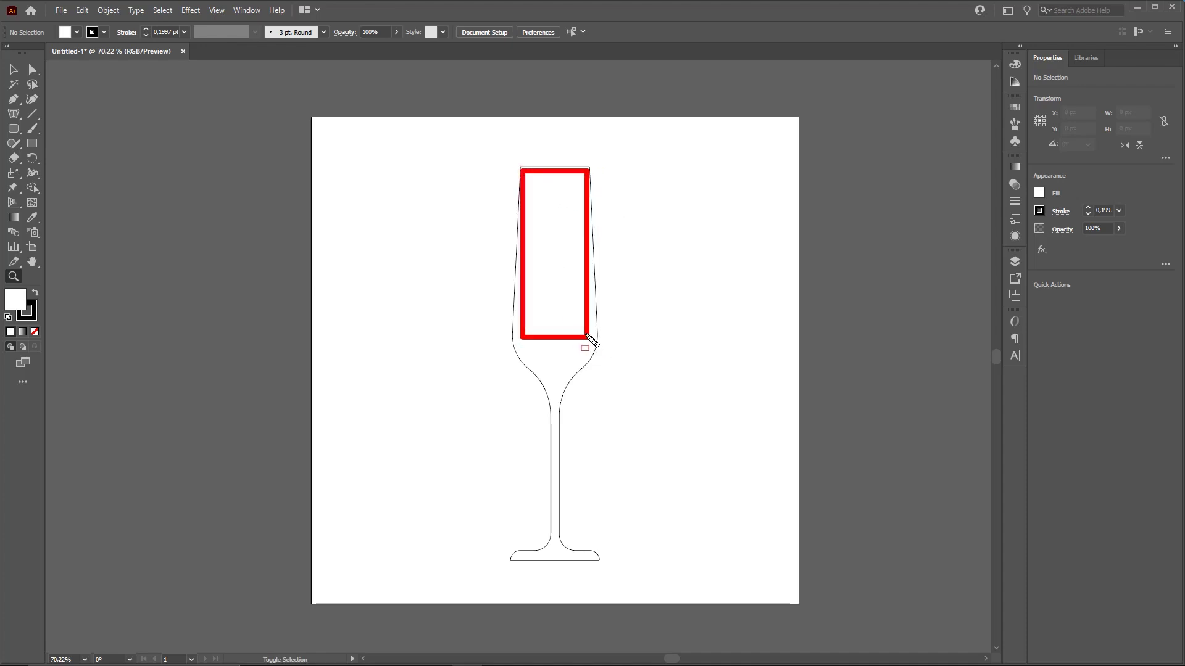
{"action": "left_click_drag", "start_coordinate": [252, 192], "coordinate": [48, 152]}
{"action": "left_click", "coordinate": [32, 143]}
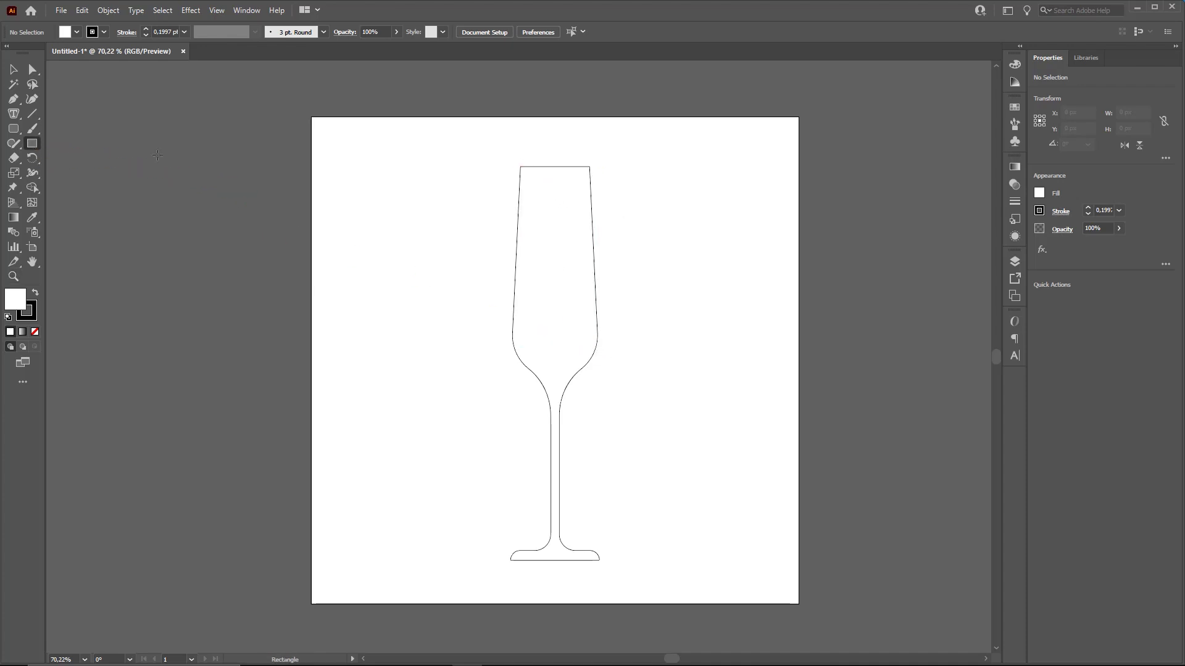
{"action": "left_click_drag", "start_coordinate": [526, 174], "coordinate": [585, 357]}
{"action": "key", "text": "z"}
{"action": "left_click_drag", "start_coordinate": [620, 277], "coordinate": [674, 327]}
{"action": "key", "text": "v"}
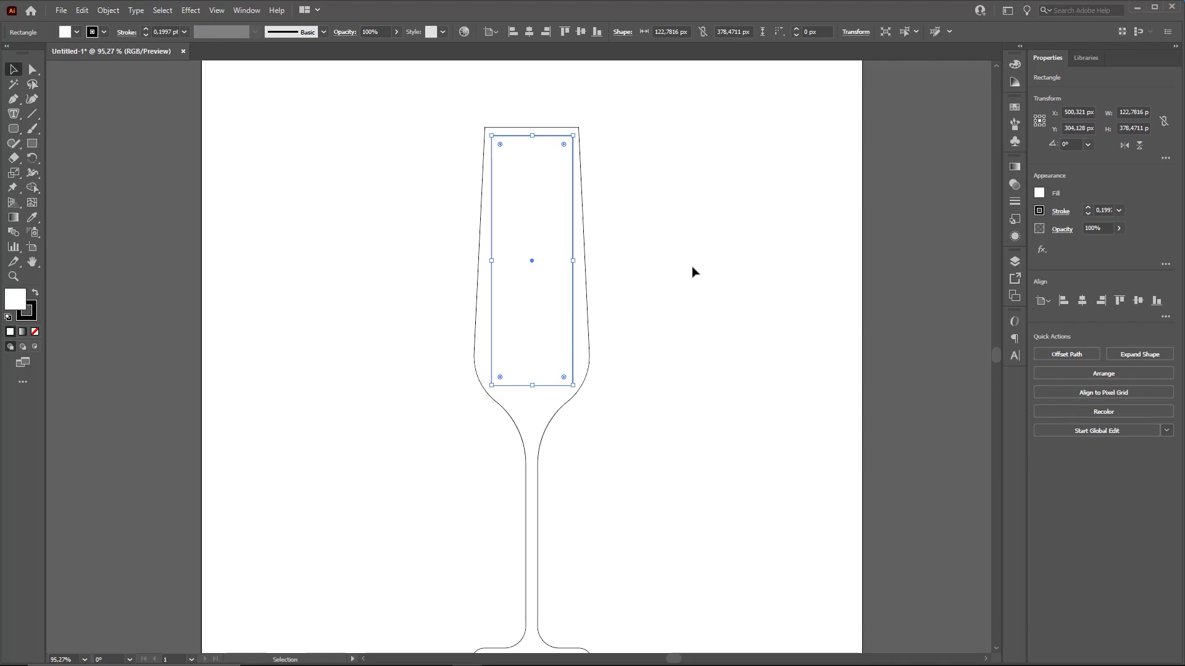
{"action": "left_click", "coordinate": [711, 266]}
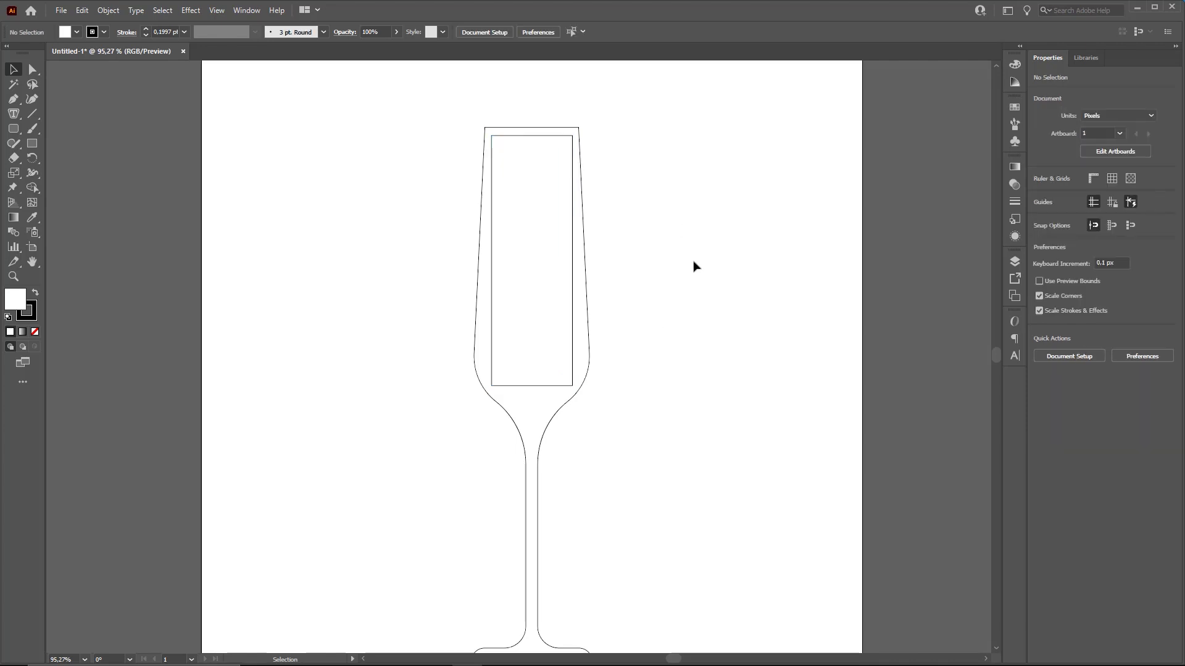
Scale the inner rectangle down proportionally to about 109 x 336 px and deselect it
{"action": "left_click", "coordinate": [573, 260]}
{"action": "left_click_drag", "start_coordinate": [573, 260], "coordinate": [564, 260]}
{"action": "left_click", "coordinate": [659, 257]}
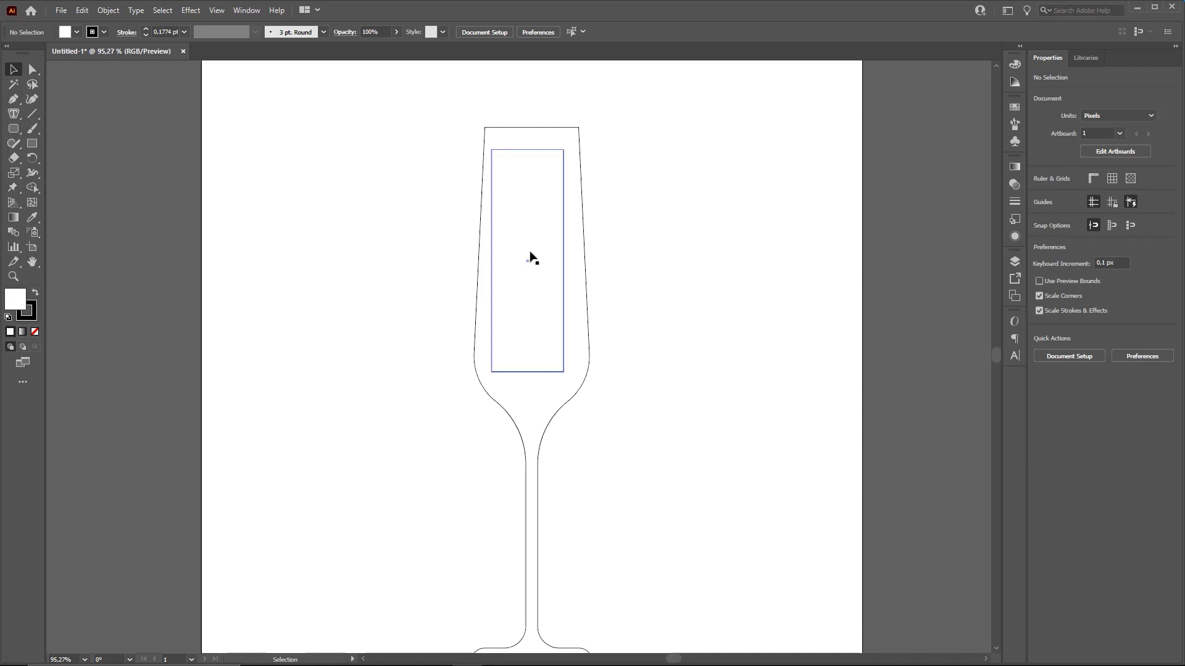
Centre the inner rectangle horizontally on the glass's vertical axis with the Align command and deselect it
{"action": "left_click", "coordinate": [562, 233]}
{"action": "key", "text": "ctrl+2"}
{"action": "mouse_move", "coordinate": [319, 288]}
{"action": "left_mouse_down"}
{"action": "mouse_move", "coordinate": [485, 66]}
{"action": "mouse_move", "coordinate": [529, 38]}
{"action": "left_mouse_up"}
{"action": "key", "text": "Escape"}
{"action": "left_click", "coordinate": [528, 35]}
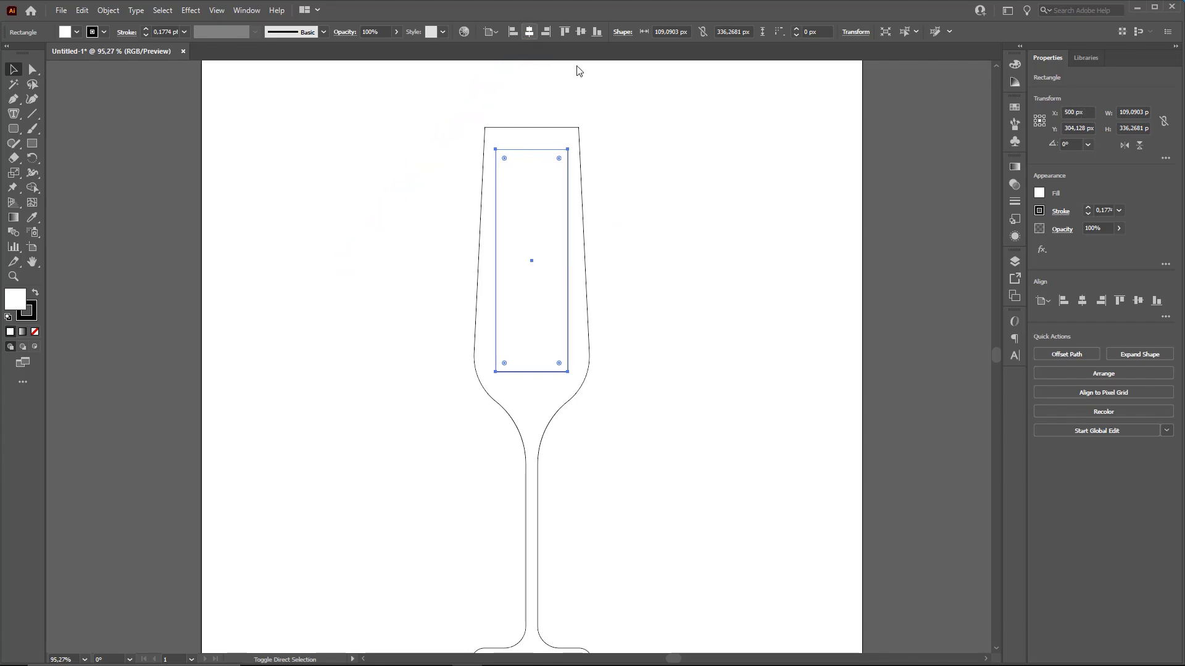
{"action": "left_click", "coordinate": [688, 214]}
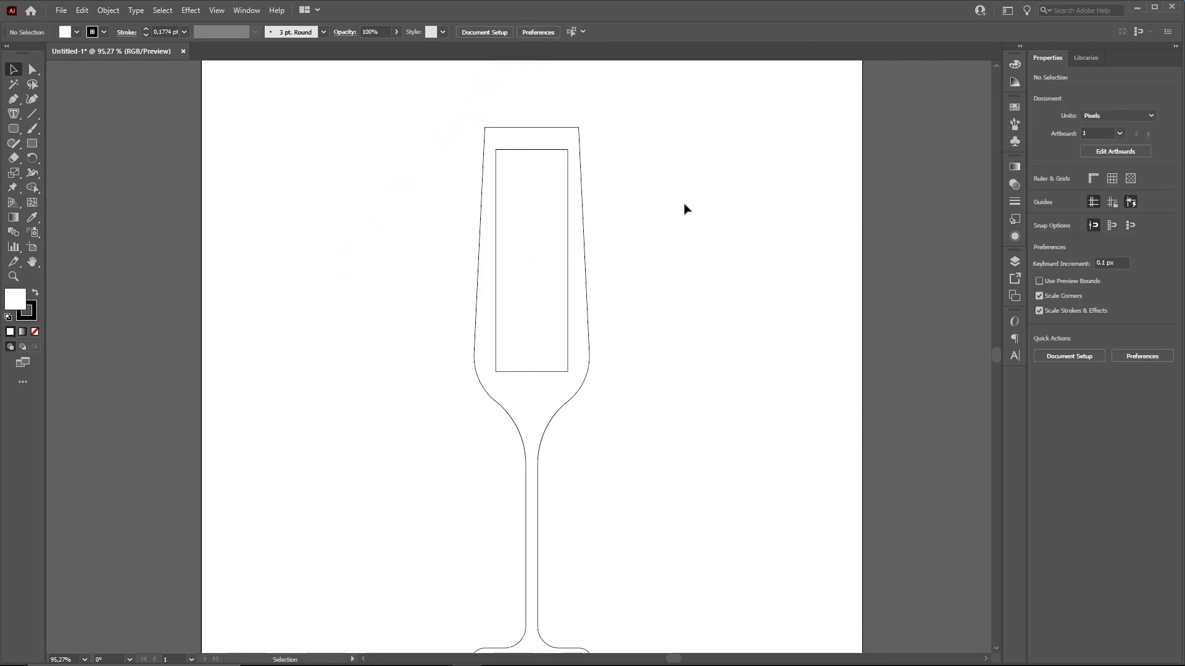
Widen the inner rectangle symmetrically about its centre to about 128 px, keeping its height
{"action": "key", "text": "ctrl+2"}
{"action": "left_click_drag", "start_coordinate": [166, 193], "coordinate": [8, 54]}
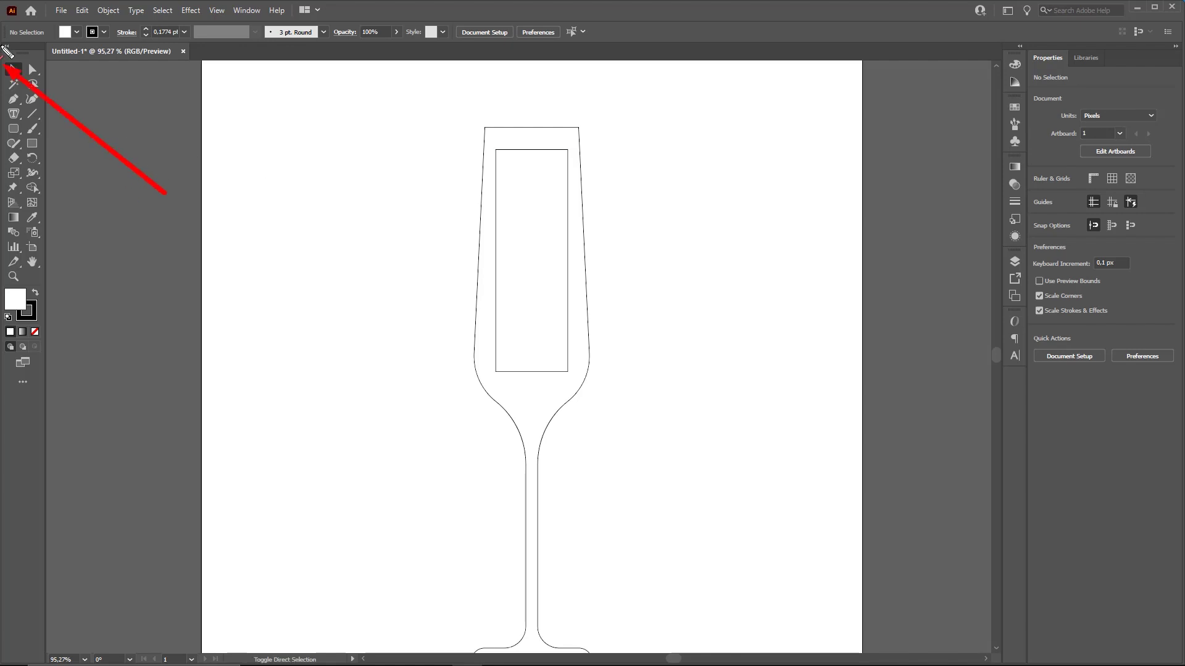
{"action": "key", "text": "Escape"}
{"action": "left_click", "coordinate": [564, 245]}
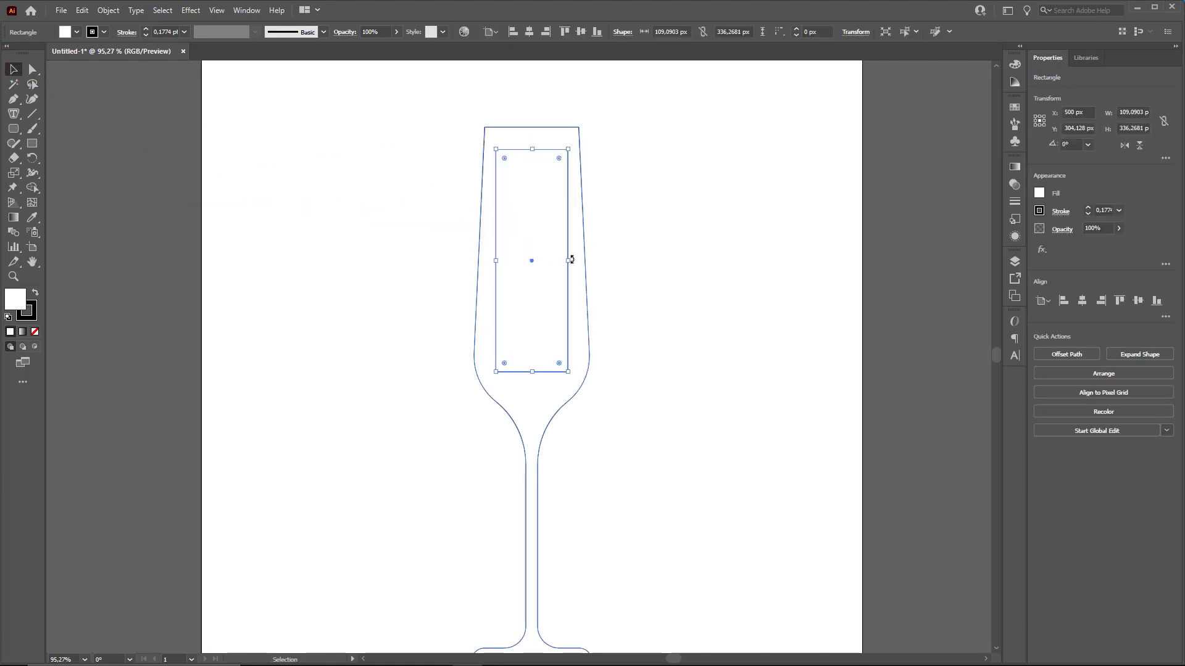
{"action": "left_click_drag", "start_coordinate": [569, 262], "coordinate": [584, 262]}
{"action": "key", "text": "ctrl+z"}
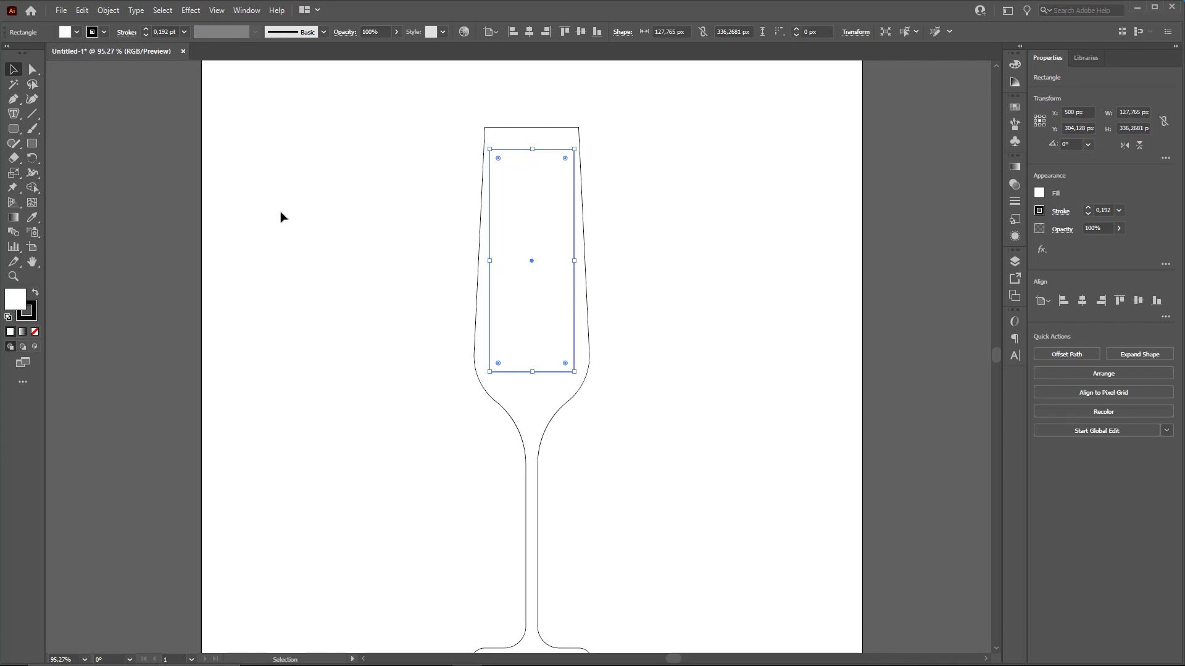
Round both lower corners of the inner rectangle to the maximum radius of about 64 px and deselect it
{"action": "left_click", "coordinate": [33, 70]}
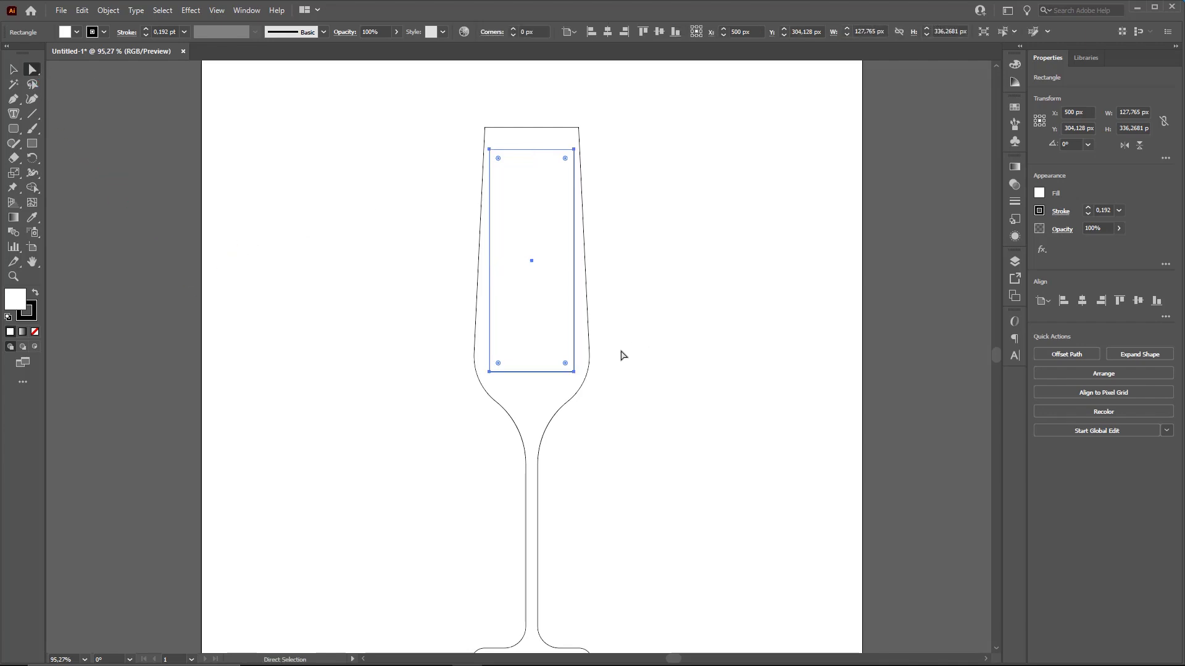
{"action": "mouse_move", "coordinate": [237, 277]}
{"action": "left_mouse_down"}
{"action": "mouse_move", "coordinate": [57, 82]}
{"action": "mouse_move", "coordinate": [32, 72]}
{"action": "mouse_move", "coordinate": [487, 355]}
{"action": "mouse_move", "coordinate": [486, 370]}
{"action": "left_mouse_up"}
{"action": "left_click", "coordinate": [489, 371]}
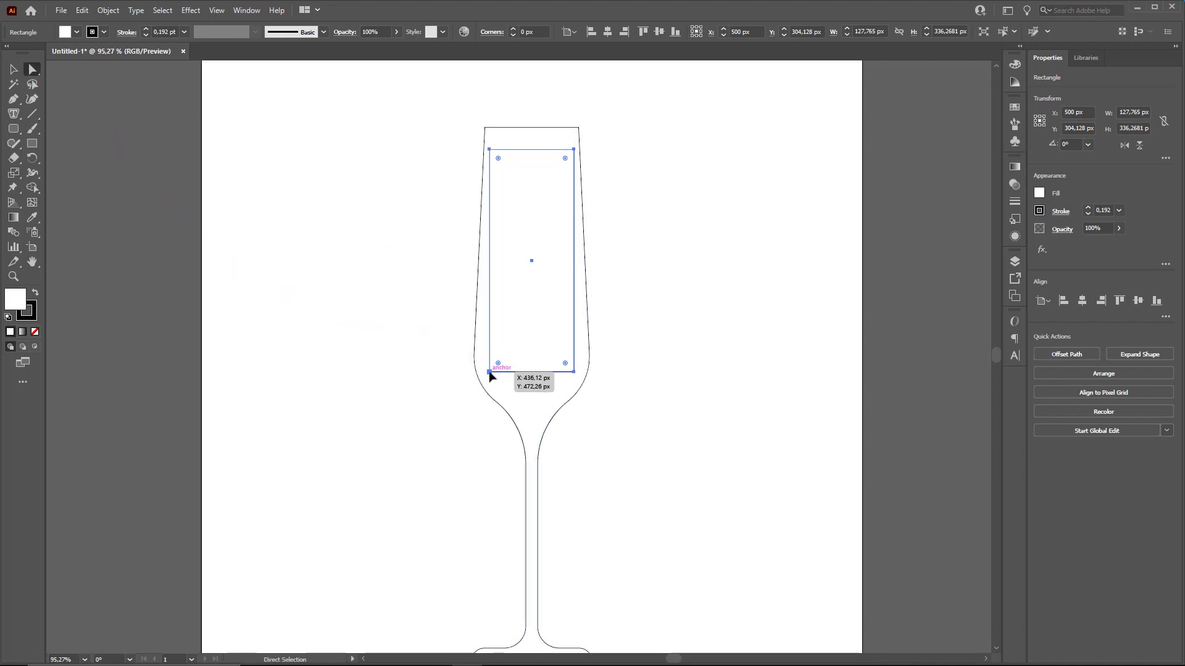
{"action": "left_click", "coordinate": [490, 373]}
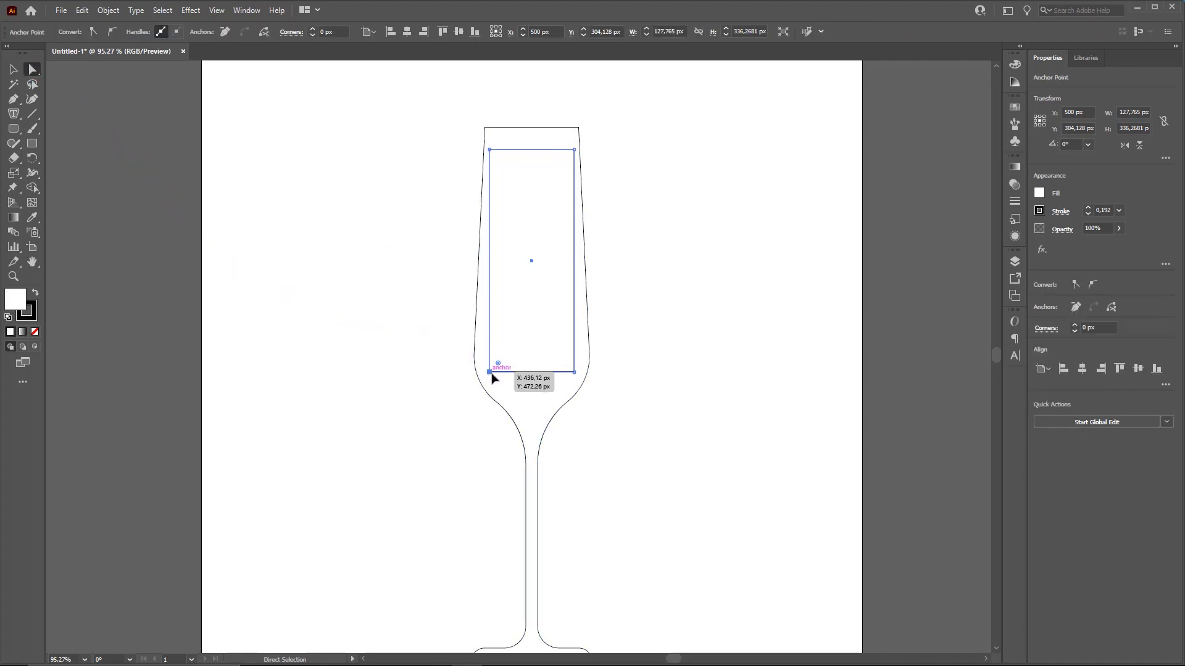
{"action": "left_click", "coordinate": [574, 371], "text": "shift"}
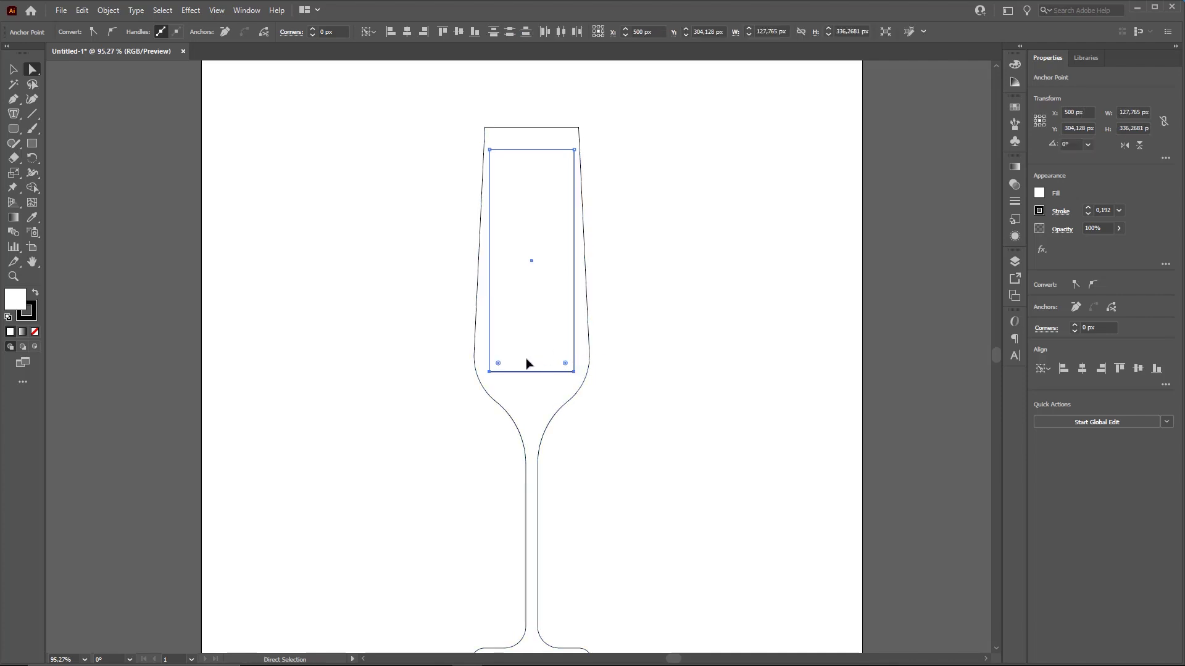
{"action": "left_click_drag", "start_coordinate": [498, 364], "coordinate": [741, 277]}
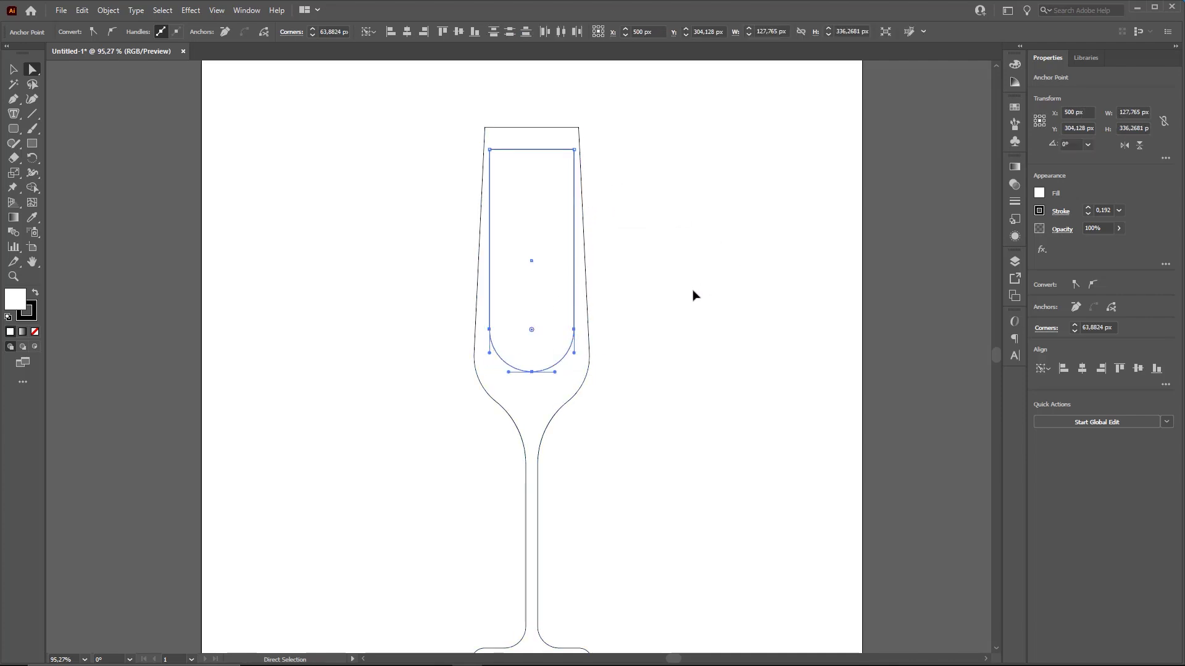
{"action": "key", "text": "v"}
{"action": "left_click", "coordinate": [711, 303]}
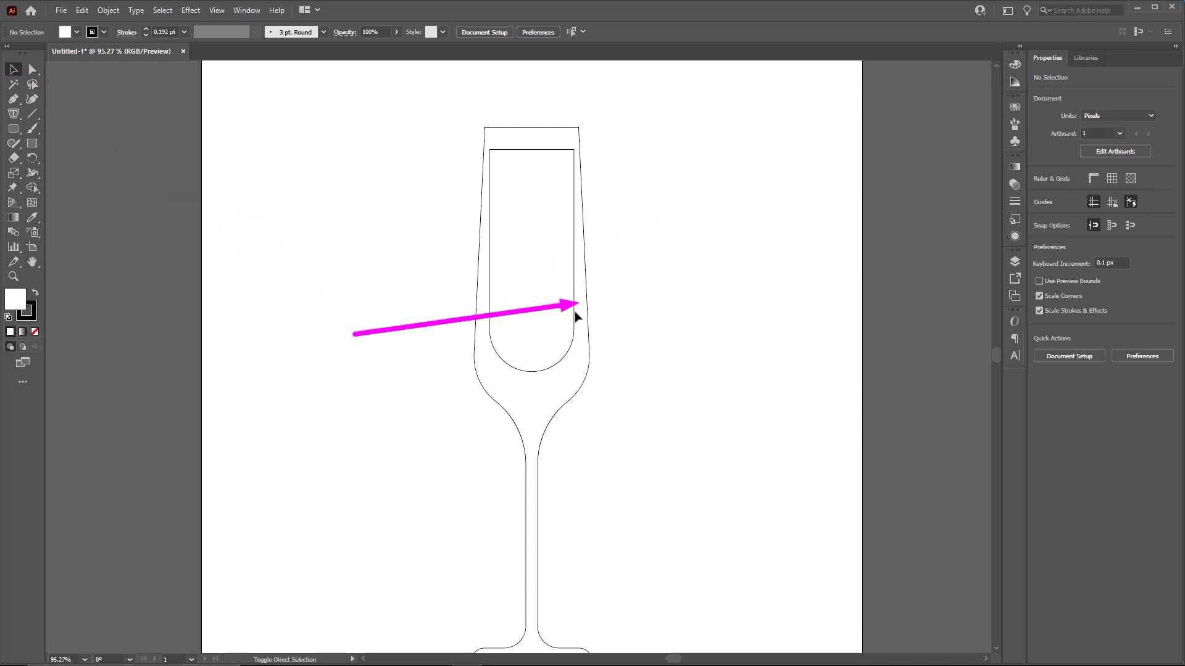
Open the rounded inner rectangle in isolation mode and leave it deselected
{"action": "double_click", "coordinate": [573, 339]}
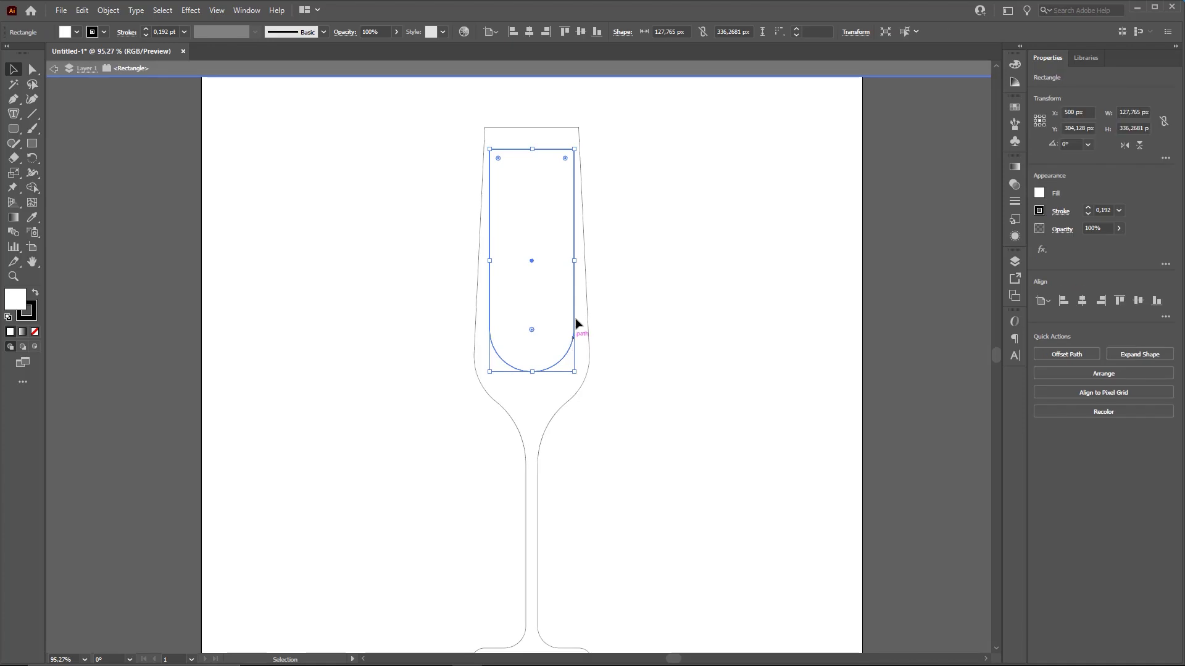
{"action": "key", "text": "ctrl"}
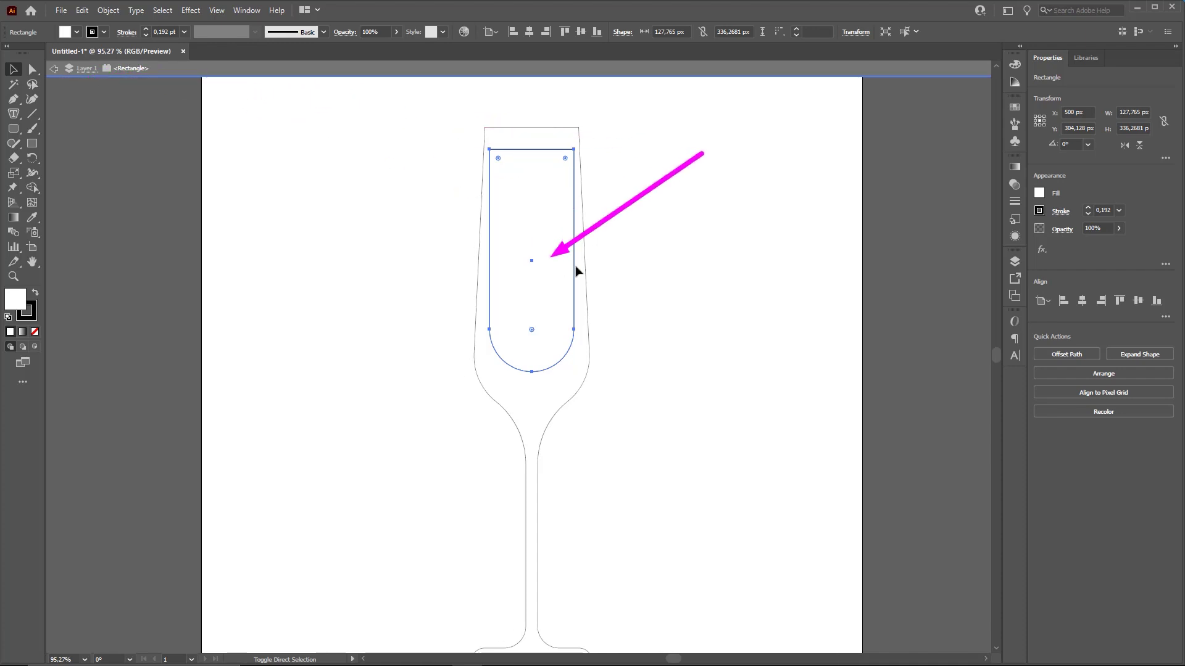
{"action": "left_click", "coordinate": [605, 358]}
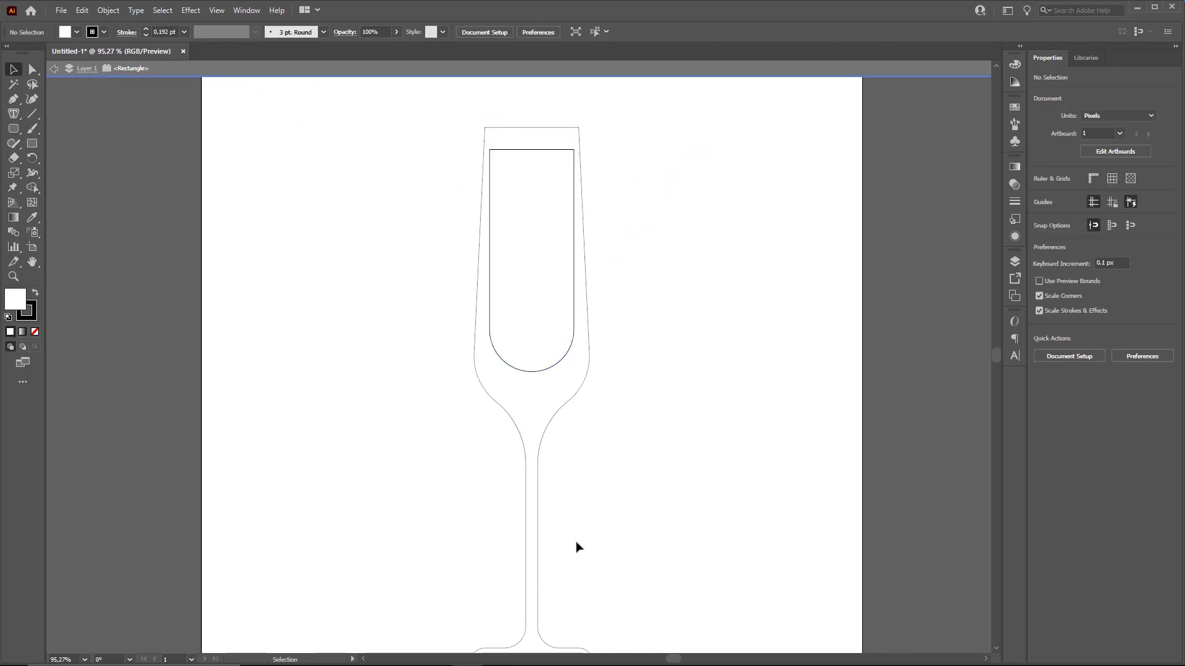
{"action": "left_click", "coordinate": [532, 290]}
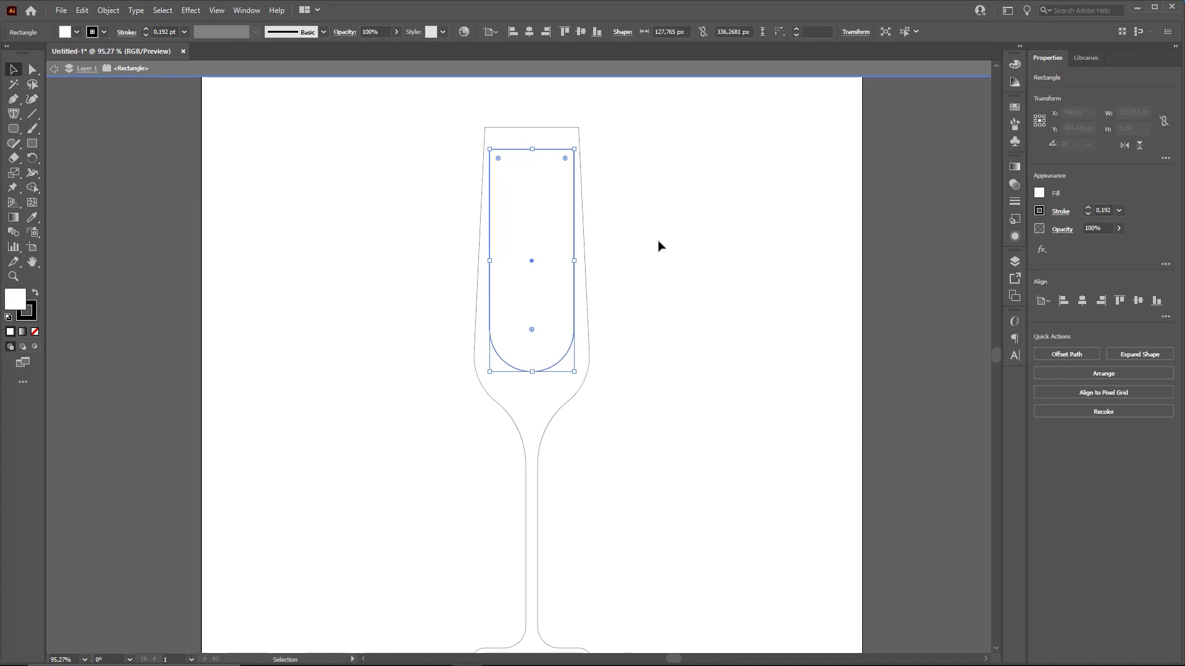
{"action": "left_click", "coordinate": [642, 270]}
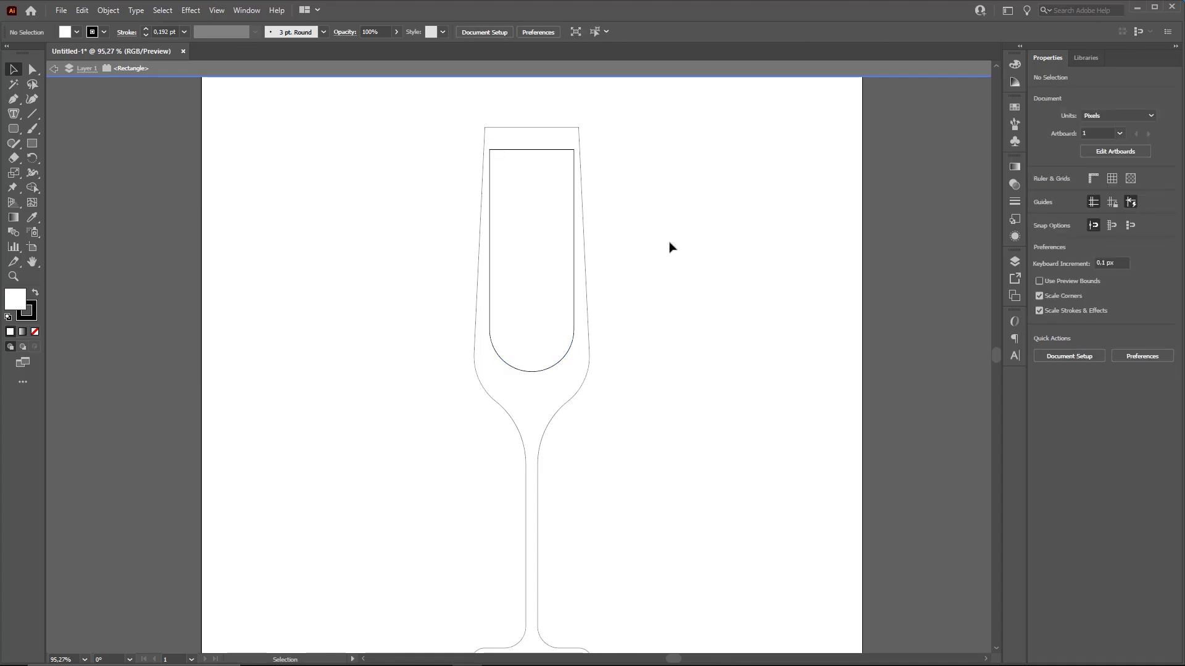
Move the rounded lower end of the inner shape straight down, making the shape about 382 px tall
{"action": "left_click", "coordinate": [34, 70]}
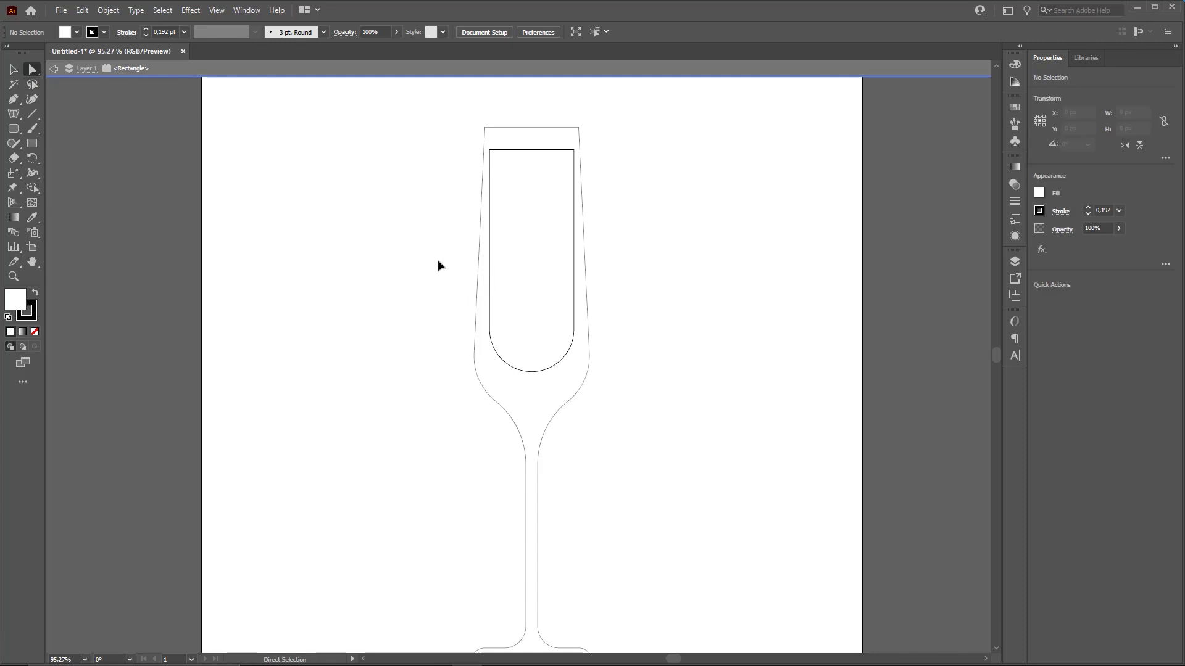
{"action": "left_click_drag", "start_coordinate": [423, 255], "coordinate": [631, 413]}
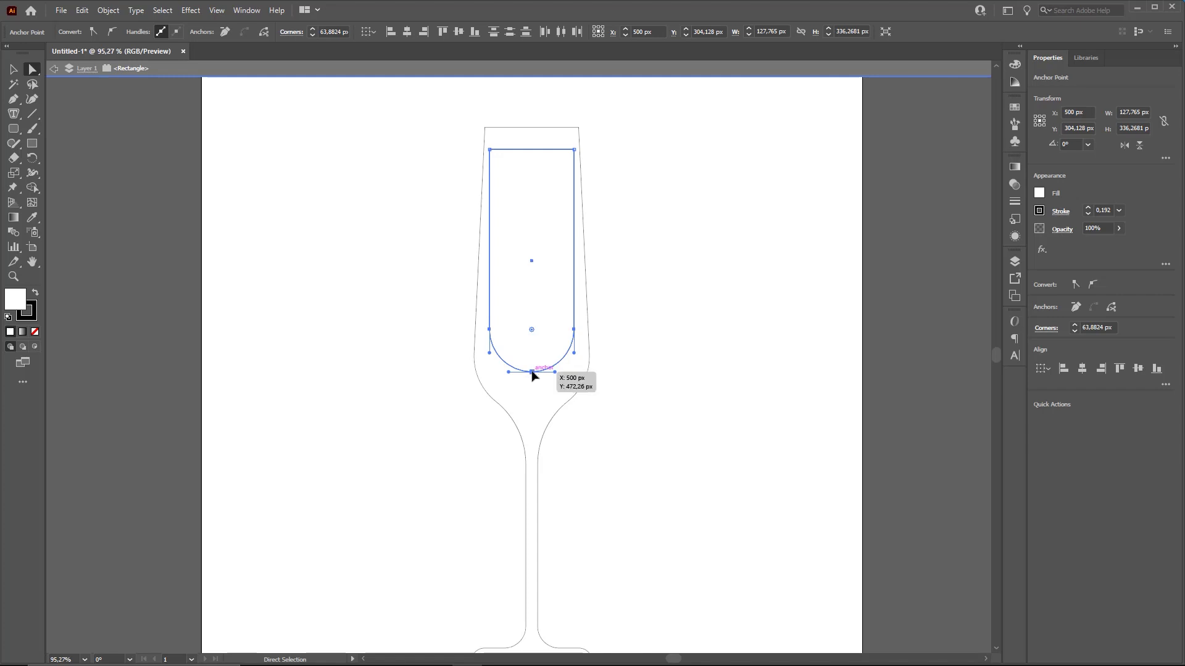
{"action": "left_click_drag", "start_coordinate": [533, 372], "coordinate": [542, 406]}
{"action": "left_click_drag", "start_coordinate": [465, 342], "coordinate": [626, 428]}
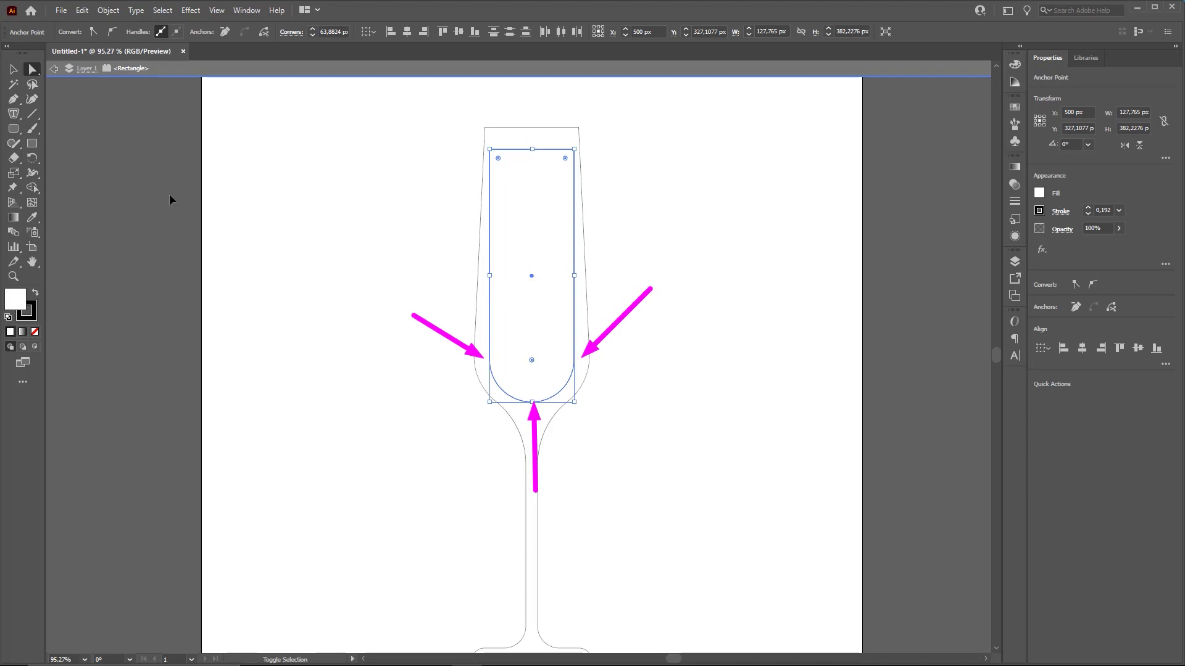
{"action": "left_click", "coordinate": [16, 175]}
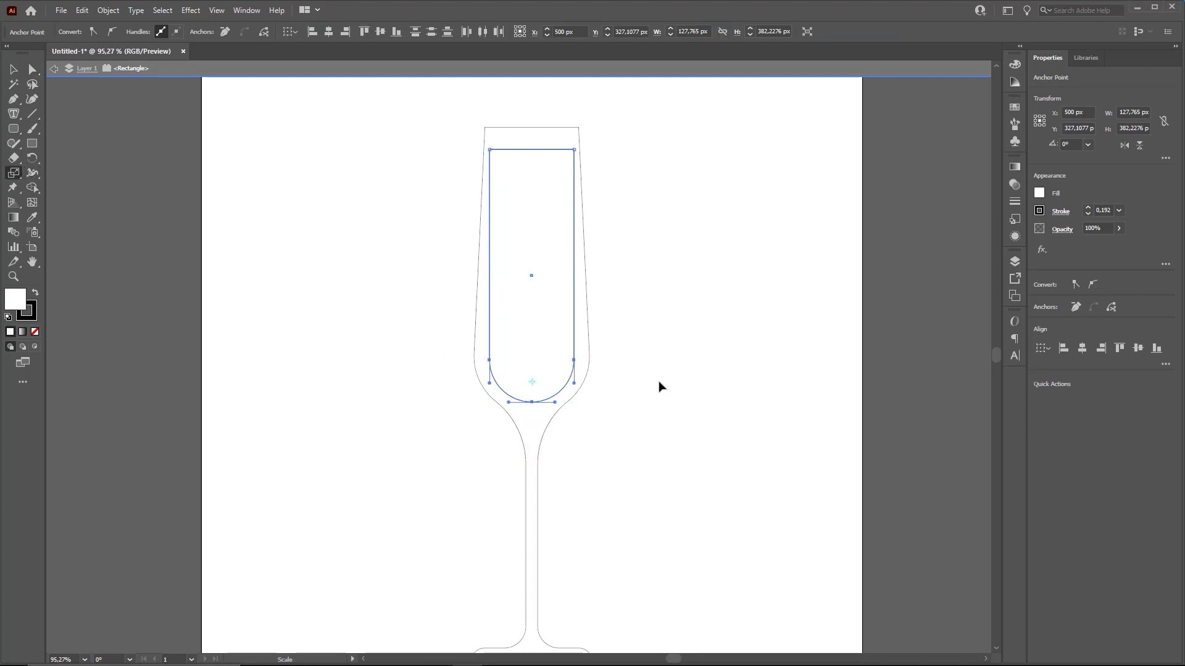
{"action": "mouse_move", "coordinate": [646, 371]}
{"action": "left_mouse_down"}
{"action": "mouse_move", "coordinate": [644, 383]}
{"action": "mouse_move", "coordinate": [656, 383]}
{"action": "mouse_move", "coordinate": [642, 369]}
{"action": "left_mouse_up"}
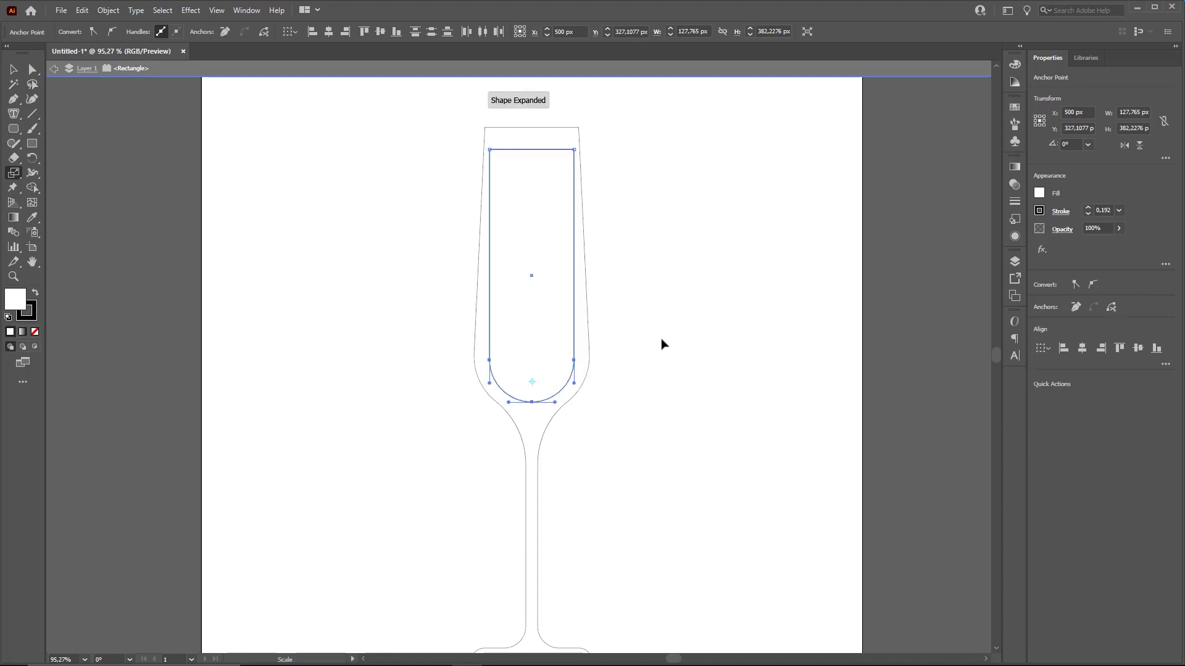
{"action": "left_click_drag", "start_coordinate": [638, 428], "coordinate": [661, 440]}
{"action": "key", "text": "ctrl+z"}
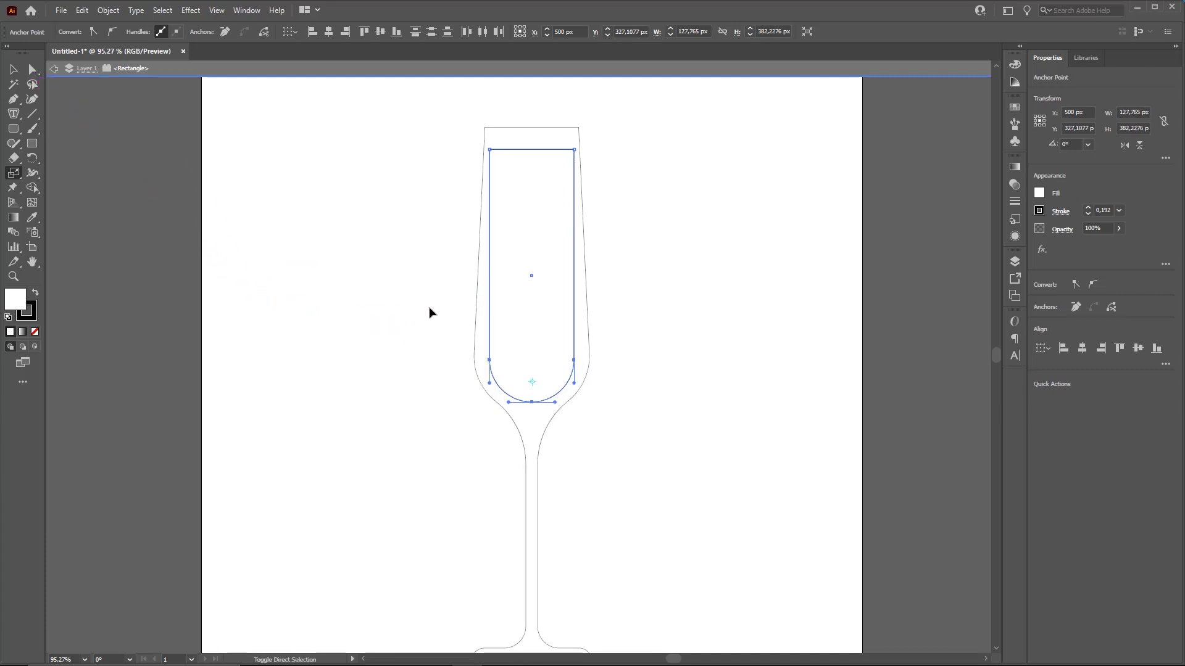
{"action": "left_click_drag", "start_coordinate": [456, 347], "coordinate": [554, 412]}
{"action": "key", "text": "ctrl+z"}
Scale the inner shape's lower anchor points outward symmetrically to about 154 px wide, keeping the height, and deselect it
{"action": "key", "text": "a"}
{"action": "left_click_drag", "start_coordinate": [435, 326], "coordinate": [620, 430]}
{"action": "key", "text": "s"}
{"action": "left_click_drag", "start_coordinate": [609, 452], "coordinate": [624, 455]}
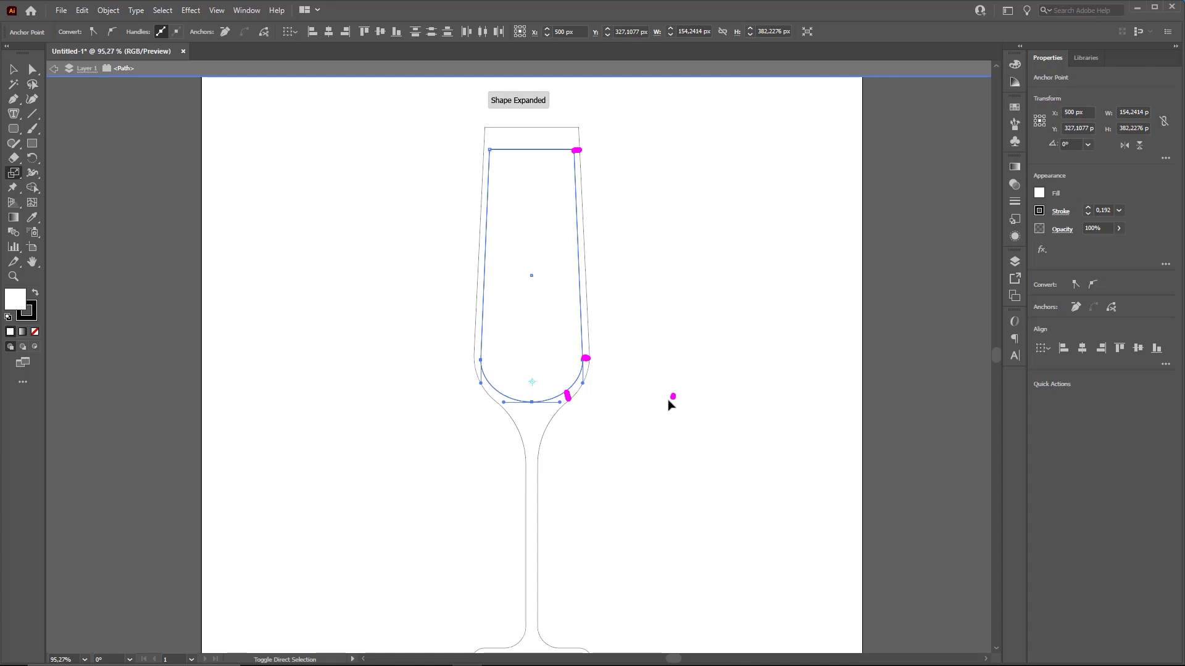
{"action": "left_click", "coordinate": [674, 401], "text": "ctrl"}
{"action": "key", "text": "ctrl"}
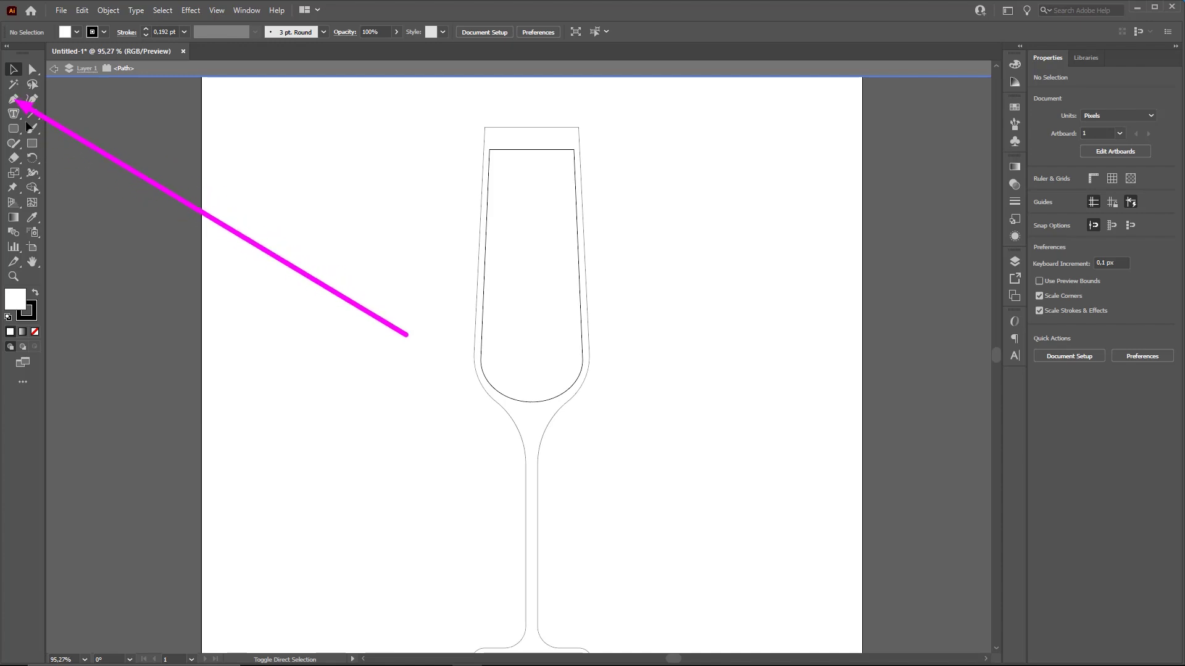
Draw an open V-shaped Pen path of about 251 x 84 px across the middle of the bowl, extending past both sides
{"action": "left_click", "coordinate": [13, 99]}
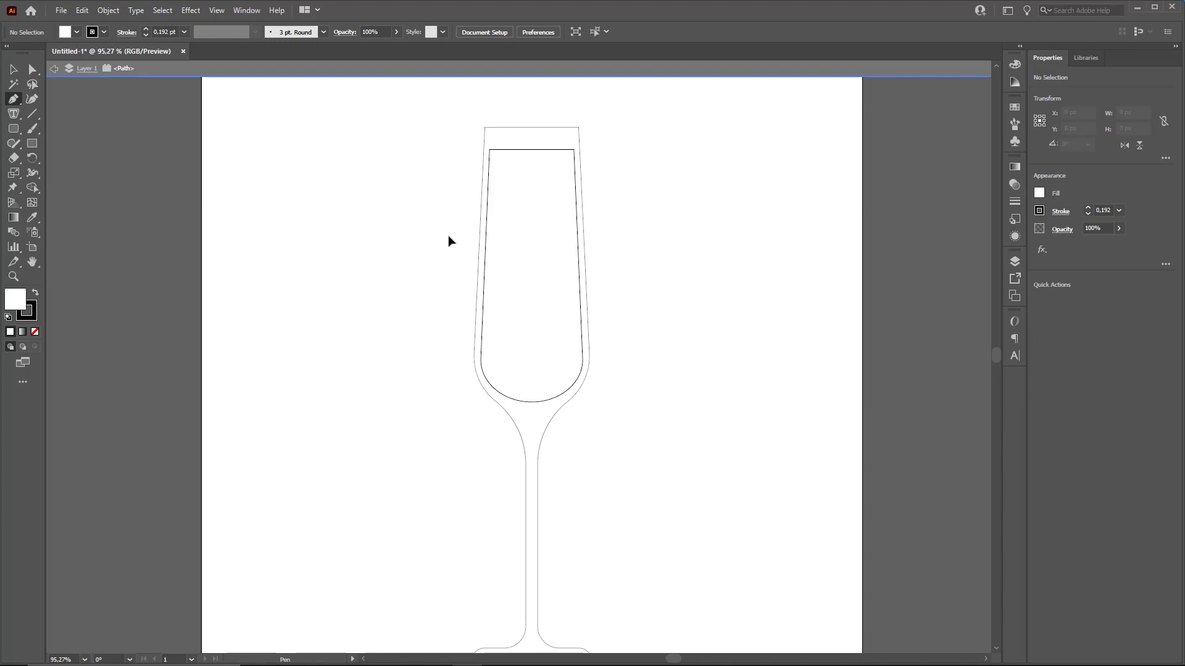
{"action": "key", "text": "ctrl"}
{"action": "left_click_drag", "start_coordinate": [491, 150], "coordinate": [481, 364]}
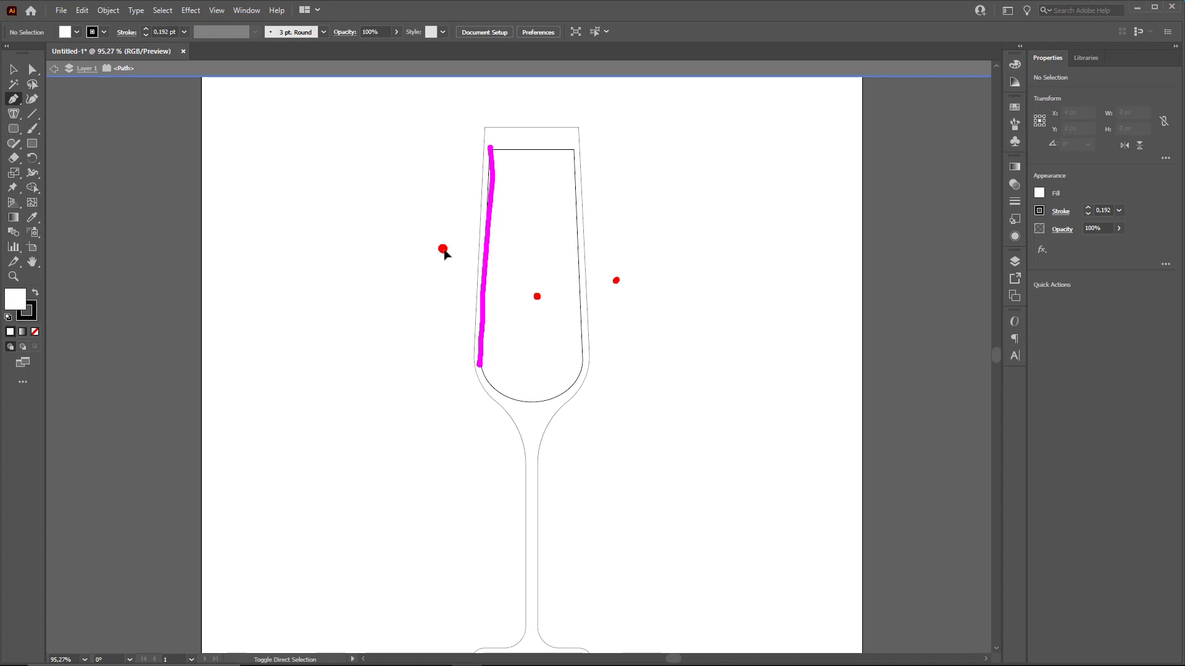
{"action": "mouse_move", "coordinate": [478, 275]}
{"action": "left_mouse_down"}
{"action": "mouse_move", "coordinate": [533, 296]}
{"action": "mouse_move", "coordinate": [615, 285]}
{"action": "left_mouse_up"}
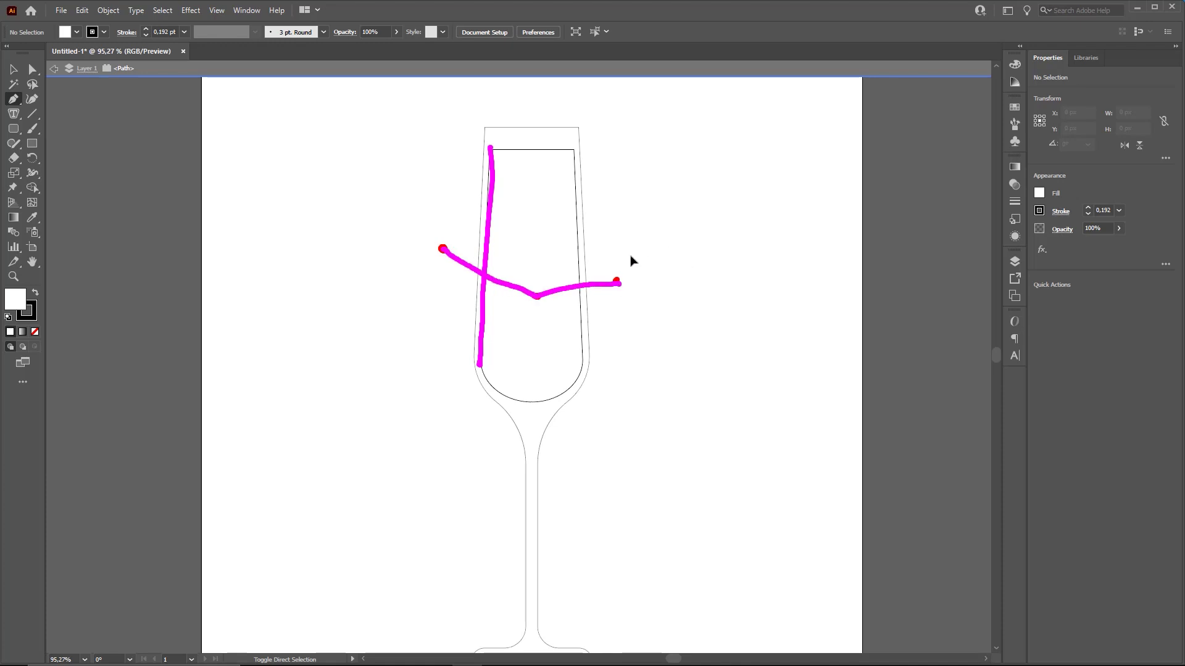
{"action": "left_click", "coordinate": [441, 248]}
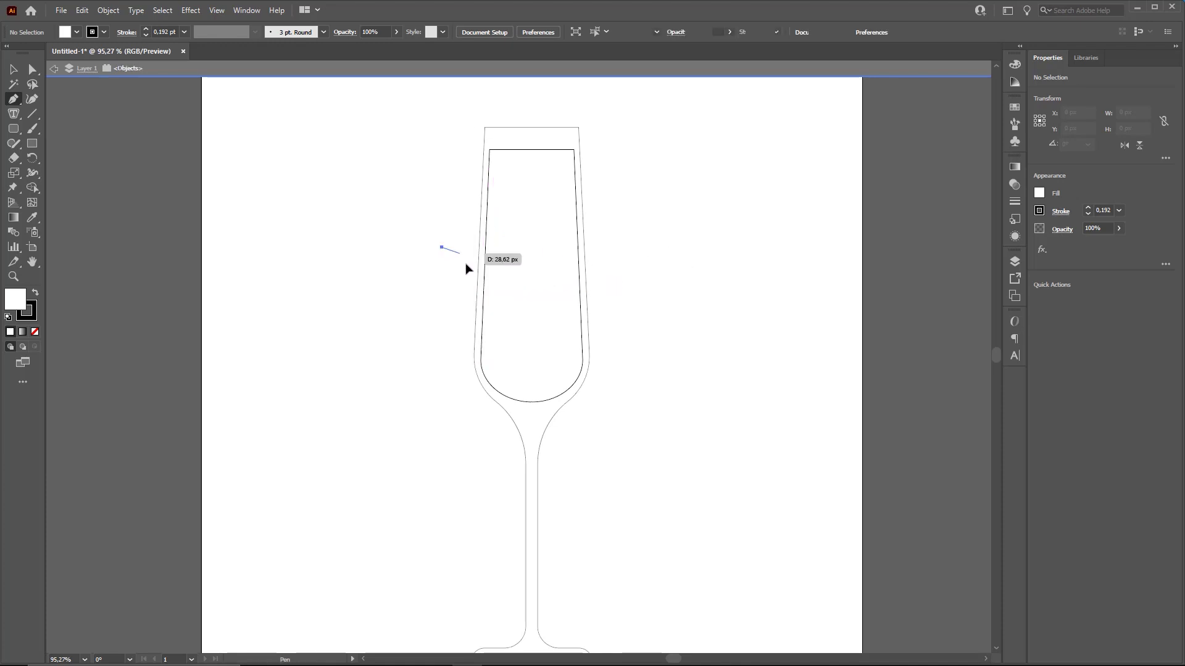
{"action": "left_click", "coordinate": [546, 303]}
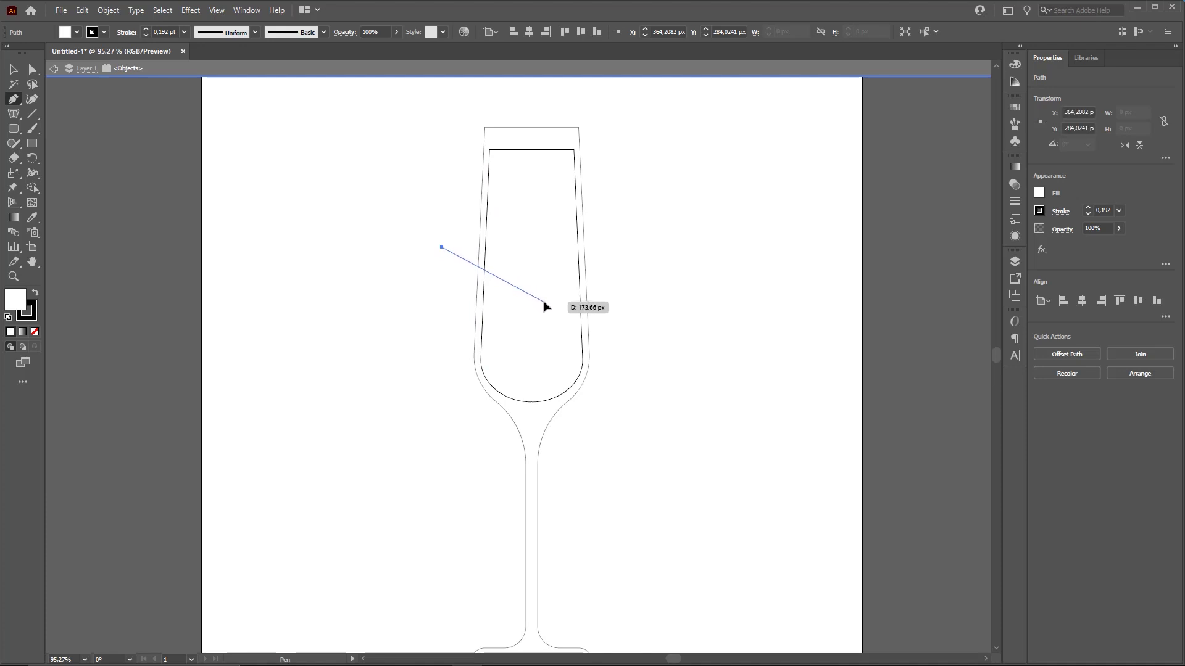
{"action": "left_click", "coordinate": [608, 289]}
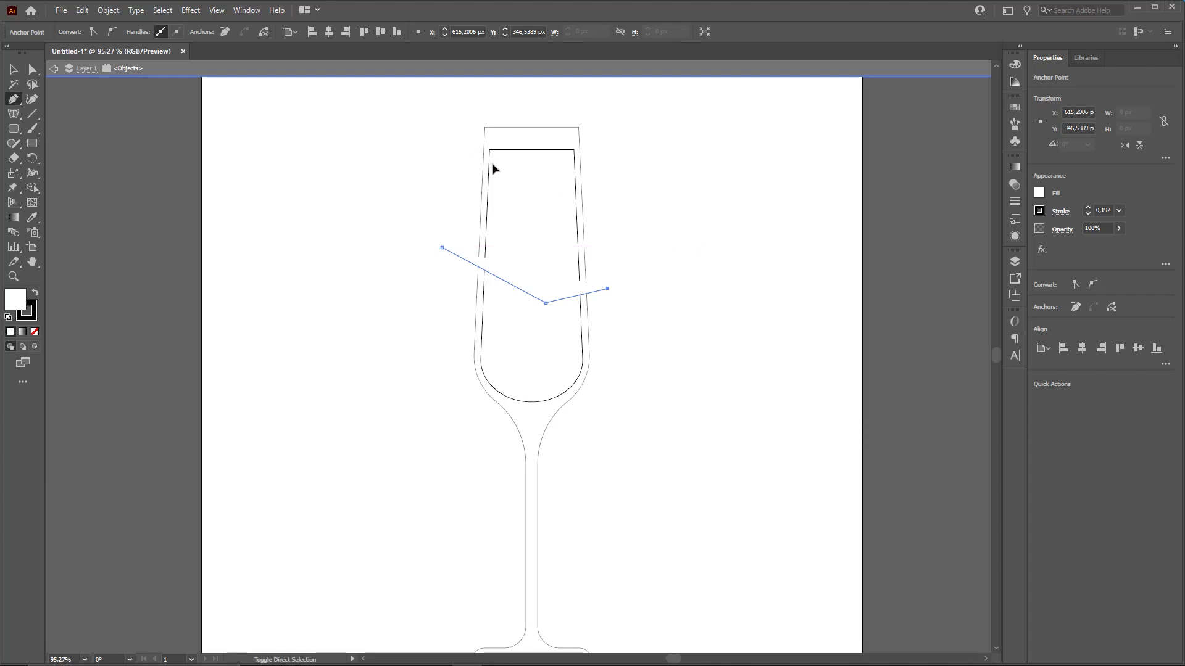
{"action": "mouse_move", "coordinate": [494, 168]}
{"action": "left_mouse_down"}
{"action": "mouse_move", "coordinate": [484, 264]}
{"action": "mouse_move", "coordinate": [532, 296]}
{"action": "mouse_move", "coordinate": [570, 288]}
{"action": "mouse_move", "coordinate": [579, 184]}
{"action": "mouse_move", "coordinate": [509, 154]}
{"action": "mouse_move", "coordinate": [551, 146]}
{"action": "mouse_move", "coordinate": [564, 170]}
{"action": "mouse_move", "coordinate": [549, 263]}
{"action": "mouse_move", "coordinate": [560, 299]}
{"action": "left_mouse_up"}
{"action": "mouse_move", "coordinate": [487, 288]}
{"action": "left_mouse_down"}
{"action": "mouse_move", "coordinate": [479, 372]}
{"action": "mouse_move", "coordinate": [532, 406]}
{"action": "mouse_move", "coordinate": [591, 364]}
{"action": "mouse_move", "coordinate": [582, 300]}
{"action": "mouse_move", "coordinate": [510, 300]}
{"action": "left_mouse_up"}
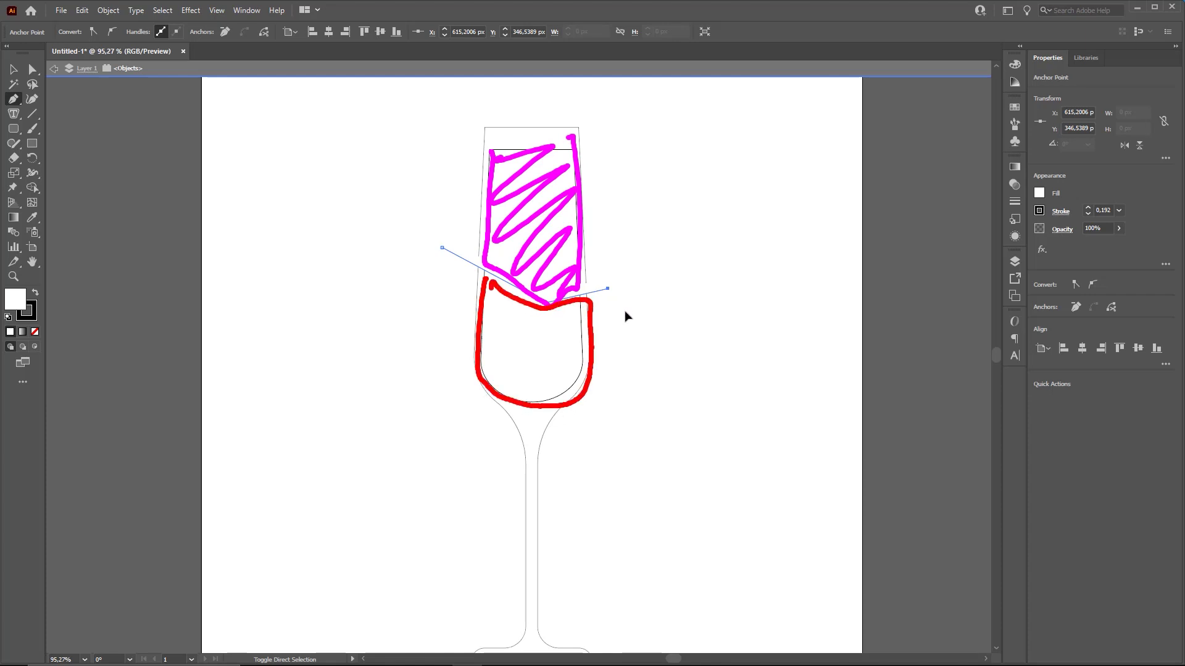
{"action": "key", "text": "ctrl+z"}
{"action": "key", "text": "ctrl+z"}
{"action": "mouse_move", "coordinate": [652, 162]}
{"action": "left_mouse_down"}
{"action": "mouse_move", "coordinate": [455, 252]}
{"action": "mouse_move", "coordinate": [486, 264]}
{"action": "mouse_move", "coordinate": [442, 251]}
{"action": "mouse_move", "coordinate": [569, 291]}
{"action": "mouse_move", "coordinate": [608, 290]}
{"action": "mouse_move", "coordinate": [471, 257]}
{"action": "mouse_move", "coordinate": [507, 273]}
{"action": "left_mouse_up"}
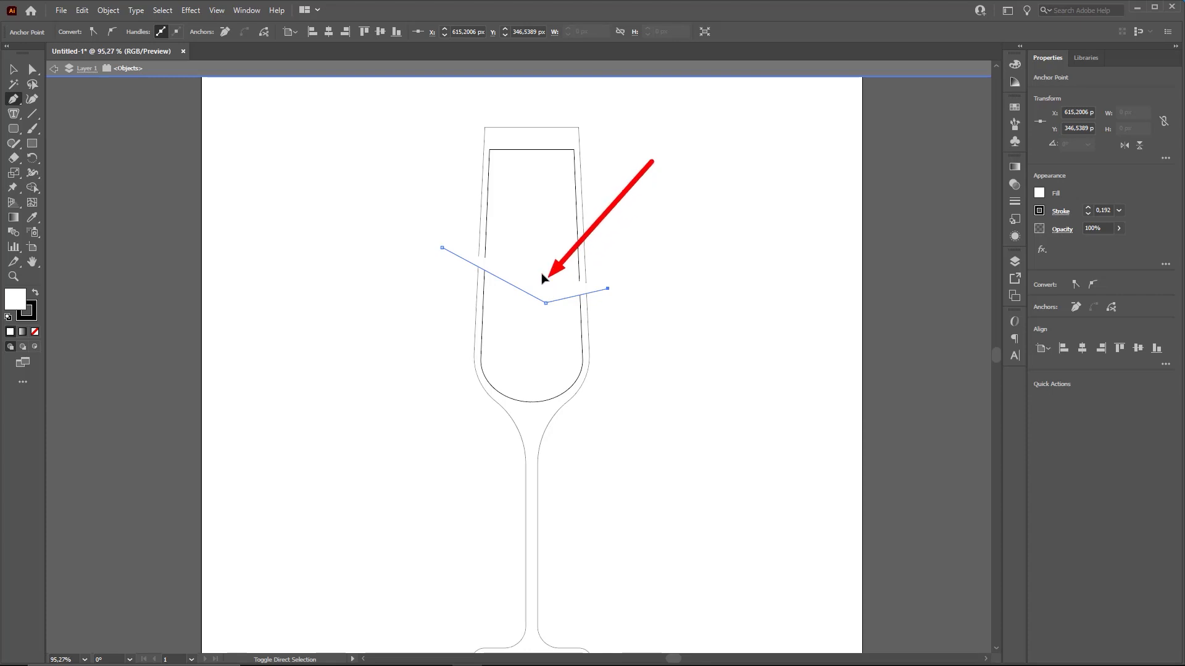
Set the fill of the V-shaped path across the bowl to None and deselect it
{"action": "left_click", "coordinate": [14, 69]}
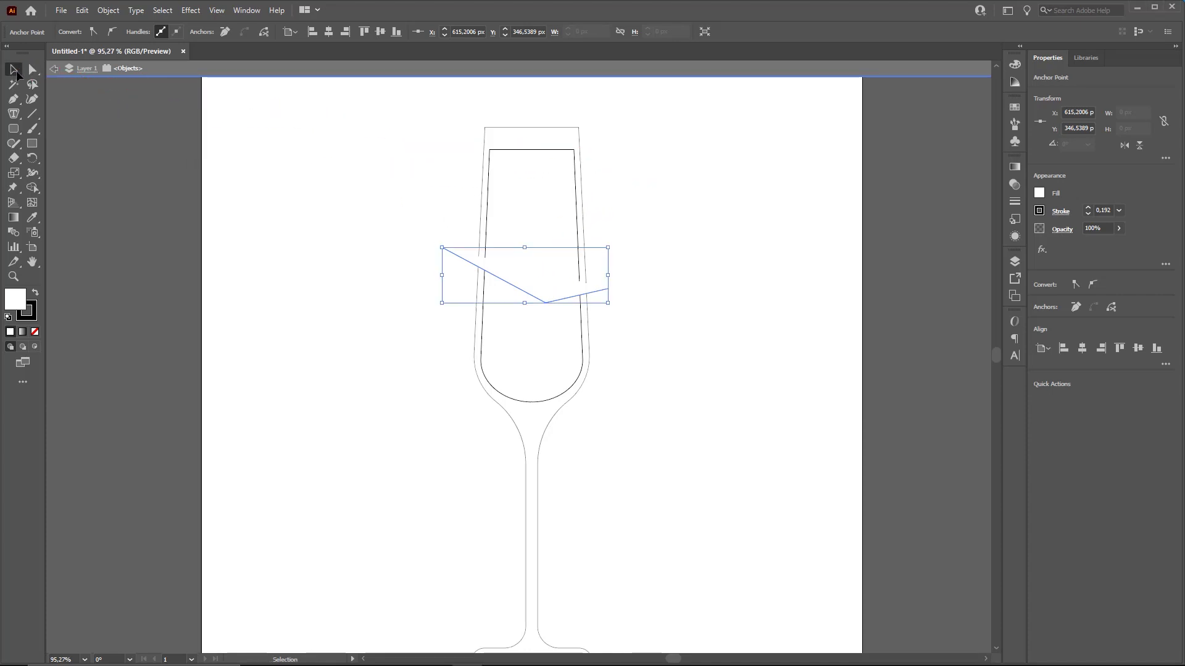
{"action": "left_click", "coordinate": [679, 233]}
{"action": "left_click", "coordinate": [535, 298]}
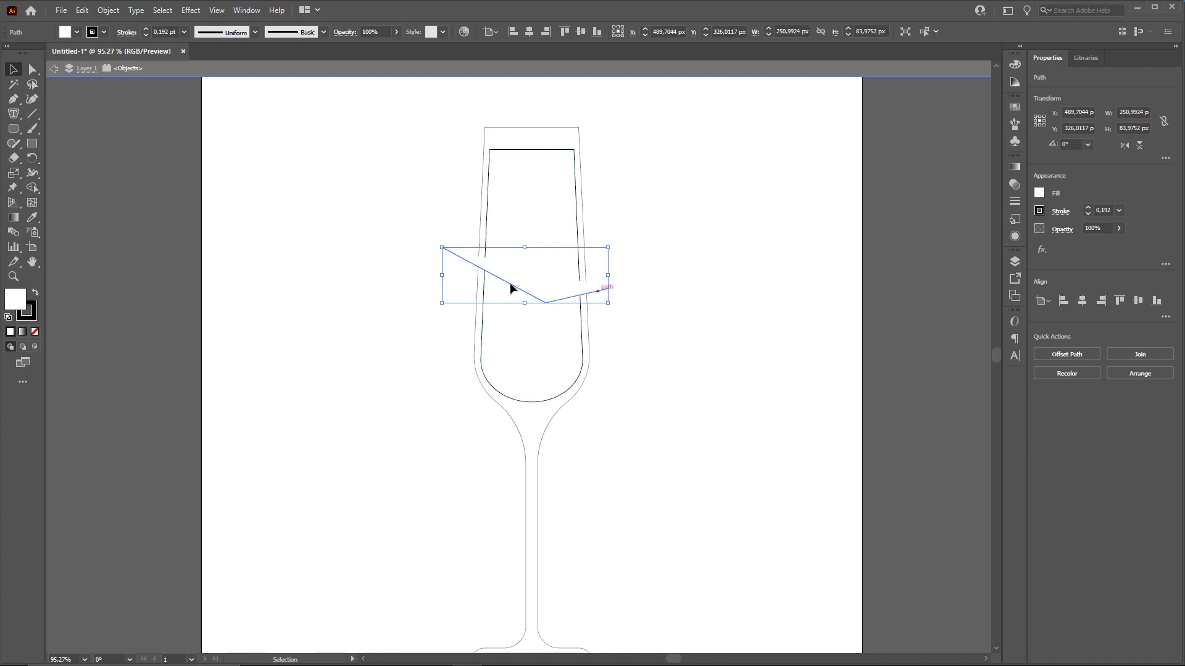
{"action": "key", "text": "ctrl+c"}
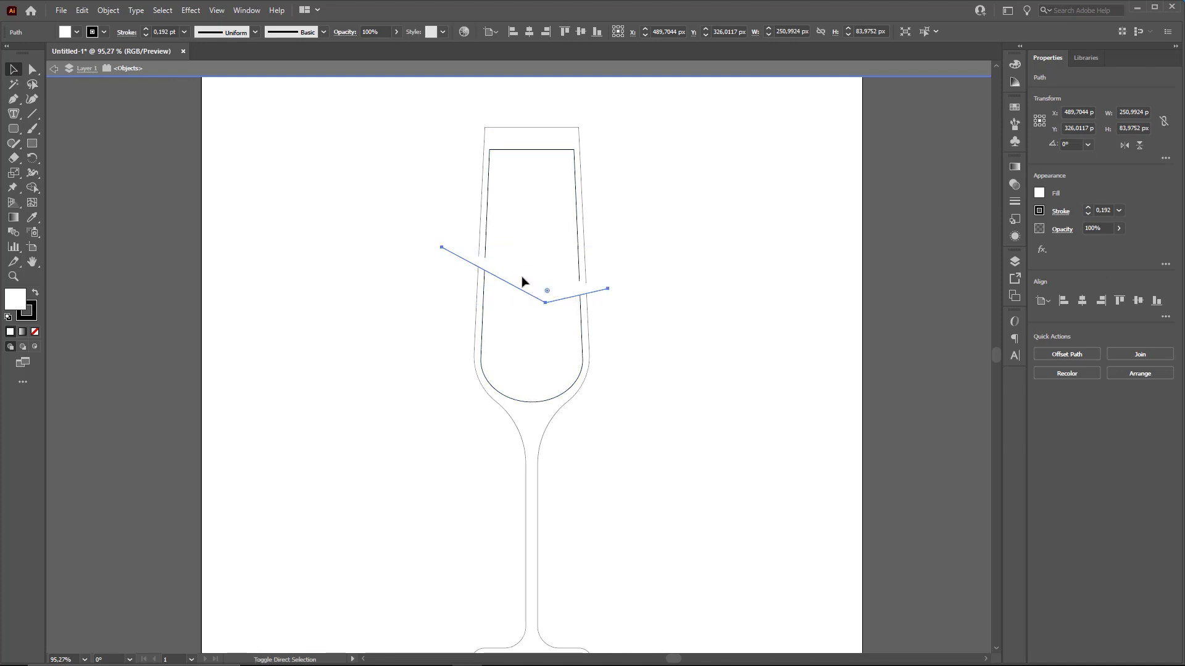
{"action": "left_click", "coordinate": [35, 318]}
{"action": "left_click", "coordinate": [14, 299]}
{"action": "left_click", "coordinate": [31, 310]}
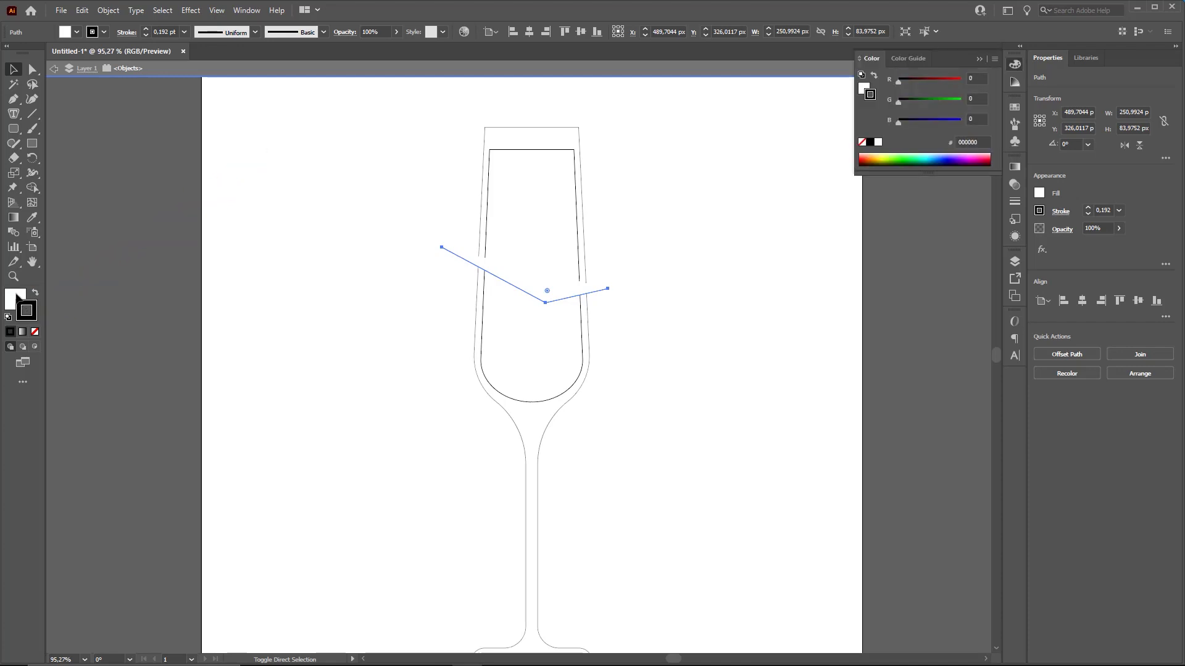
{"action": "left_click", "coordinate": [15, 298]}
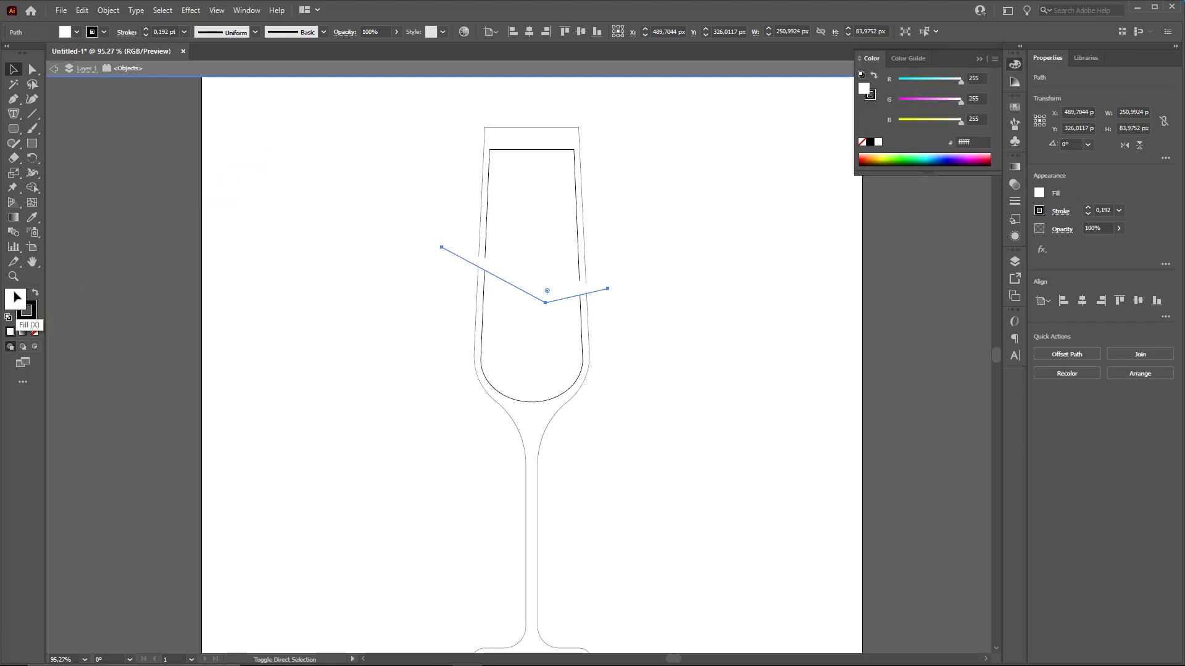
{"action": "key", "text": "shift+d"}
{"action": "scroll", "coordinate": [104, 253], "scroll_direction": "left", "scroll_amount": 3}
{"action": "left_click", "coordinate": [104, 253]}
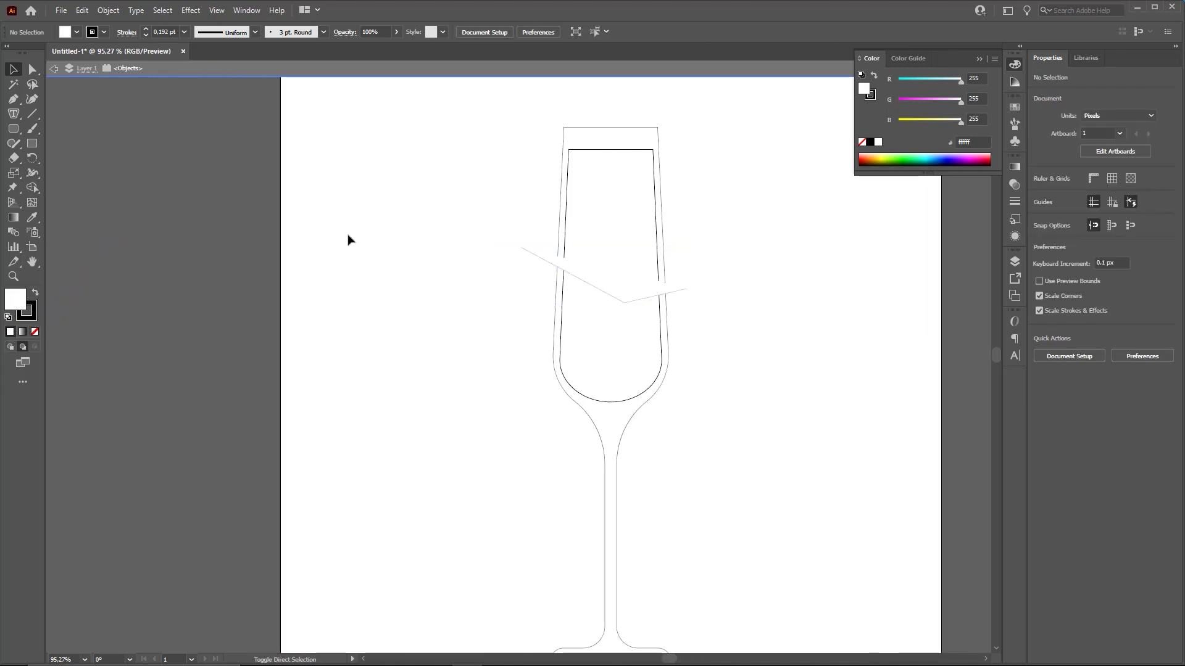
{"action": "left_click_drag", "start_coordinate": [494, 217], "coordinate": [525, 266]}
{"action": "left_click", "coordinate": [35, 334]}
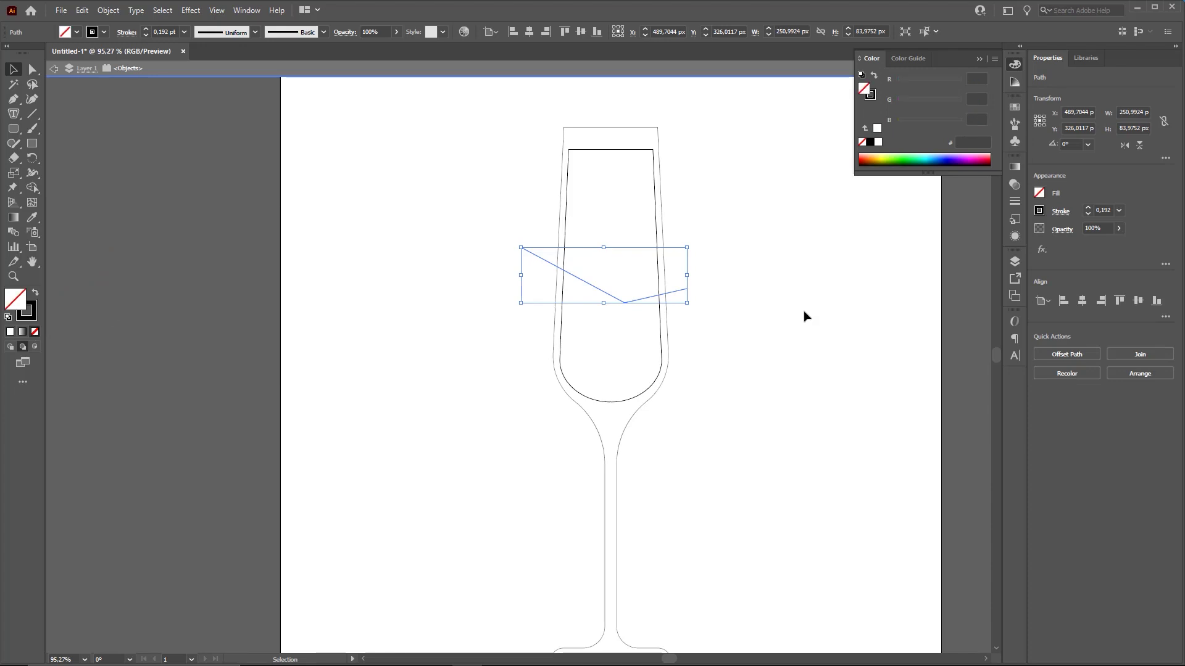
{"action": "left_click", "coordinate": [771, 314]}
{"action": "scroll", "coordinate": [638, 314], "scroll_direction": "right", "scroll_amount": 4}
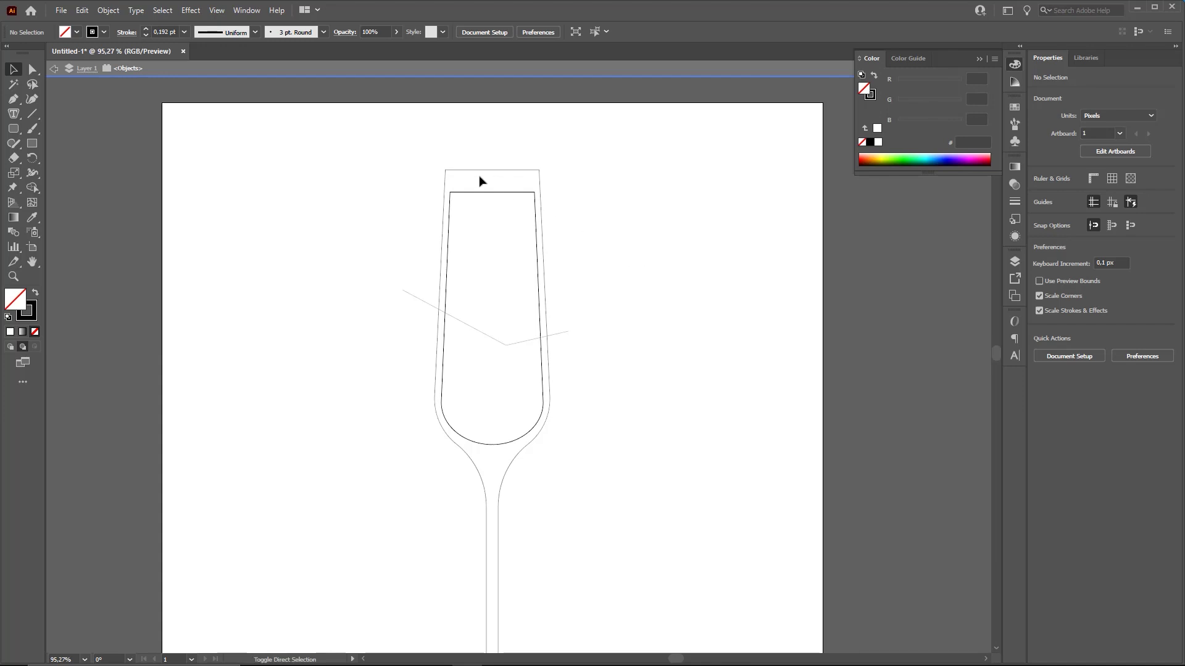
Select the inner bowl shape and the V-shaped path and remove the region above the path with the Shape Builder
{"action": "mouse_move", "coordinate": [457, 203]}
{"action": "left_mouse_down"}
{"action": "mouse_move", "coordinate": [479, 191]}
{"action": "mouse_move", "coordinate": [506, 200]}
{"action": "mouse_move", "coordinate": [517, 222]}
{"action": "mouse_move", "coordinate": [503, 337]}
{"action": "mouse_move", "coordinate": [535, 331]}
{"action": "left_mouse_up"}
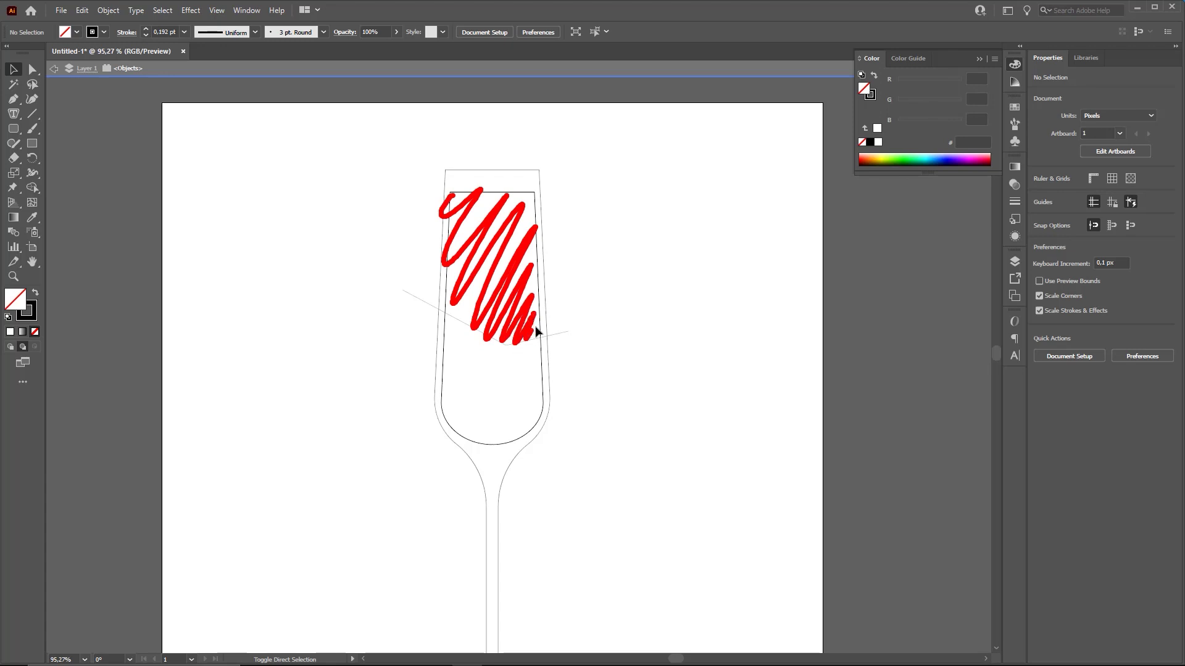
{"action": "key", "text": "Escape"}
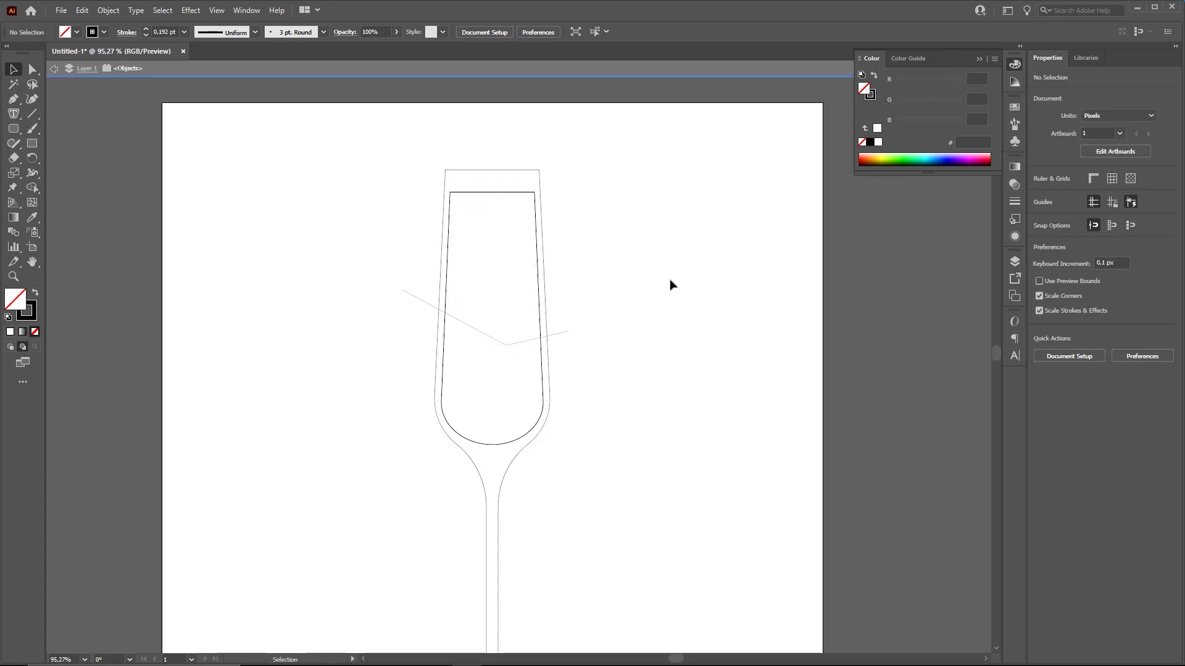
{"action": "left_click_drag", "start_coordinate": [346, 232], "coordinate": [630, 375]}
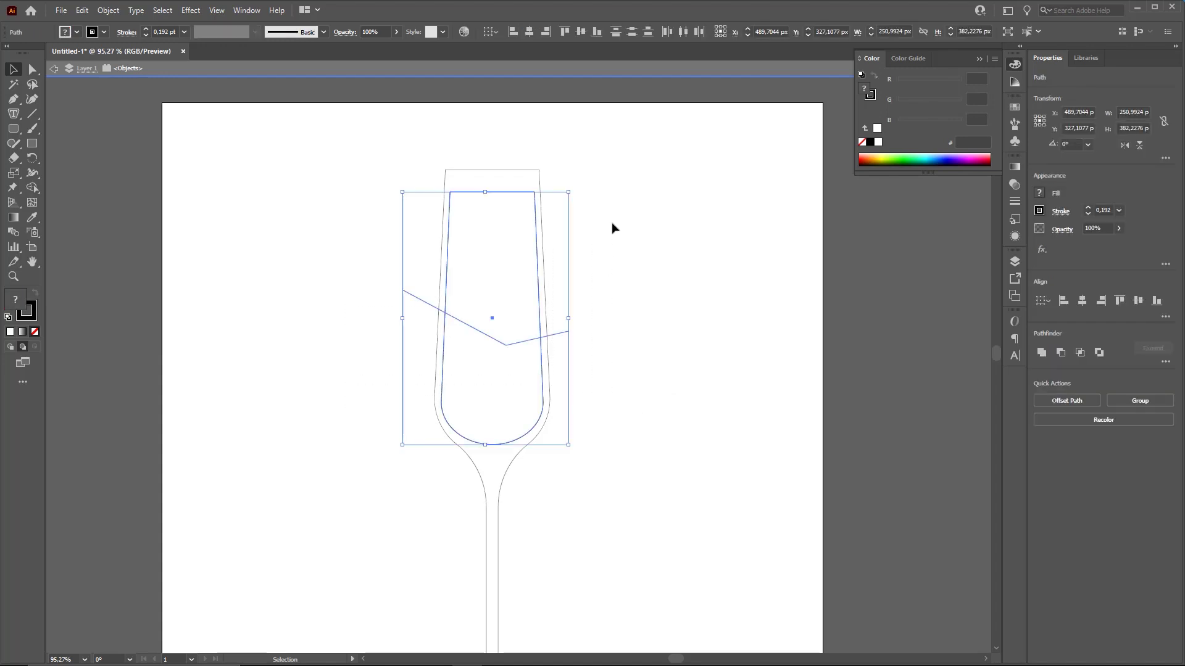
{"action": "left_click_drag", "start_coordinate": [616, 160], "coordinate": [502, 263]}
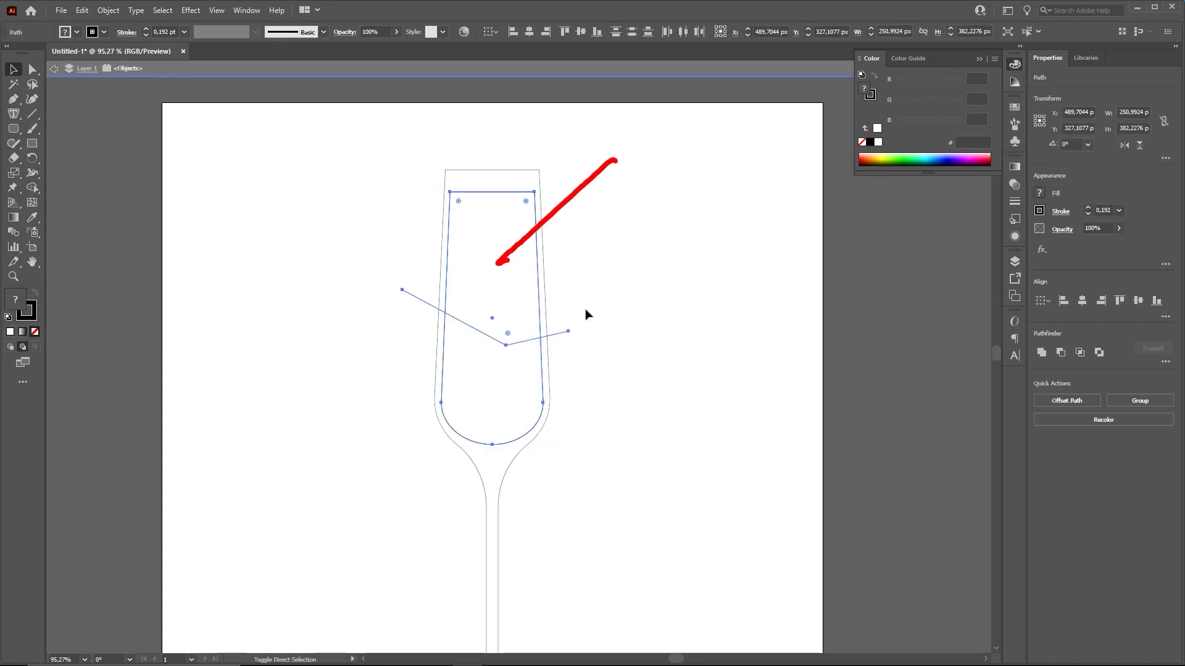
{"action": "mouse_move", "coordinate": [644, 237]}
{"action": "left_mouse_down"}
{"action": "mouse_move", "coordinate": [535, 336]}
{"action": "mouse_move", "coordinate": [481, 324]}
{"action": "mouse_move", "coordinate": [520, 333]}
{"action": "left_mouse_up"}
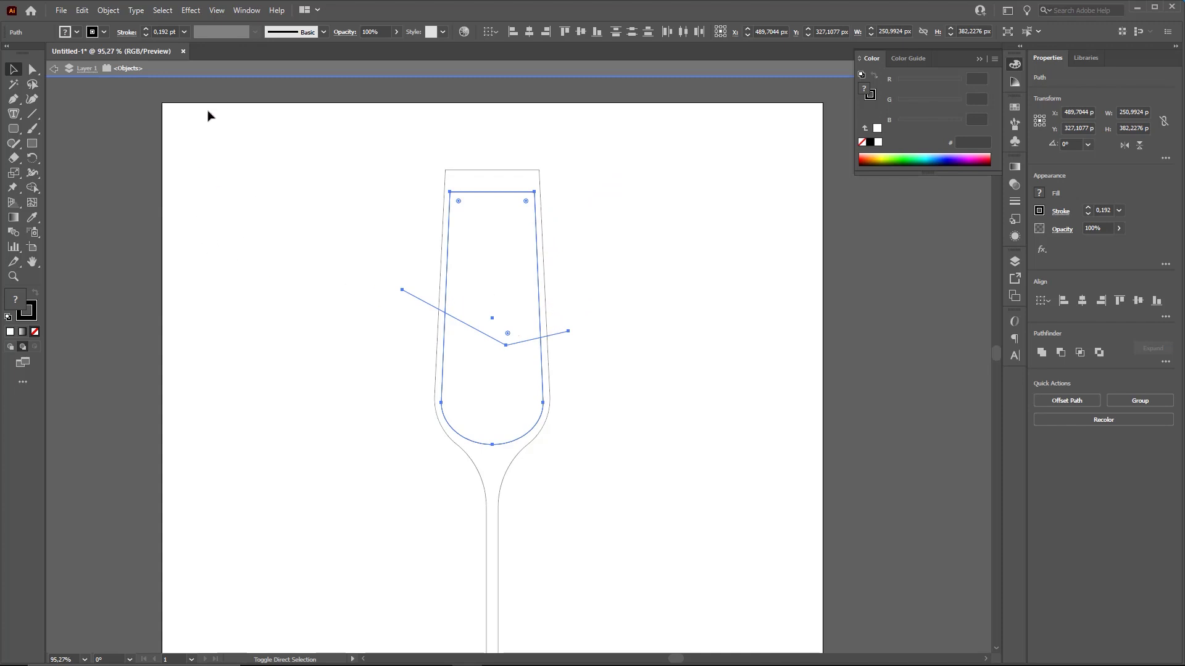
{"action": "left_click_drag", "start_coordinate": [218, 108], "coordinate": [39, 187]}
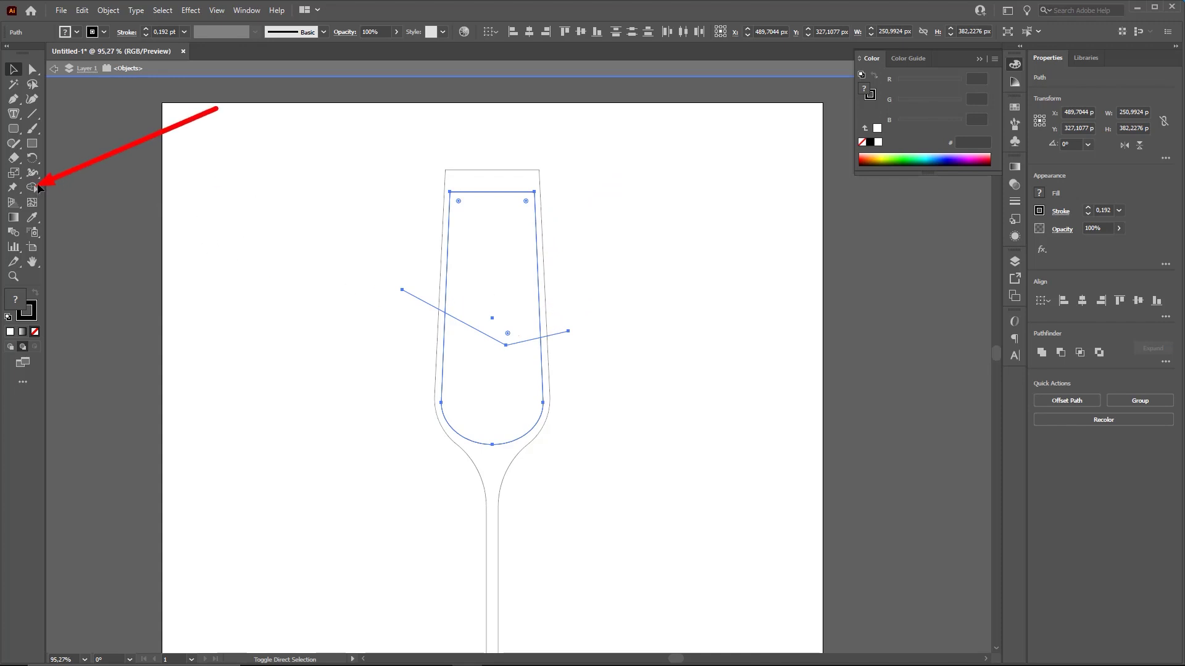
{"action": "left_click", "coordinate": [32, 187]}
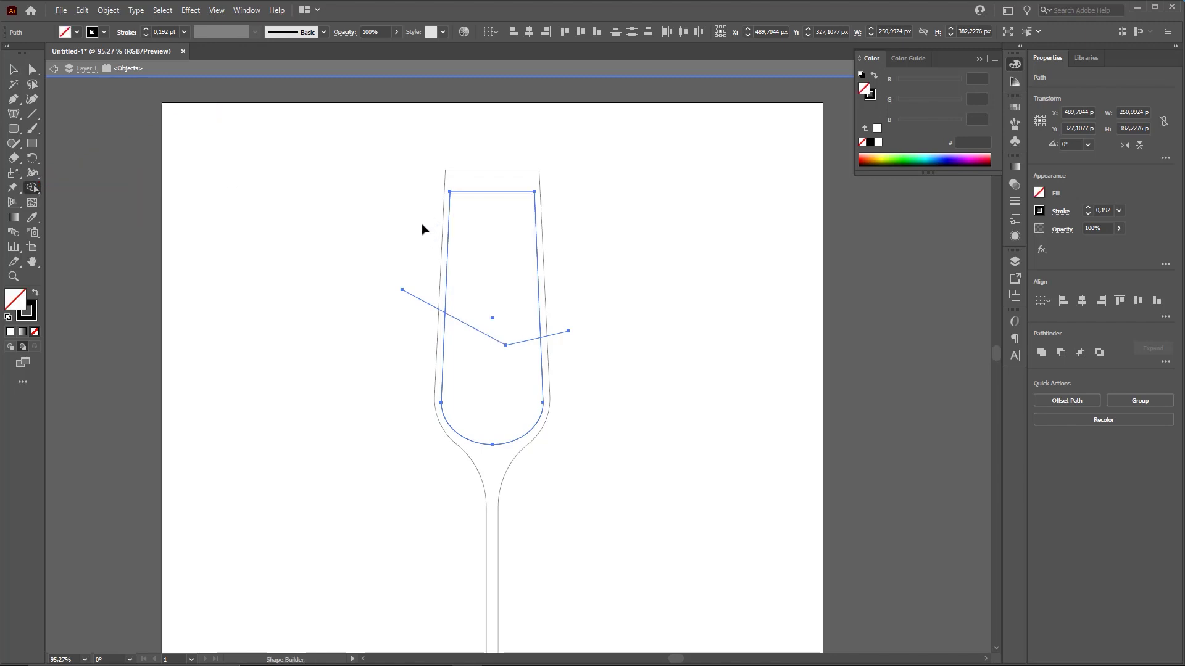
{"action": "mouse_move", "coordinate": [396, 203]}
{"action": "left_mouse_down"}
{"action": "mouse_move", "coordinate": [425, 233]}
{"action": "mouse_move", "coordinate": [502, 265]}
{"action": "mouse_move", "coordinate": [580, 256]}
{"action": "mouse_move", "coordinate": [621, 237]}
{"action": "left_mouse_up"}
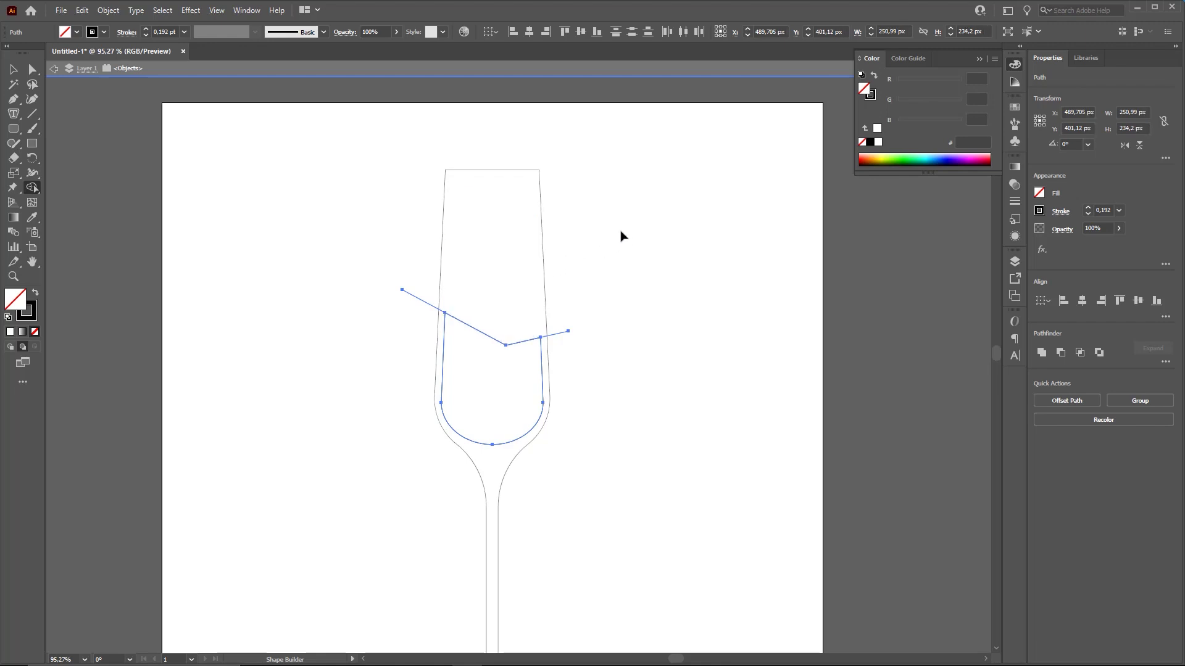
Delete the leftover ends of the V-shaped path that stick out on both sides of the liquid shape
{"action": "key", "text": "ctrl+2"}
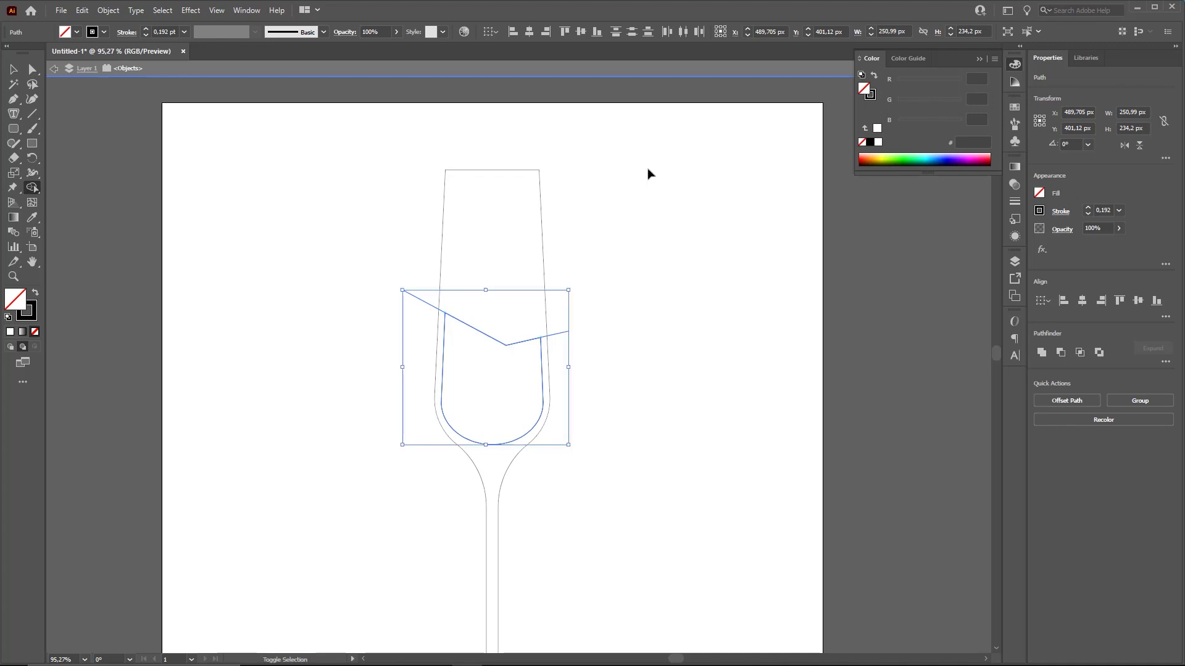
{"action": "mouse_move", "coordinate": [655, 145]}
{"action": "left_mouse_down"}
{"action": "mouse_move", "coordinate": [473, 199]}
{"action": "mouse_move", "coordinate": [496, 284]}
{"action": "mouse_move", "coordinate": [454, 267]}
{"action": "mouse_move", "coordinate": [410, 290]}
{"action": "mouse_move", "coordinate": [556, 338]}
{"action": "mouse_move", "coordinate": [190, 114]}
{"action": "mouse_move", "coordinate": [17, 72]}
{"action": "left_mouse_up"}
{"action": "left_click", "coordinate": [15, 70]}
{"action": "left_click", "coordinate": [395, 239]}
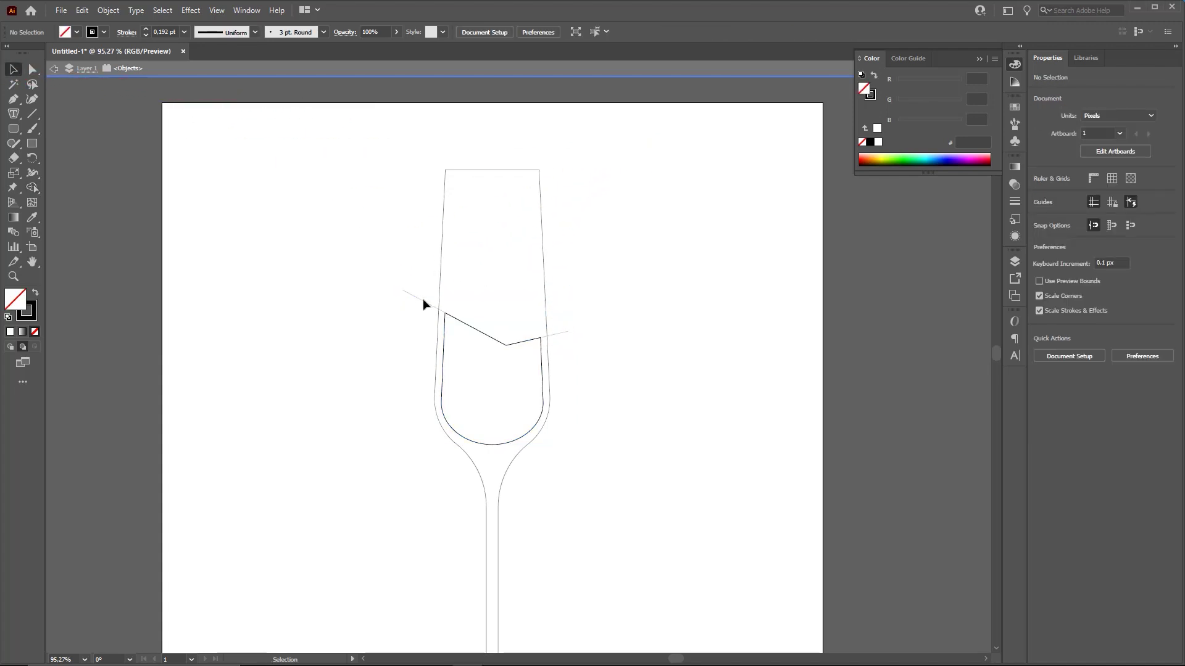
{"action": "left_click", "coordinate": [428, 306]}
{"action": "left_click", "coordinate": [733, 314]}
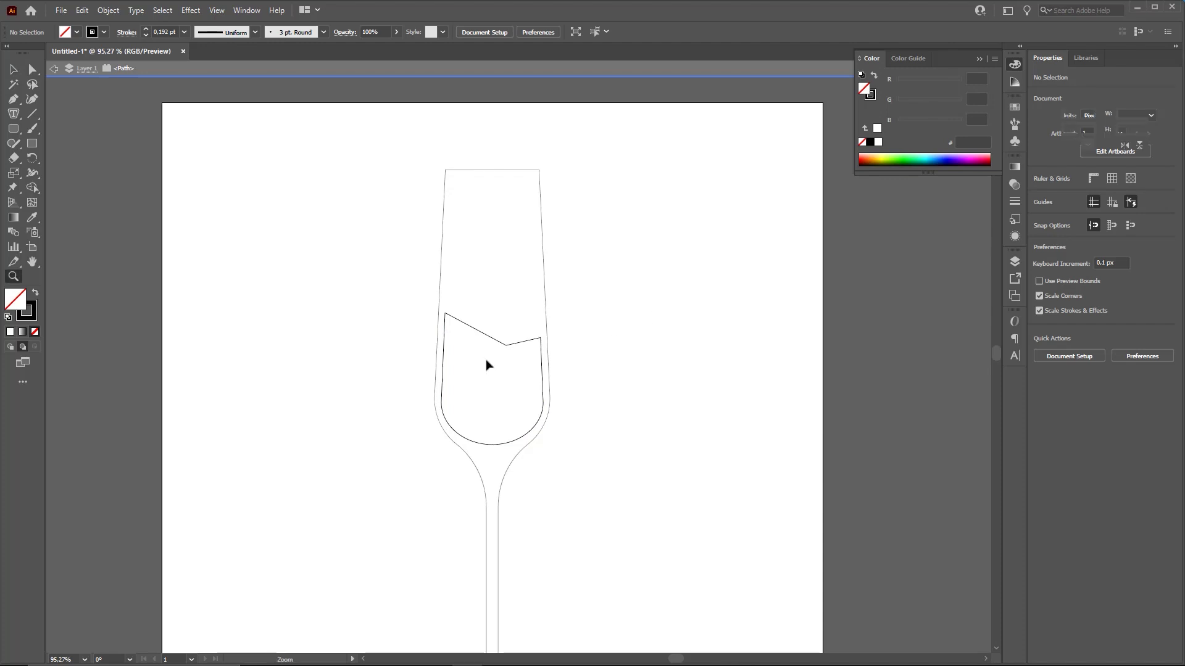
Round the three upper corner points of the liquid shape into a smooth wavy surface, and deselect it
{"action": "scroll", "coordinate": [487, 364], "scroll_direction": "up", "scroll_amount": 3}
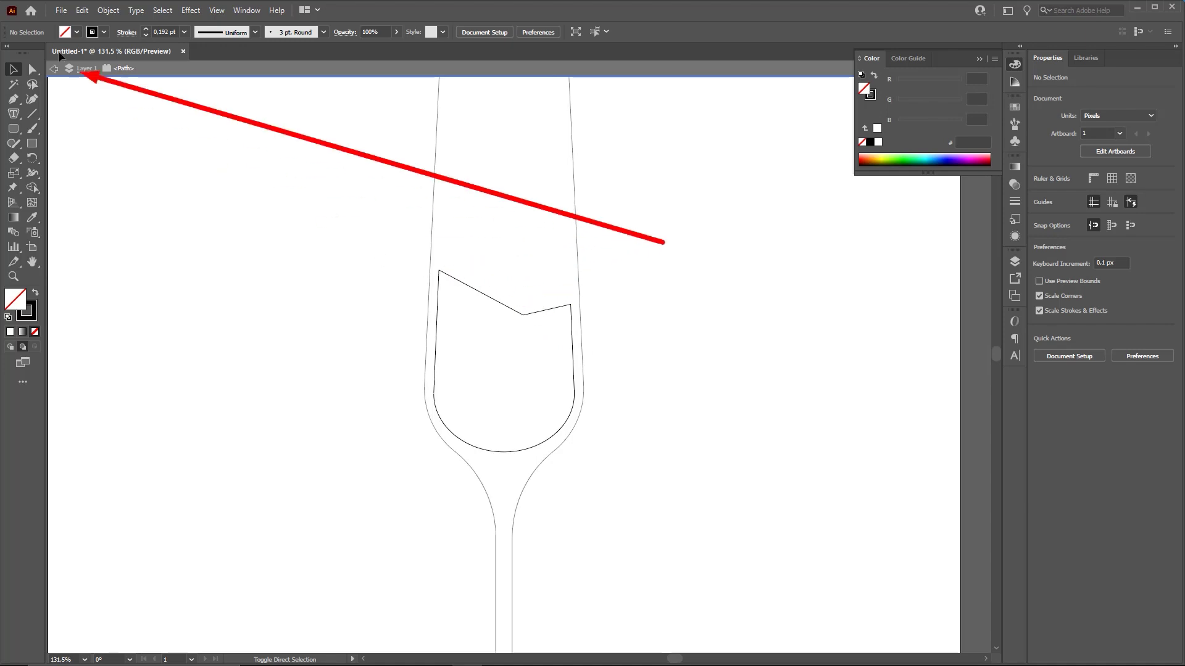
{"action": "left_click", "coordinate": [32, 69]}
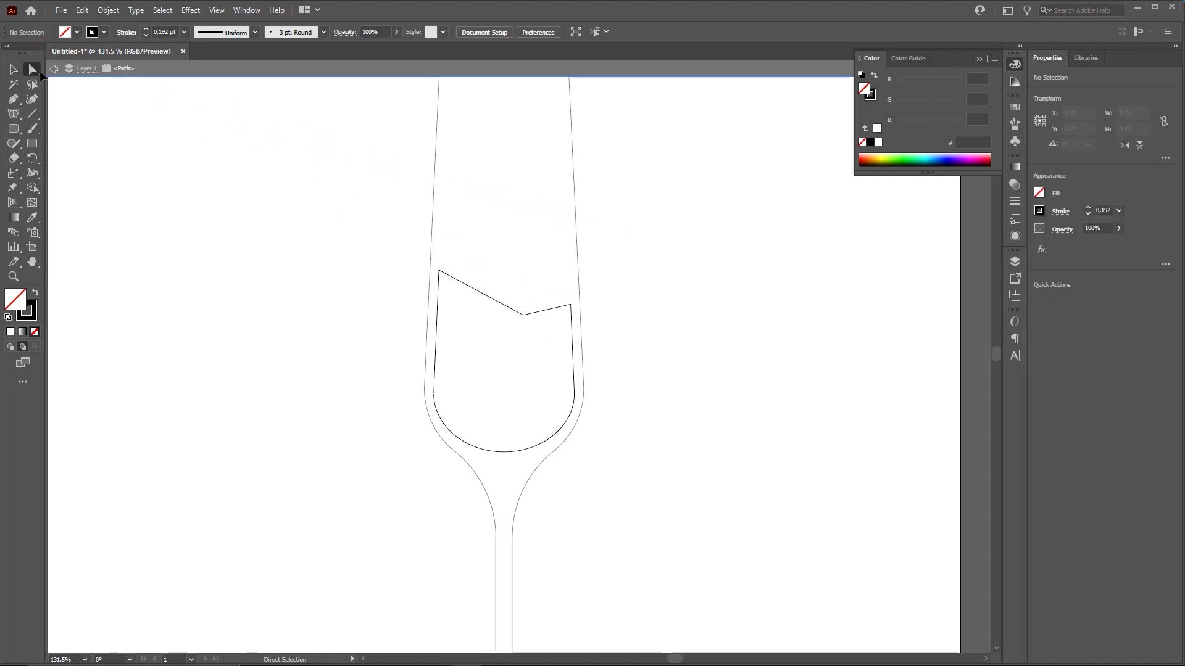
{"action": "left_click", "coordinate": [439, 271]}
{"action": "left_click_drag", "start_coordinate": [446, 282], "coordinate": [544, 266]}
{"action": "left_click", "coordinate": [525, 317]}
{"action": "left_click", "coordinate": [571, 305]}
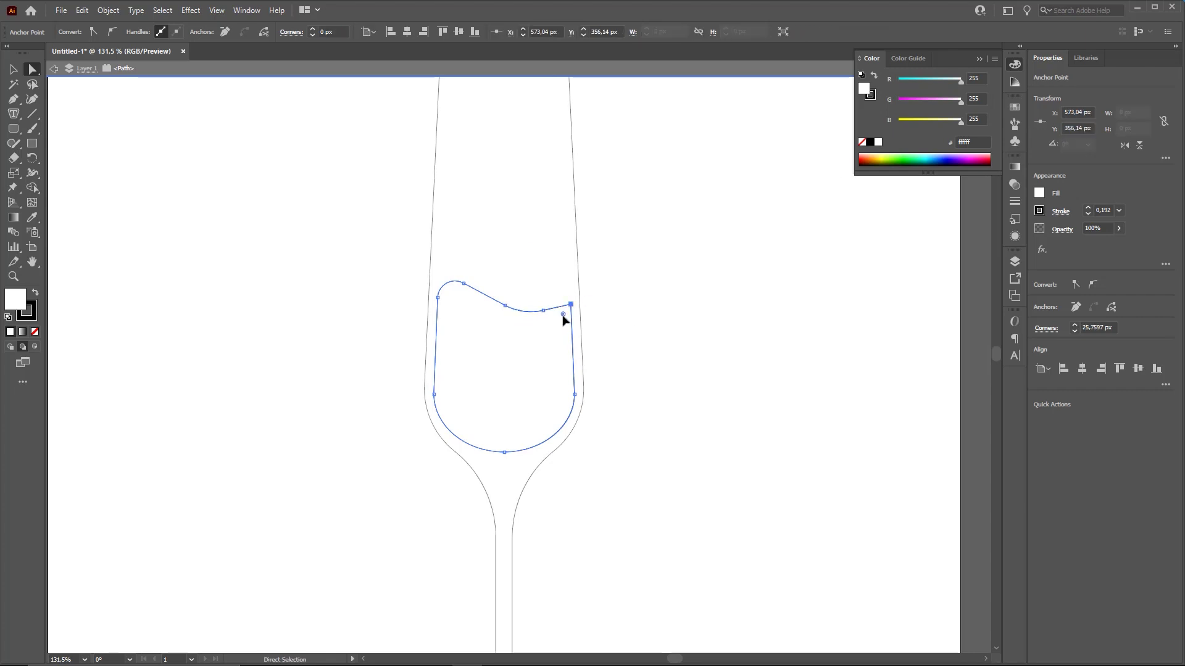
{"action": "left_click_drag", "start_coordinate": [562, 320], "coordinate": [608, 317]}
{"action": "left_click", "coordinate": [635, 325]}
Swap the fill and stroke of the liquid shape in the bowl to give it a solid black fill
{"action": "key", "text": "ctrl+0"}
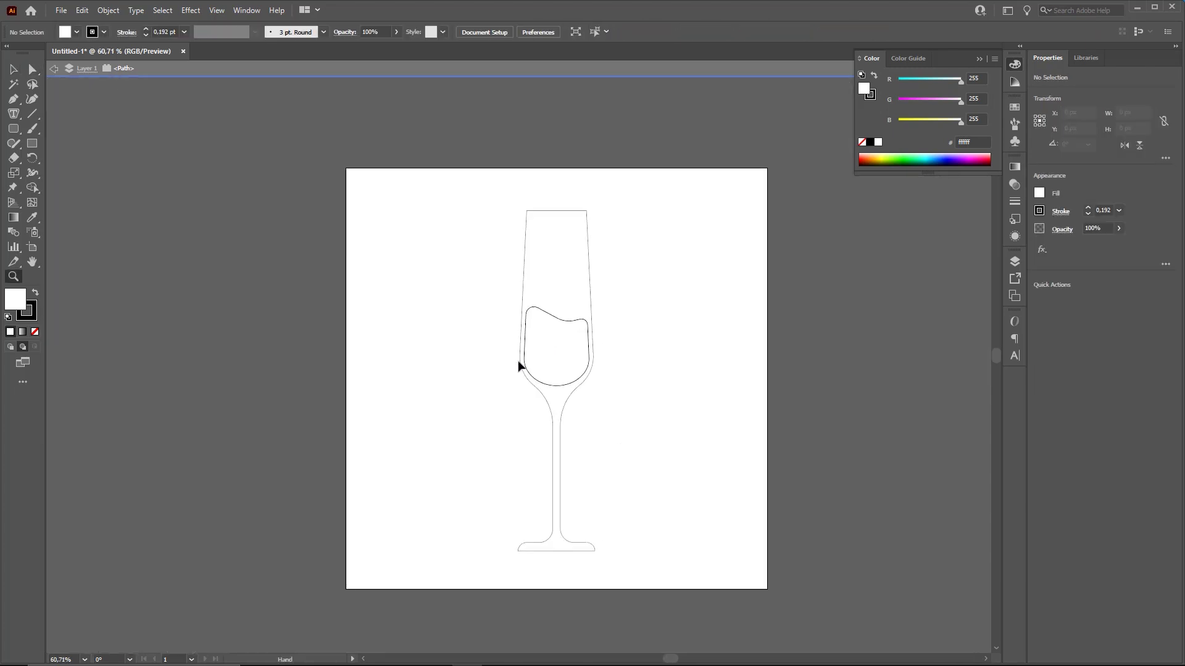
{"action": "left_click_drag", "start_coordinate": [518, 361], "coordinate": [480, 379]}
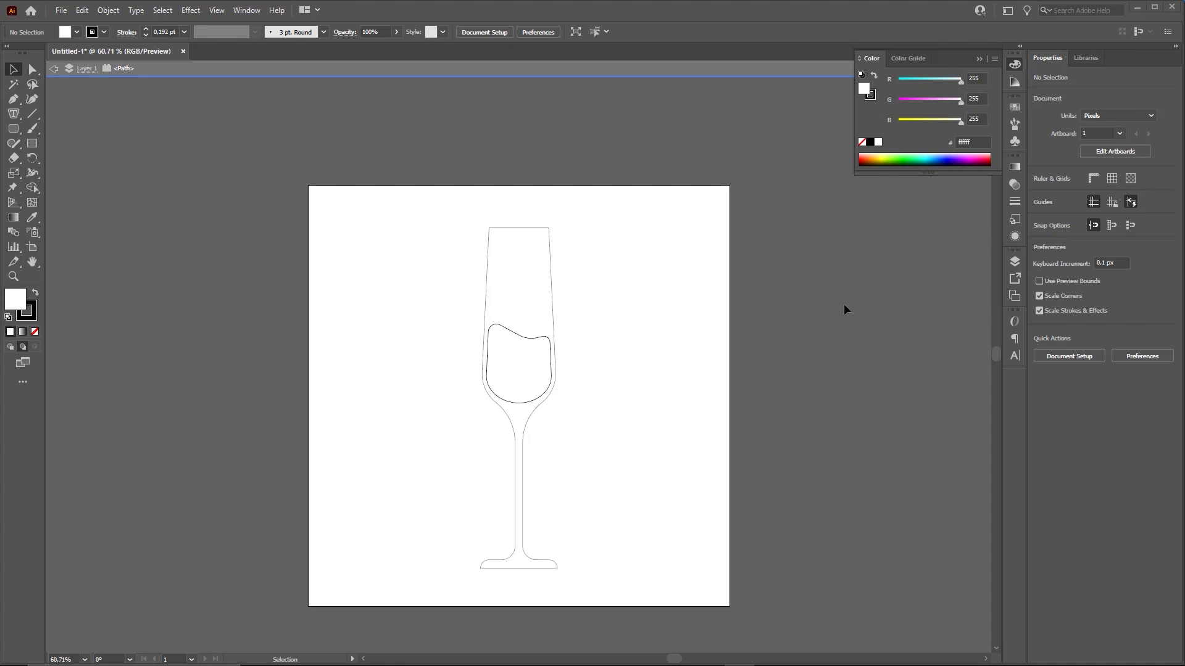
{"action": "scroll", "coordinate": [595, 379], "scroll_direction": "up", "scroll_amount": 2}
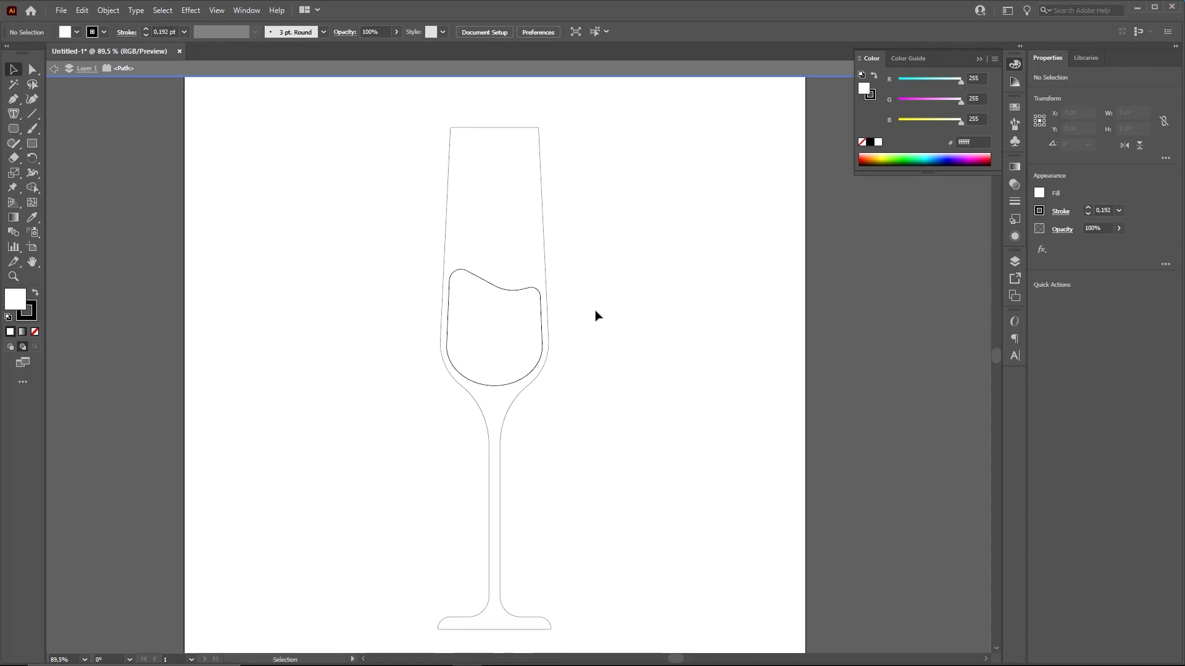
{"action": "left_click", "coordinate": [503, 291]}
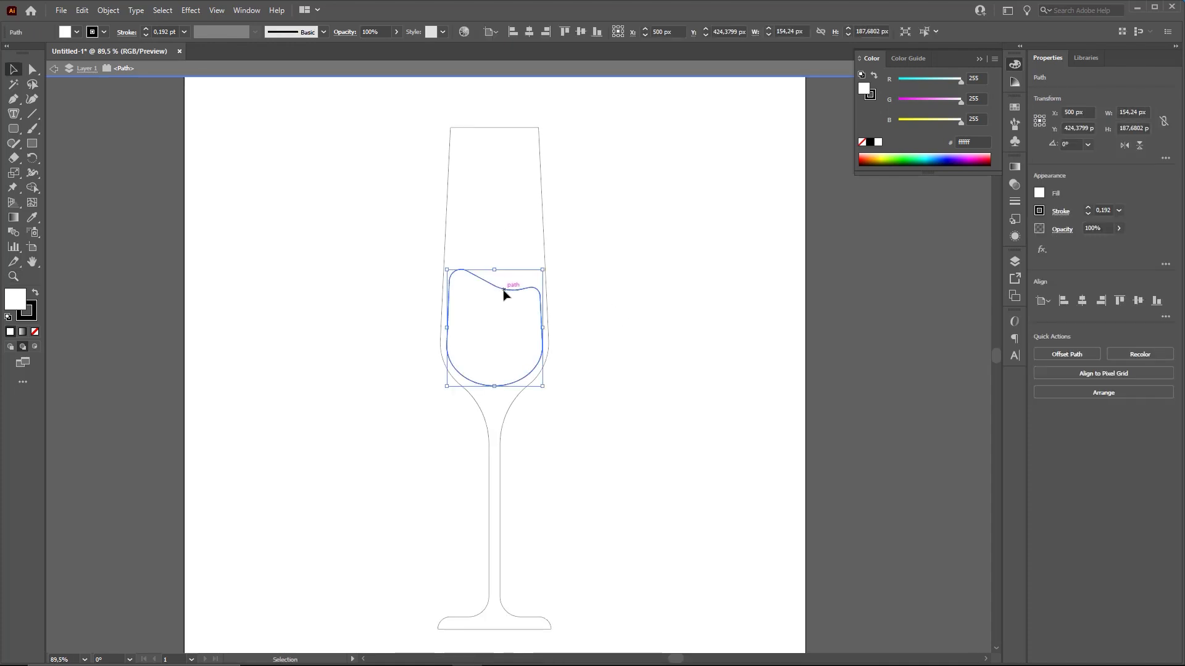
{"action": "key", "text": "ctrl"}
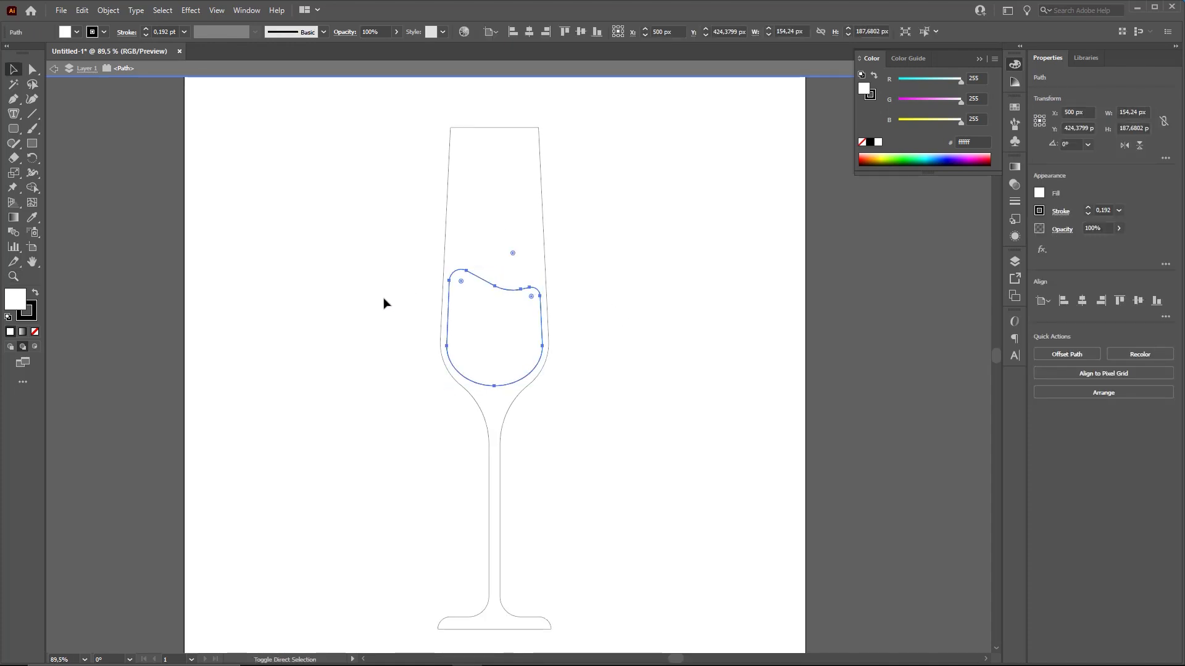
{"action": "left_click", "coordinate": [36, 294]}
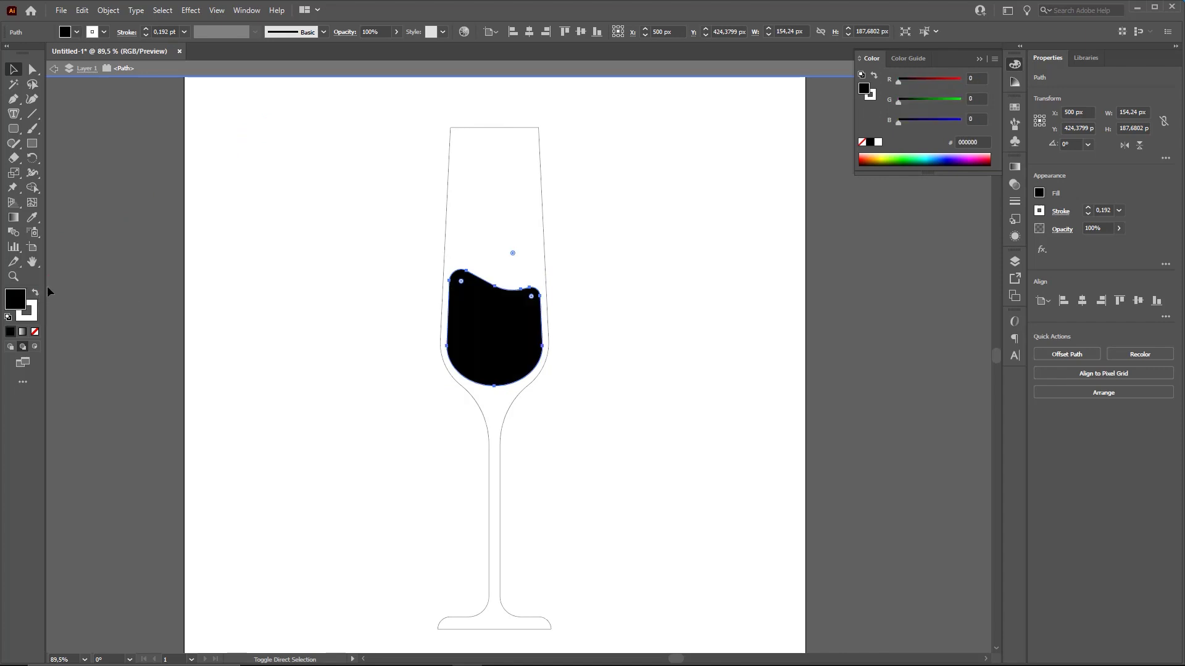
{"action": "left_click", "coordinate": [36, 294]}
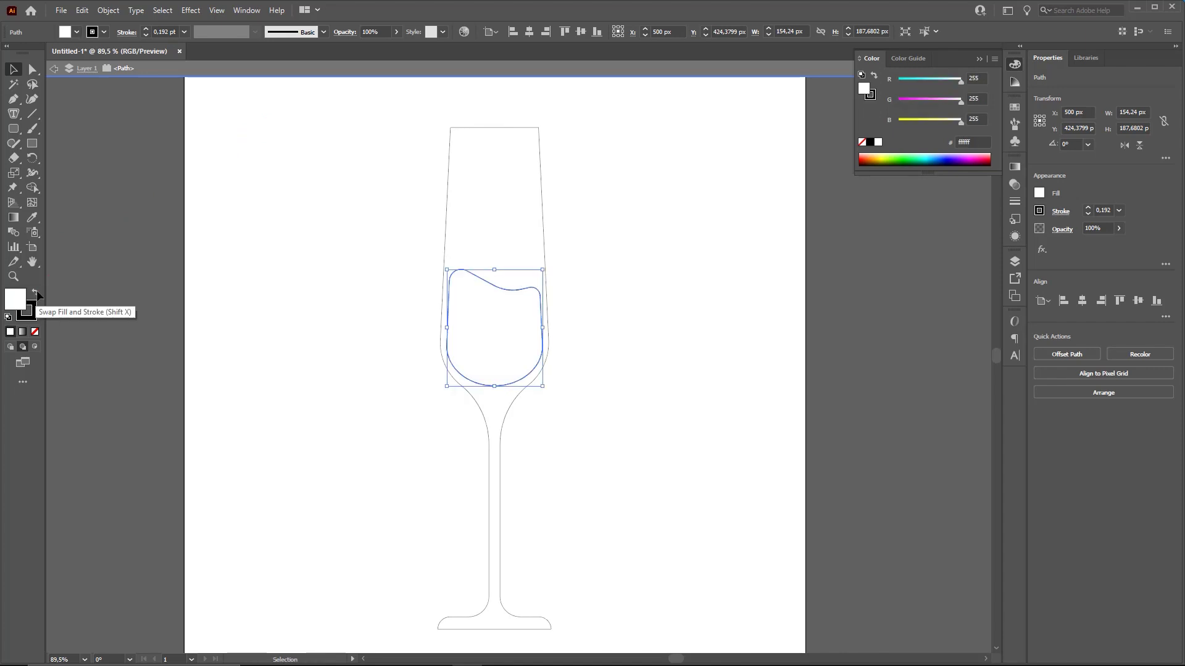
{"action": "left_click", "coordinate": [35, 294]}
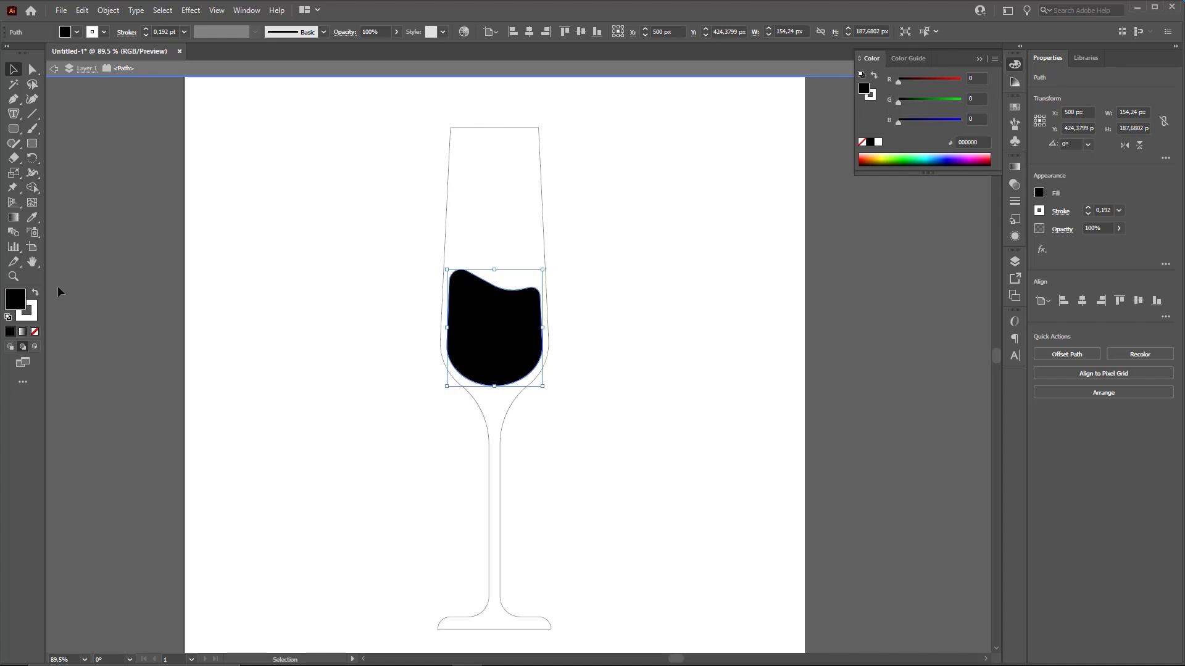
{"action": "key", "text": "shift+x"}
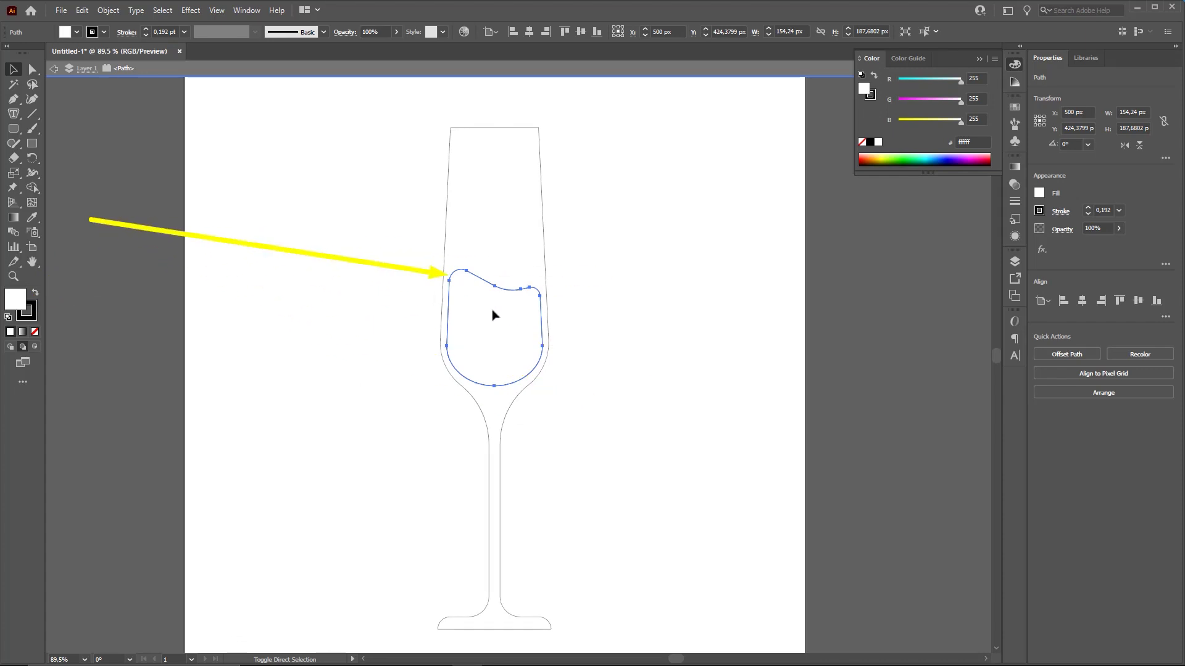
{"action": "left_click", "coordinate": [35, 292]}
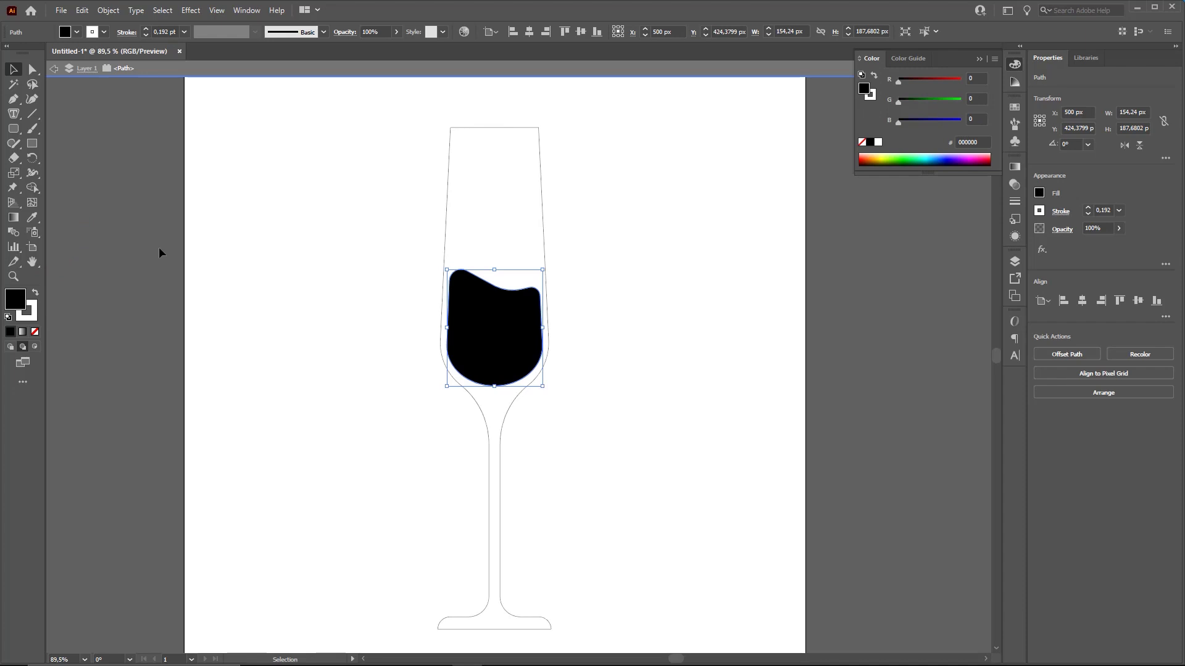
Set the stroke of the liquid shape to None, deselect it and exit isolation mode
{"action": "key", "text": "ctrl"}
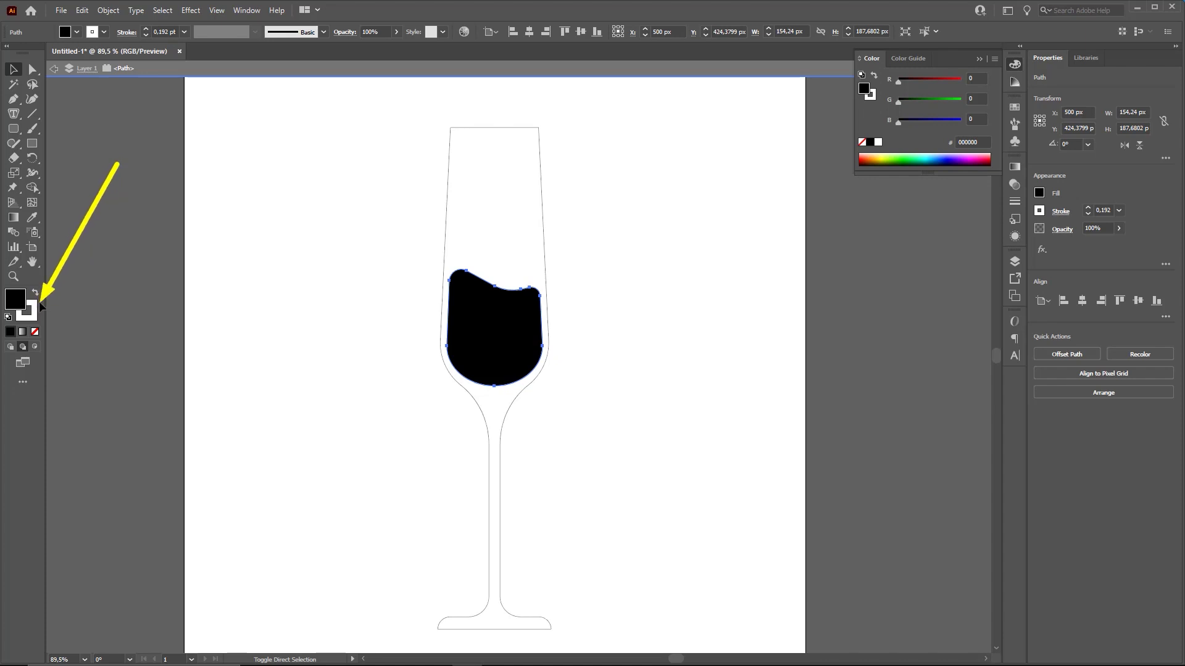
{"action": "left_click", "coordinate": [29, 314]}
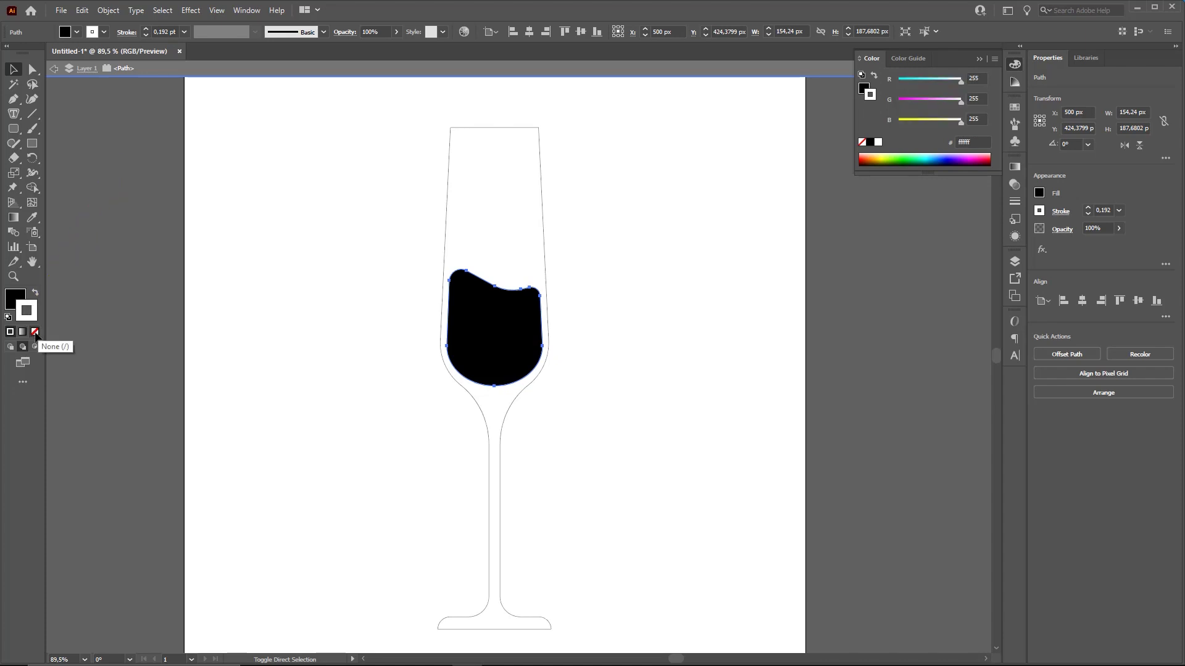
{"action": "left_click", "coordinate": [35, 333]}
{"action": "left_click", "coordinate": [669, 294]}
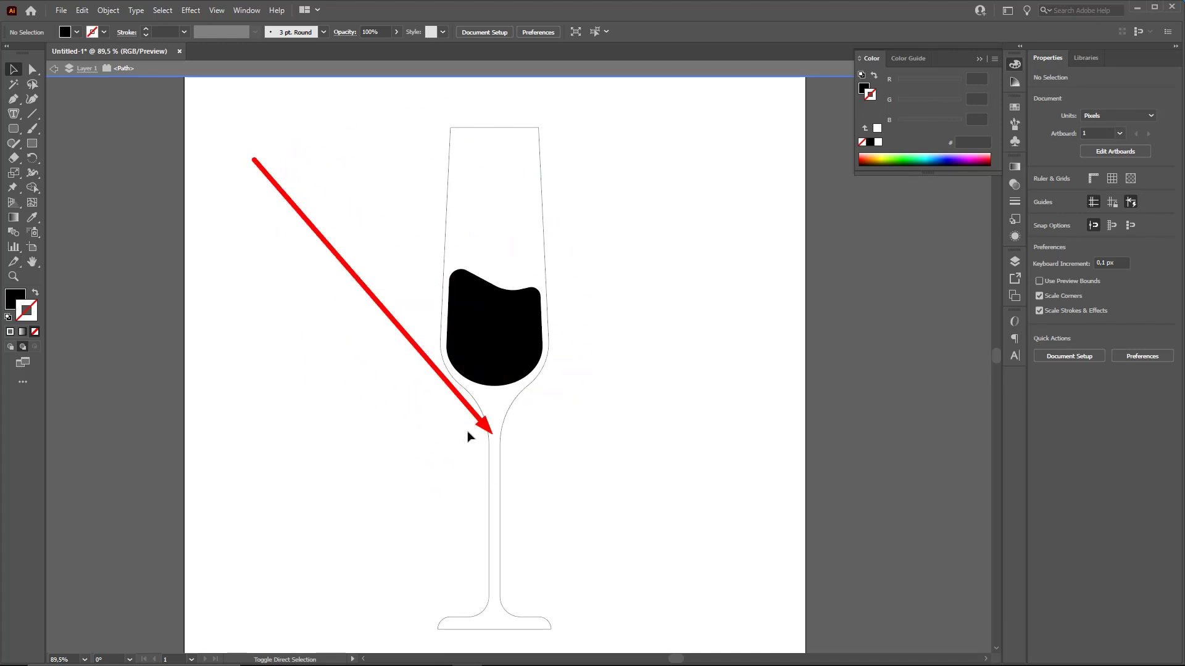
{"action": "double_click", "coordinate": [330, 278]}
{"action": "key", "text": "z"}
{"action": "left_click_drag", "start_coordinate": [364, 292], "coordinate": [282, 299]}
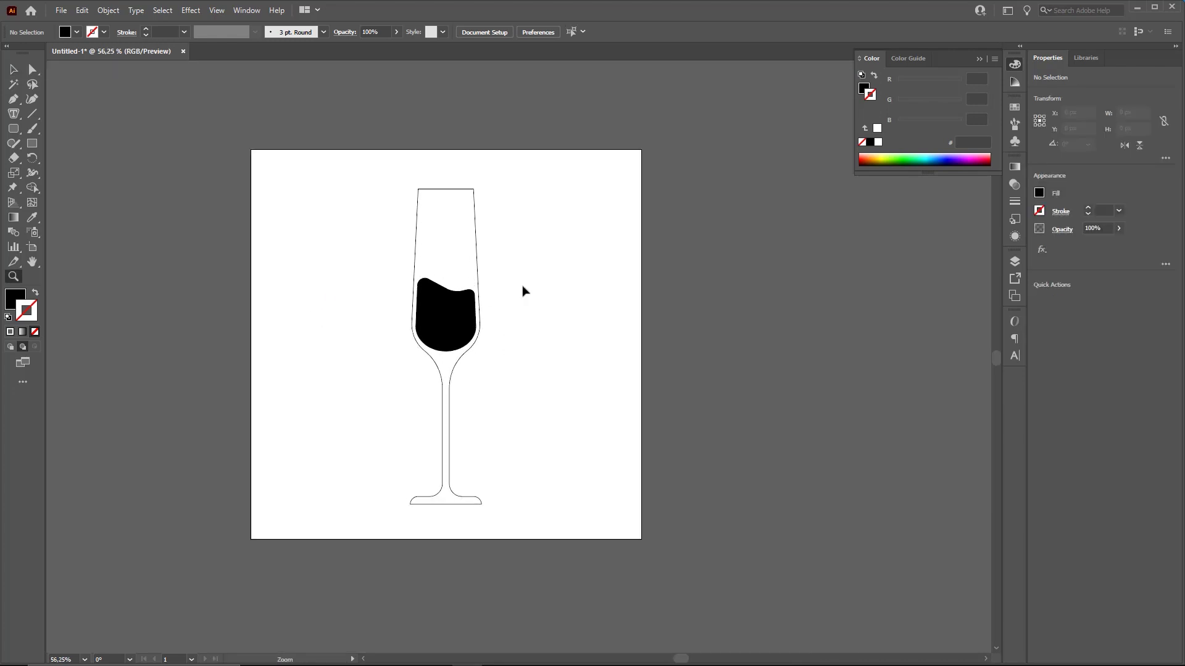
Try moving the glass outline and the liquid shape separately, undoing each move
{"action": "key", "text": "v"}
{"action": "left_click_drag", "start_coordinate": [476, 247], "coordinate": [629, 190]}
{"action": "key", "text": "ctrl+z"}
{"action": "left_click_drag", "start_coordinate": [463, 314], "coordinate": [611, 235]}
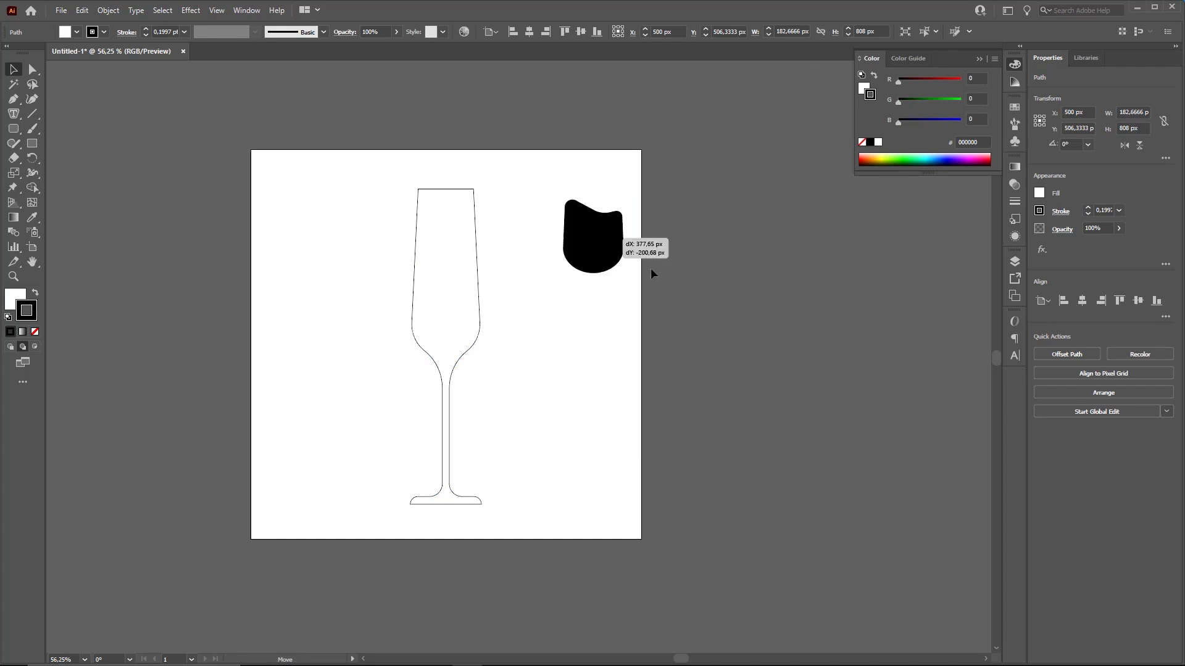
{"action": "key", "text": "ctrl+z"}
{"action": "left_click", "coordinate": [606, 353]}
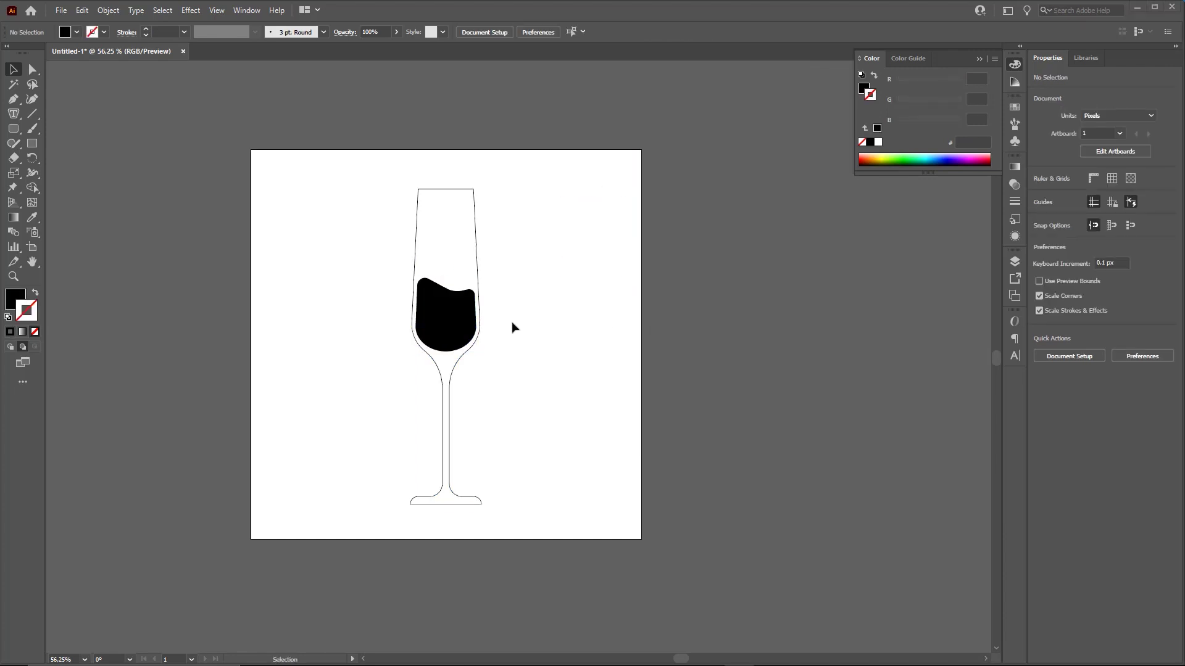
{"action": "left_click_drag", "start_coordinate": [454, 308], "coordinate": [594, 287]}
{"action": "key", "text": "ctrl+z"}
{"action": "left_click_drag", "start_coordinate": [476, 235], "coordinate": [633, 218]}
{"action": "key", "text": "ctrl+z"}
{"action": "left_click", "coordinate": [569, 299]}
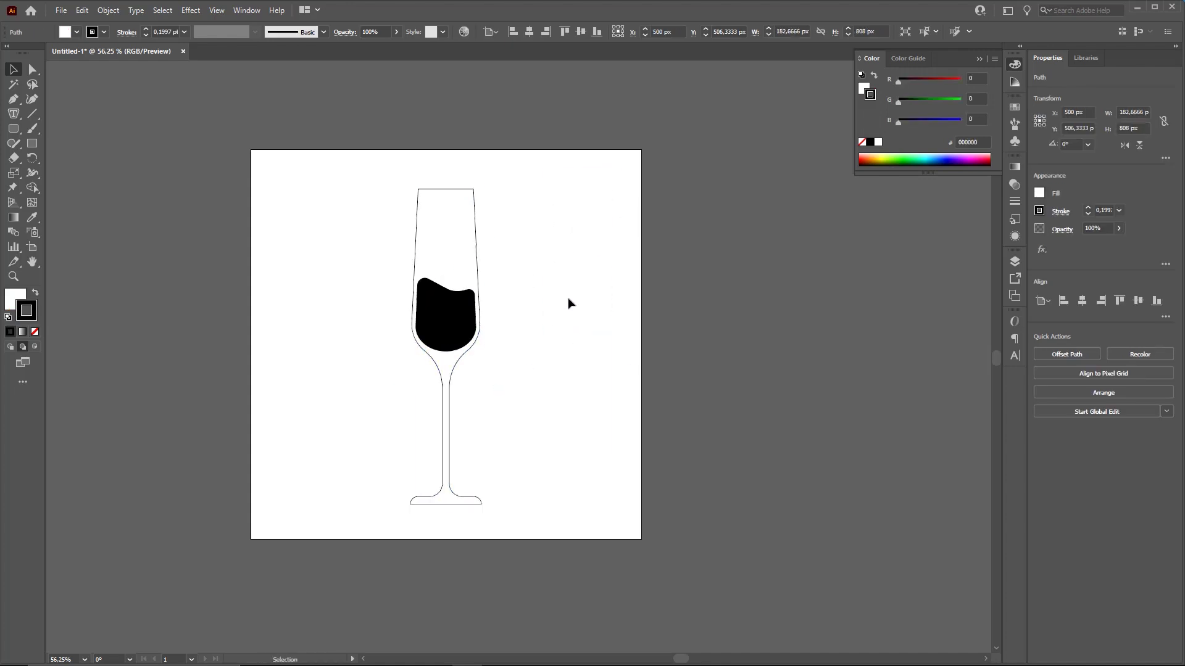
Select the glass outline and the liquid shape, group them and deselect the group
{"action": "left_click_drag", "start_coordinate": [343, 180], "coordinate": [634, 427]}
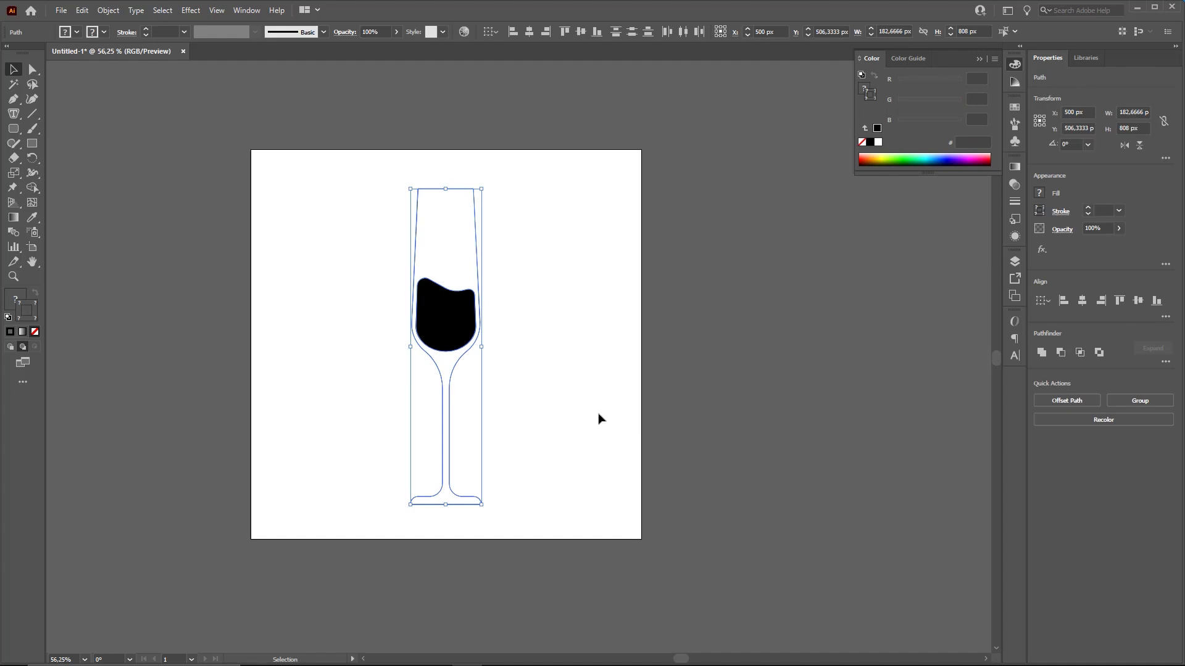
{"action": "left_click", "coordinate": [513, 395]}
{"action": "key", "text": "ctrl+a"}
{"action": "right_click", "coordinate": [444, 308]}
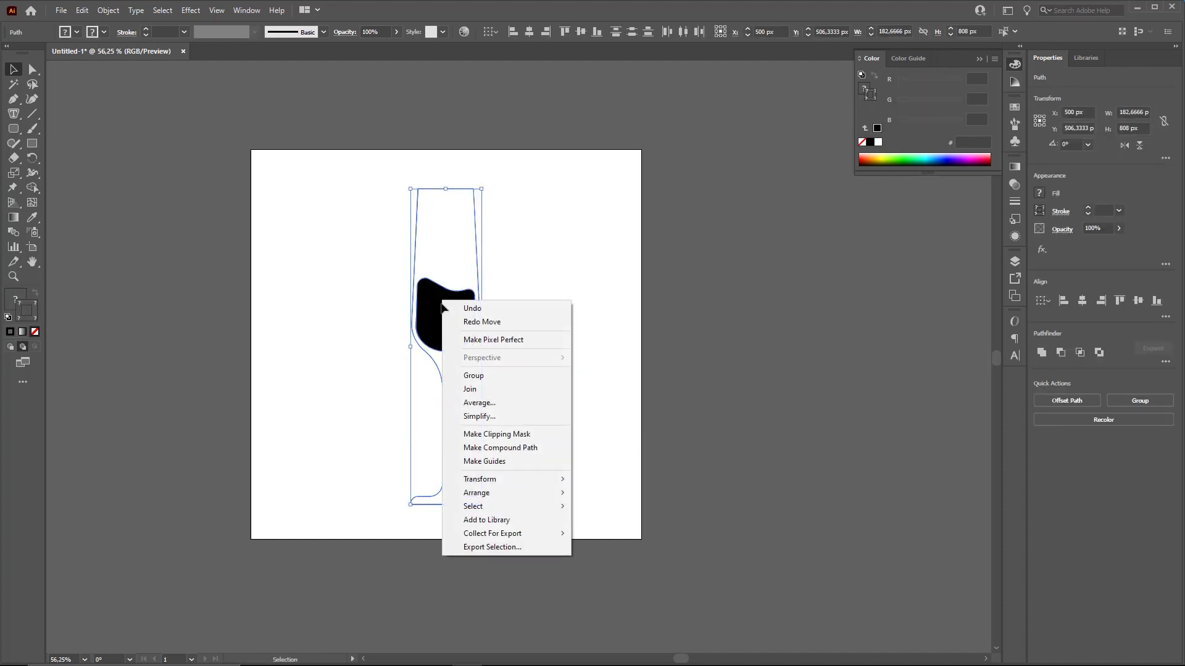
{"action": "left_click", "coordinate": [474, 381]}
{"action": "left_click", "coordinate": [571, 353]}
Try moving the grouped glass away from its place, undo the move and reselect the group
{"action": "left_click_drag", "start_coordinate": [460, 315], "coordinate": [620, 232]}
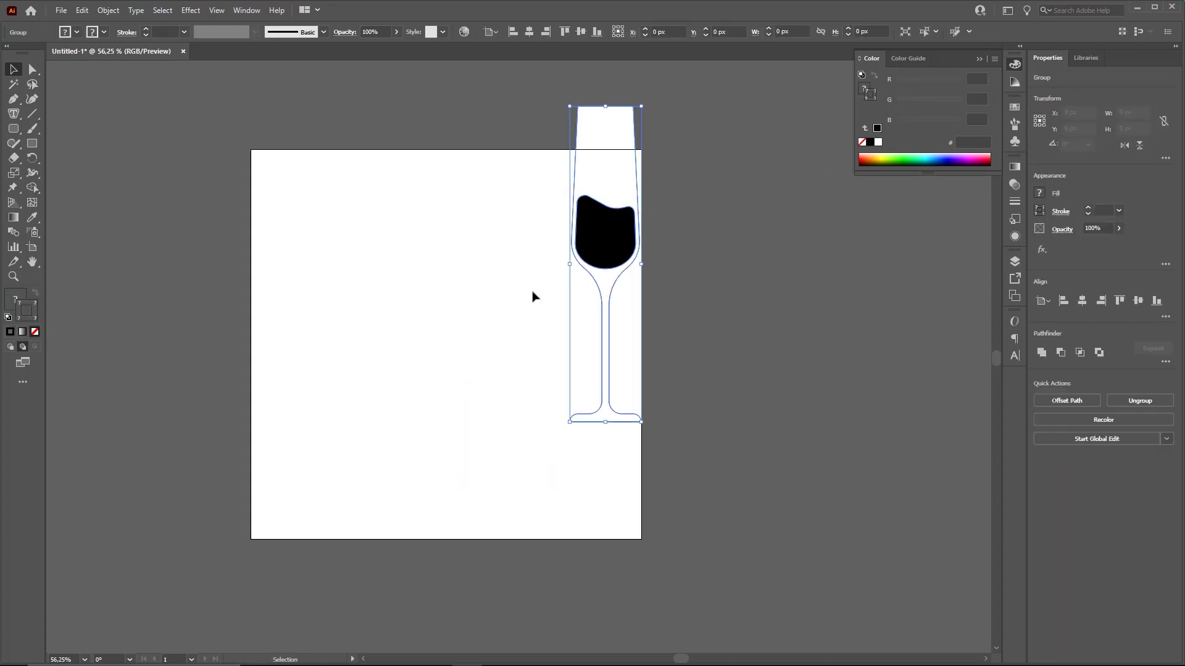
{"action": "key", "text": "ctrl+z"}
{"action": "left_click", "coordinate": [385, 313]}
{"action": "key", "text": "ctrl+a"}
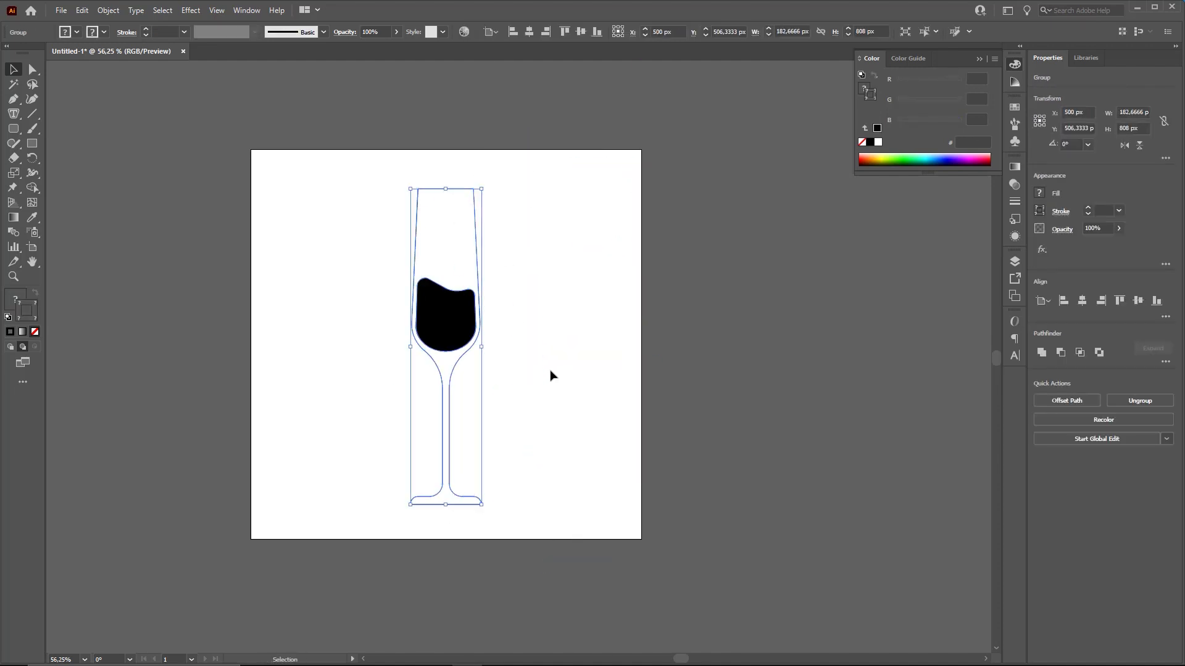
Scale the grouped glass down proportionally to about 144 × 636 px
{"action": "left_click", "coordinate": [570, 382]}
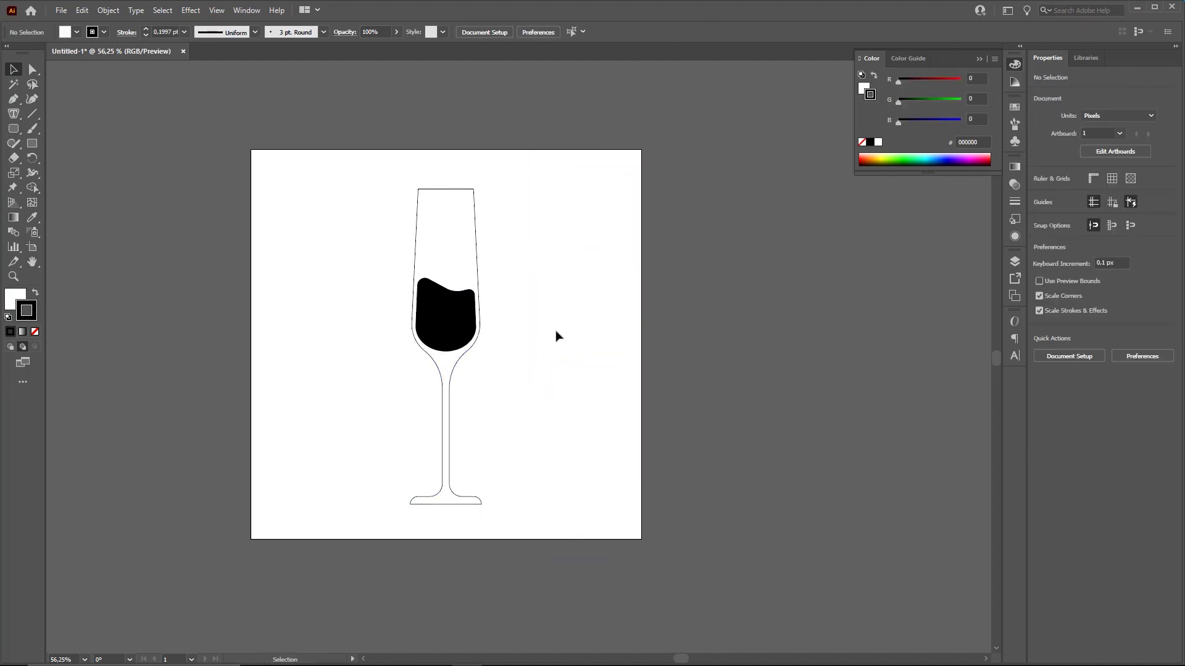
{"action": "left_click", "coordinate": [465, 313]}
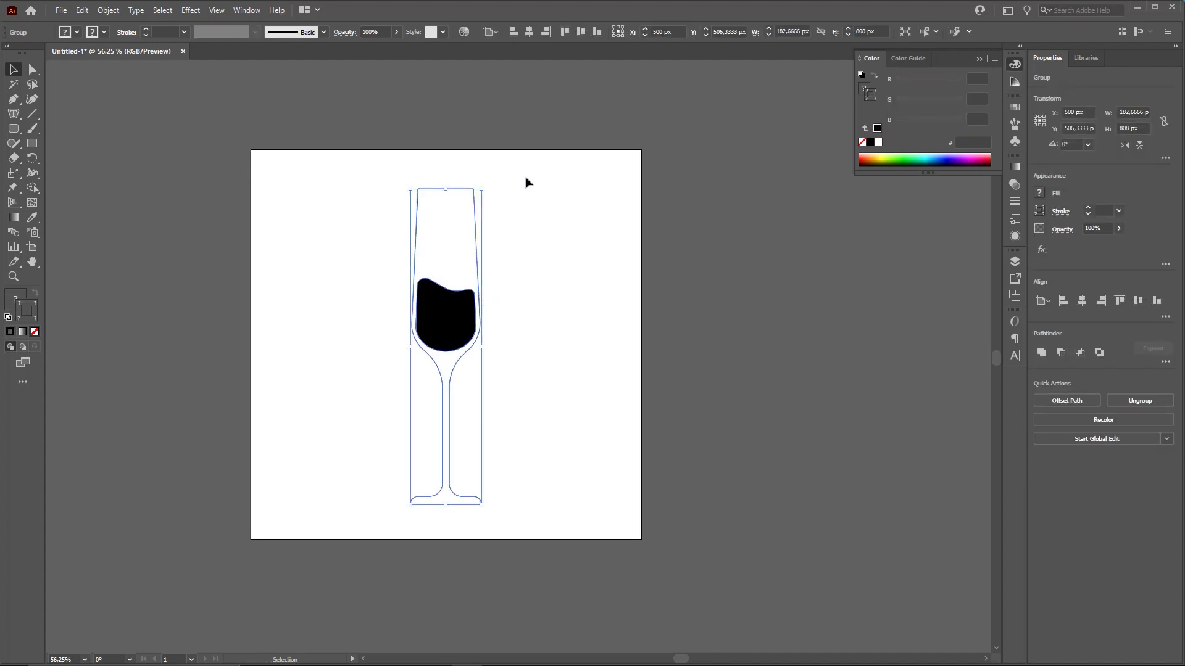
{"action": "key", "text": "ctrl"}
{"action": "left_click_drag", "start_coordinate": [480, 191], "coordinate": [480, 256]}
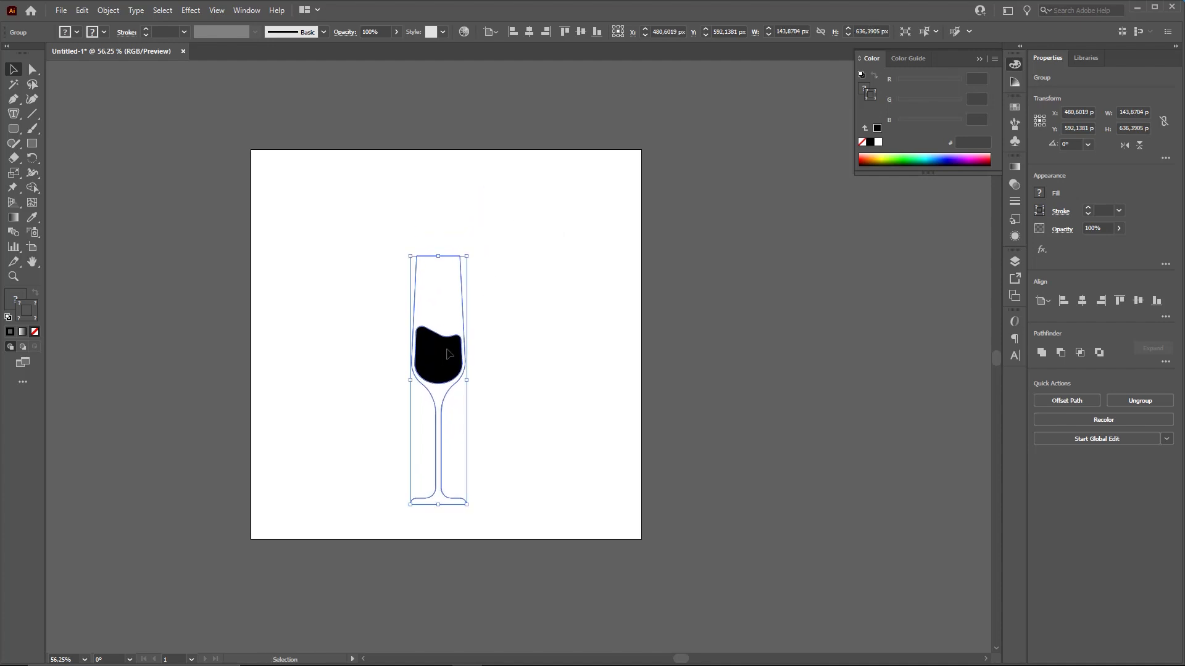
Move the glass slightly right of the artboard's centre, tilt it about 5.4° counterclockwise and deselect it
{"action": "left_click_drag", "start_coordinate": [447, 353], "coordinate": [490, 327]}
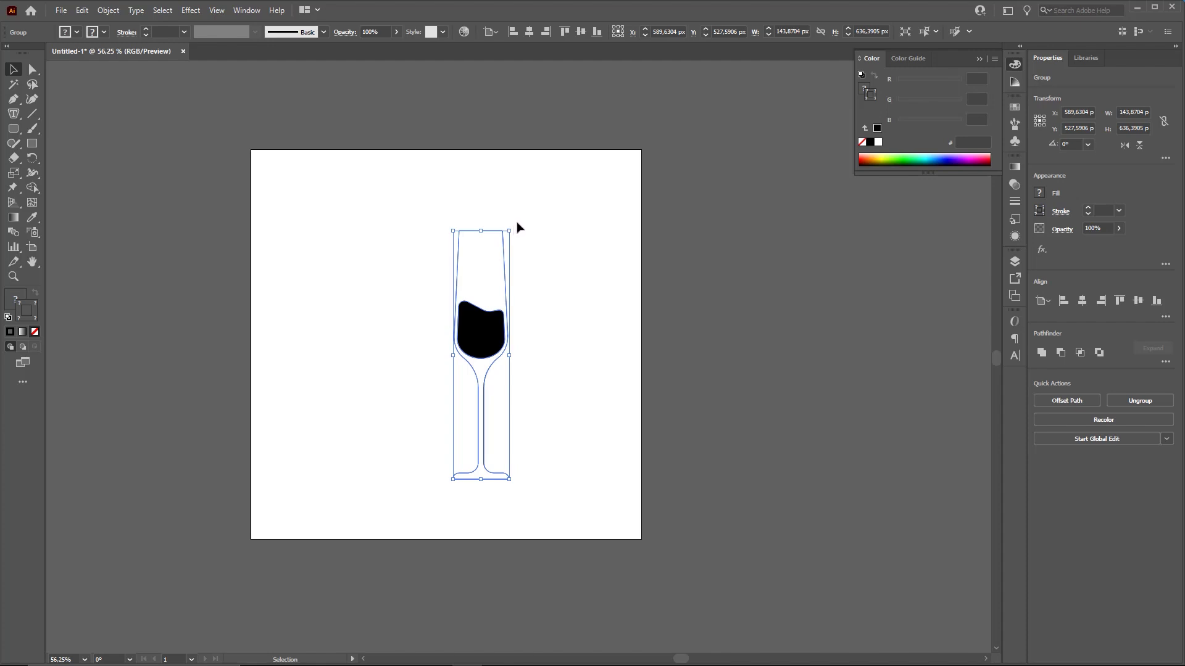
{"action": "left_click_drag", "start_coordinate": [517, 228], "coordinate": [506, 225]}
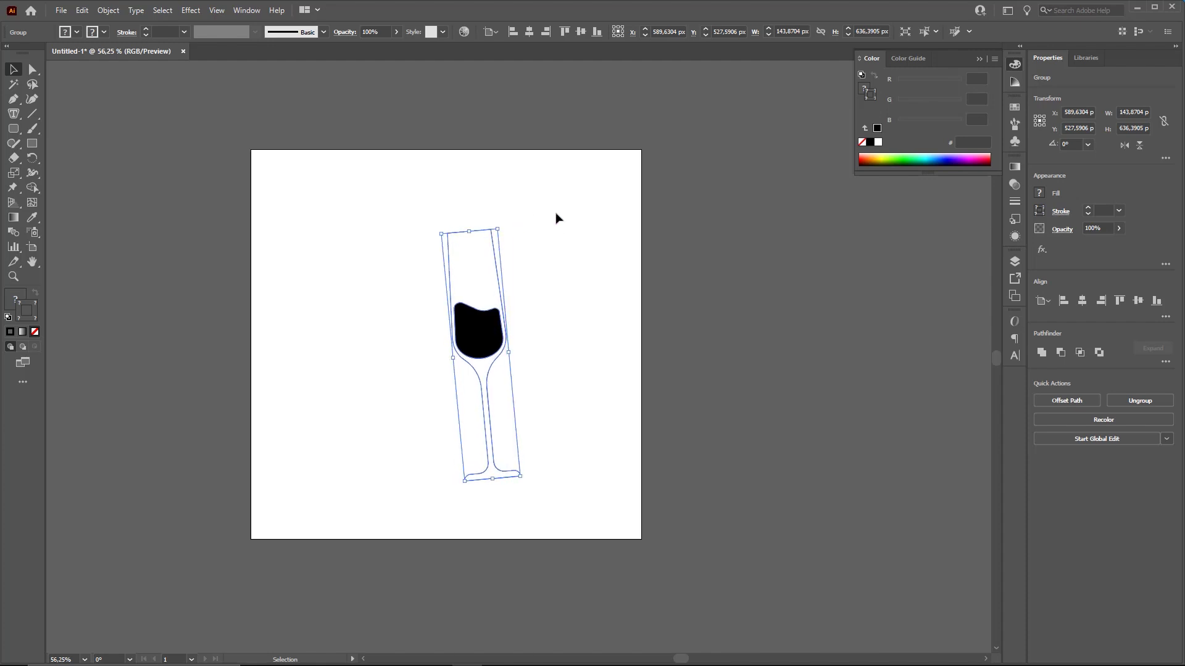
{"action": "left_click", "coordinate": [608, 249]}
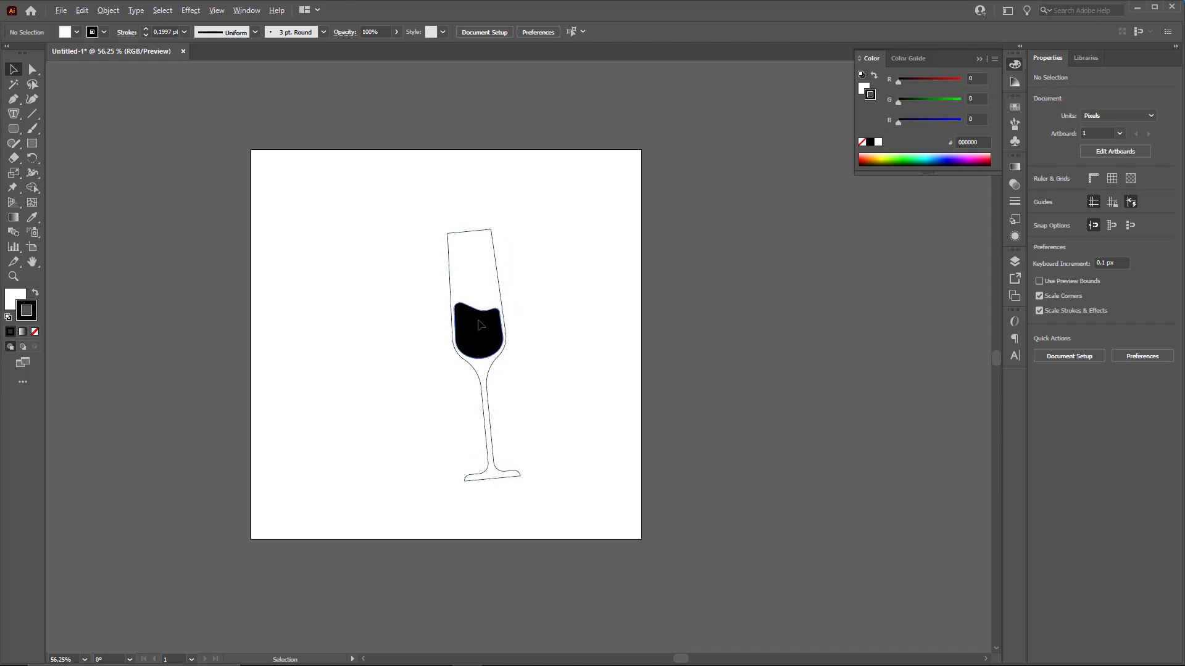
Try dragging the tilted glass and a copy of it to the left, undoing each attempt
{"action": "left_click_drag", "start_coordinate": [483, 332], "coordinate": [404, 328]}
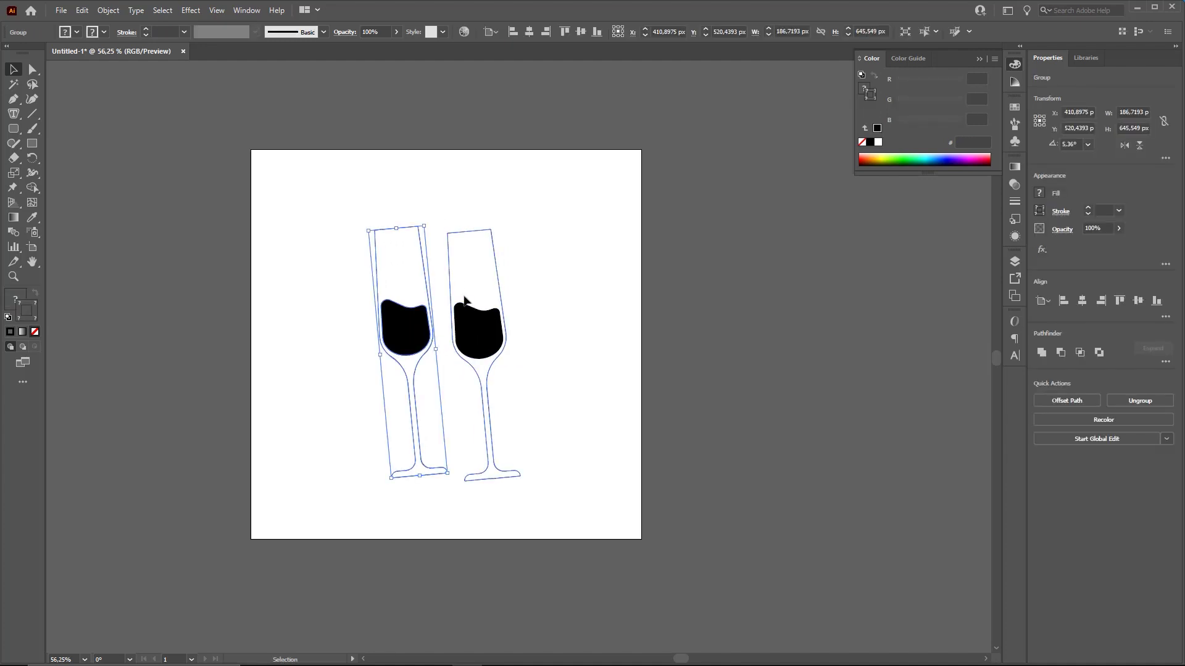
{"action": "key", "text": "ctrl+z"}
{"action": "left_click_drag", "start_coordinate": [494, 329], "coordinate": [368, 258]}
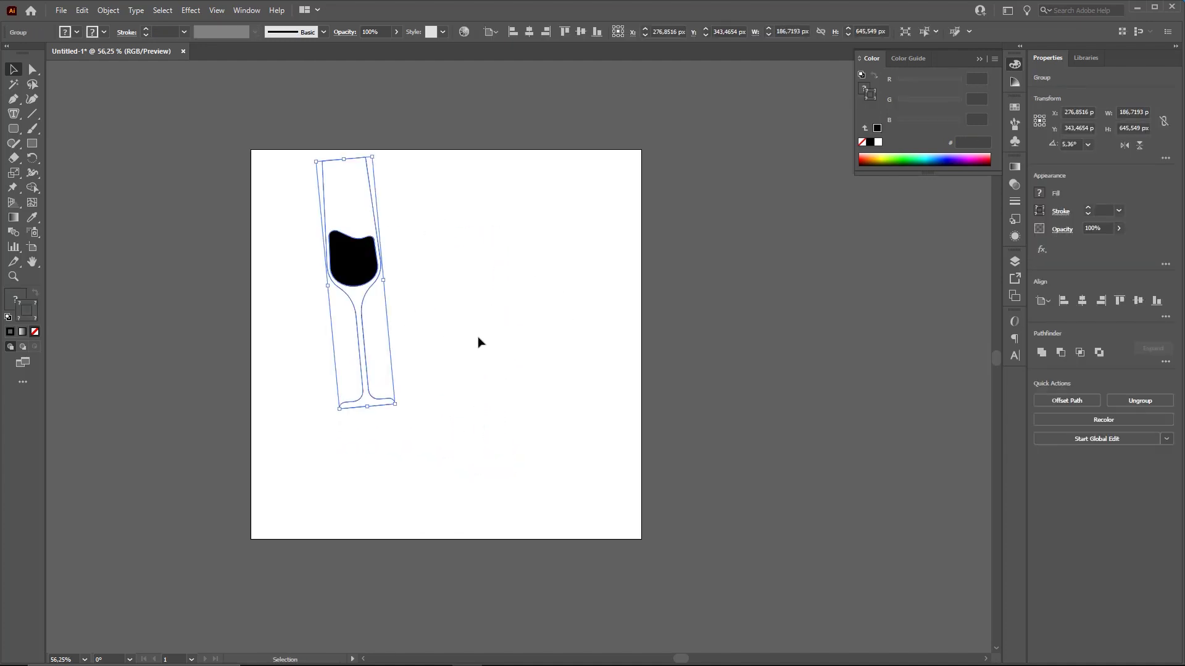
{"action": "key", "text": "ctrl+z"}
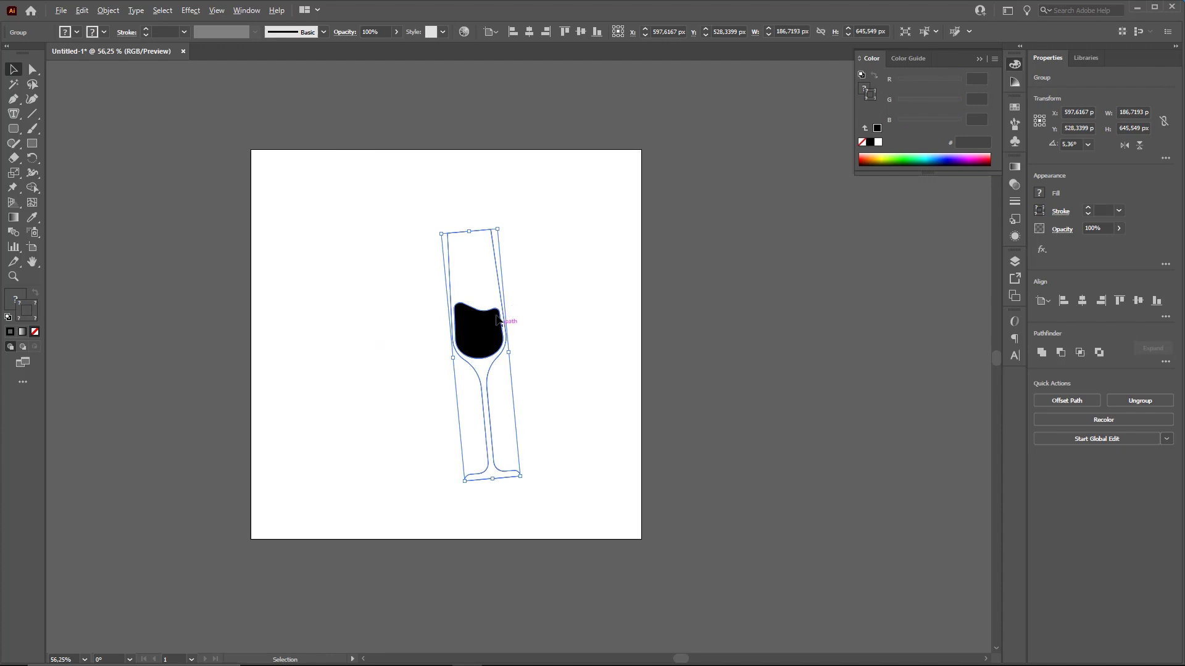
Duplicate the tilted glass to its left, tilt the copy the opposite way and position the two rims almost touching
{"action": "left_click_drag", "start_coordinate": [498, 319], "coordinate": [439, 309]}
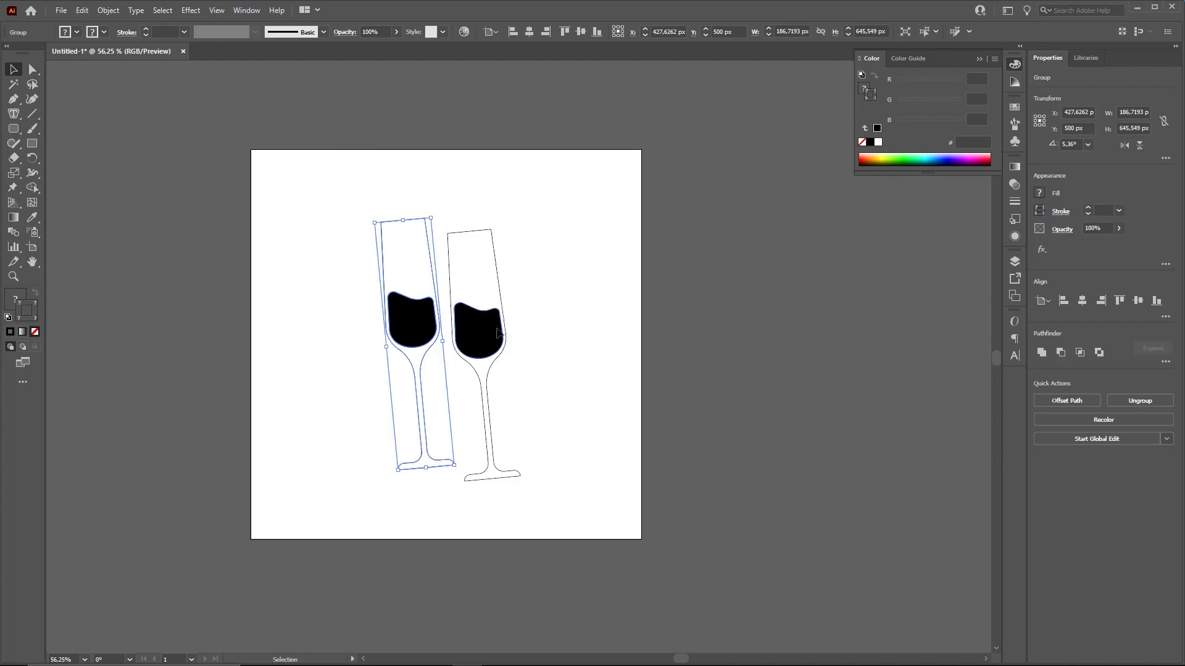
{"action": "left_click_drag", "start_coordinate": [434, 218], "coordinate": [464, 225]}
{"action": "left_click_drag", "start_coordinate": [431, 282], "coordinate": [424, 277]}
{"action": "left_click", "coordinate": [588, 200]}
{"action": "left_click_drag", "start_coordinate": [566, 241], "coordinate": [317, 335]}
{"action": "left_click_drag", "start_coordinate": [499, 318], "coordinate": [499, 315]}
{"action": "left_click", "coordinate": [590, 289]}
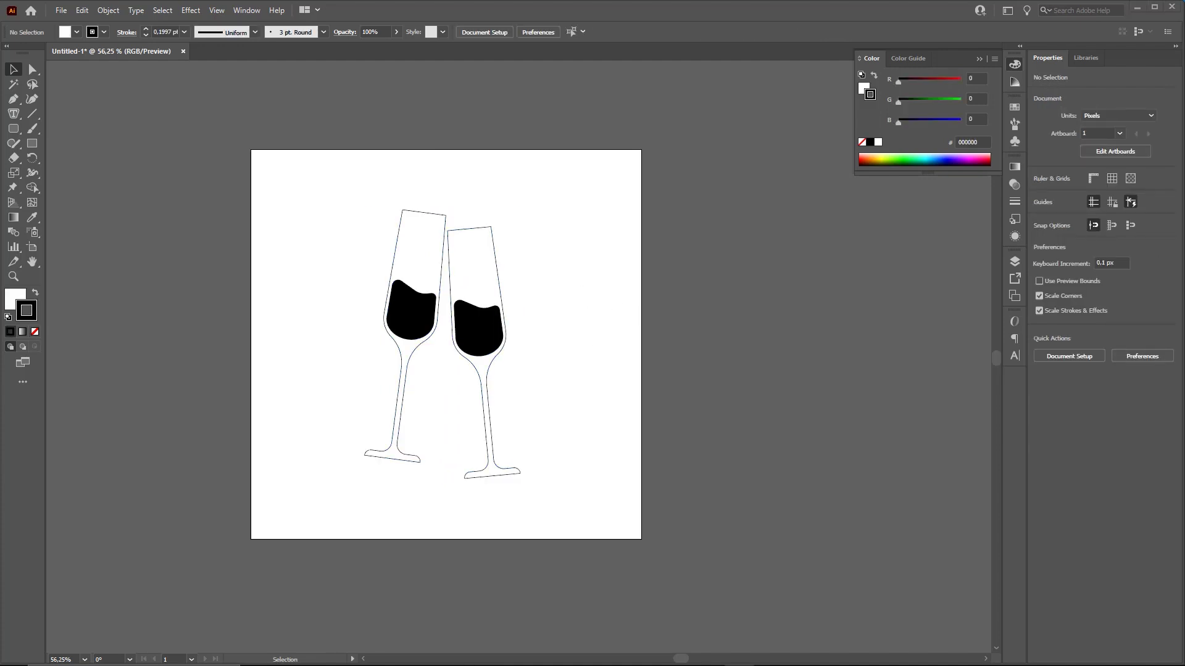
Zoom in on the rims of the two glasses
{"action": "key", "text": "z"}
{"action": "left_click_drag", "start_coordinate": [453, 231], "coordinate": [608, 395]}
{"action": "left_click_drag", "start_coordinate": [511, 250], "coordinate": [520, 342]}
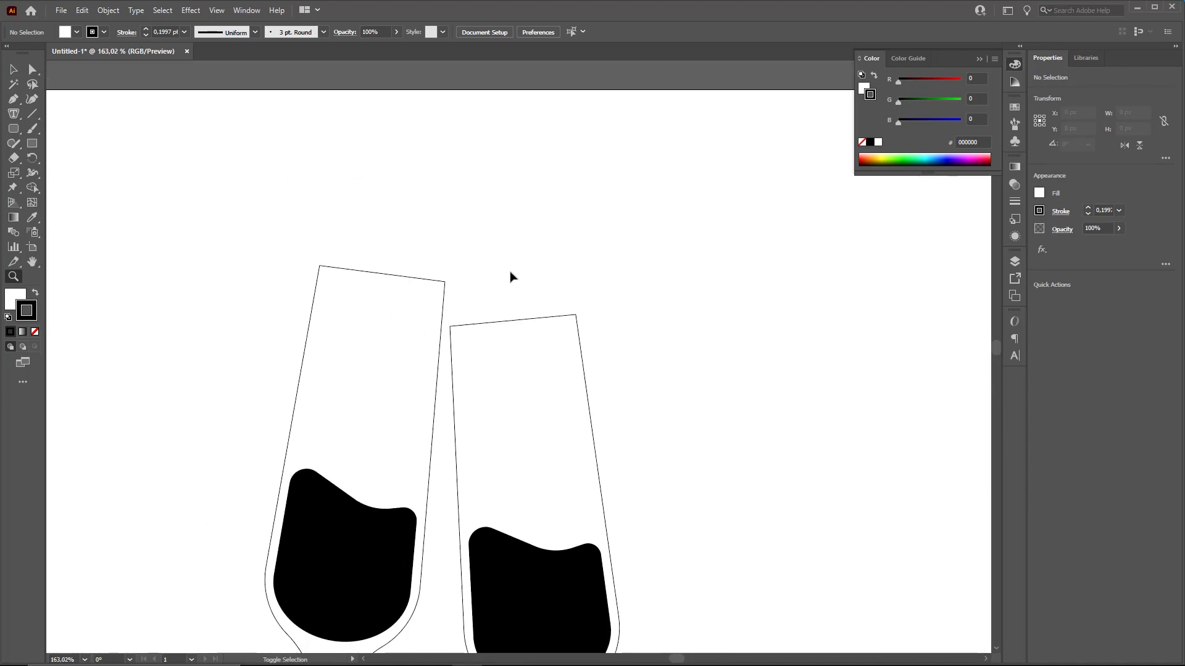
{"action": "mouse_move", "coordinate": [457, 274]}
{"action": "left_mouse_down"}
{"action": "mouse_move", "coordinate": [422, 280]}
{"action": "mouse_move", "coordinate": [496, 285]}
{"action": "mouse_move", "coordinate": [460, 288]}
{"action": "left_mouse_up"}
{"action": "left_click_drag", "start_coordinate": [432, 228], "coordinate": [448, 236]}
{"action": "left_click_drag", "start_coordinate": [494, 235], "coordinate": [505, 244]}
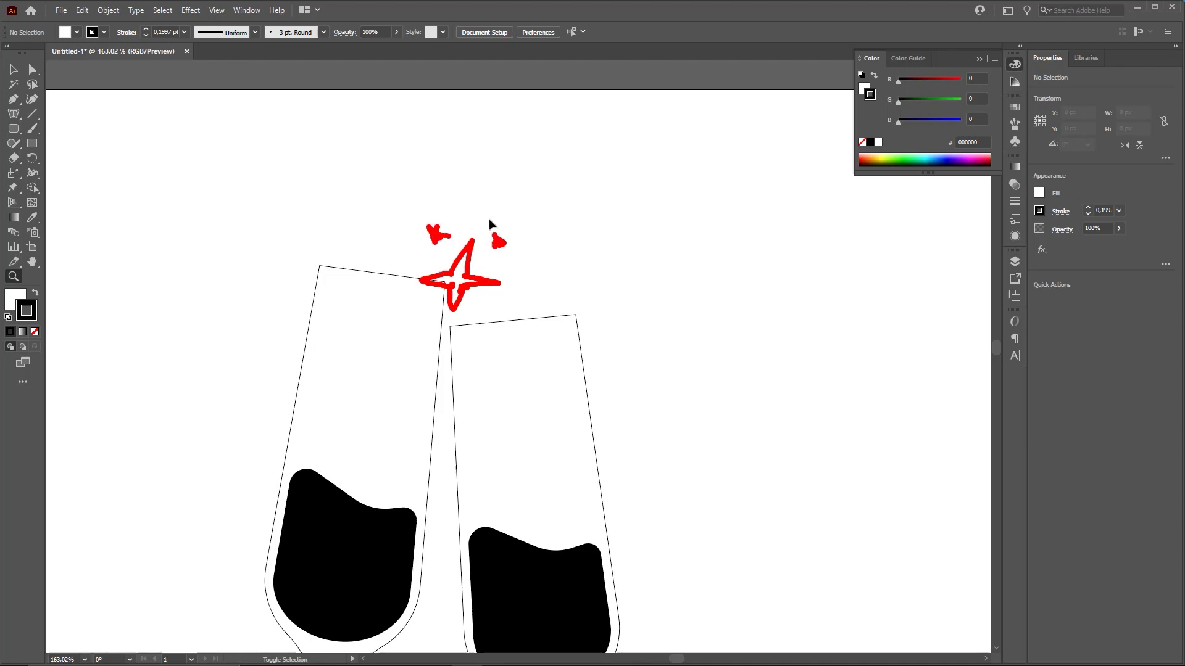
{"action": "left_click_drag", "start_coordinate": [472, 202], "coordinate": [479, 208]}
{"action": "key", "text": "ctrl+z"}
{"action": "key", "text": "ctrl+z"}
{"action": "key", "text": "ctrl+z"}
{"action": "key", "text": "ctrl+z"}
{"action": "key", "text": "ctrl+z"}
{"action": "key", "text": "ctrl+z"}
{"action": "key", "text": "ctrl+z"}
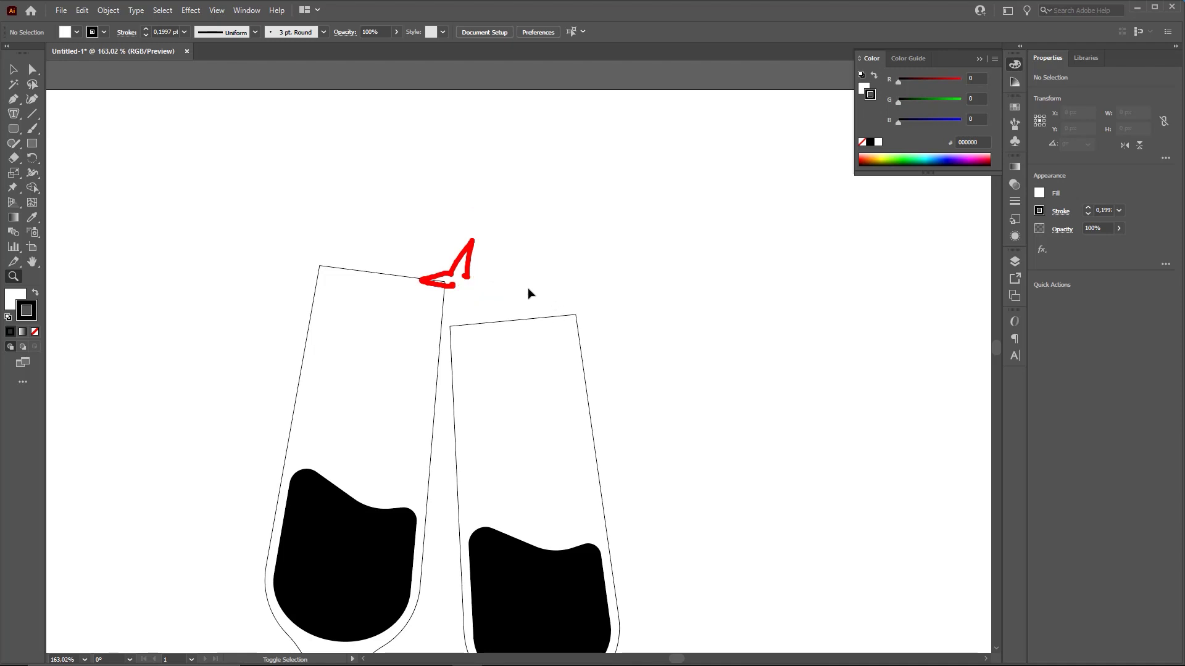
{"action": "key", "text": "ctrl+z"}
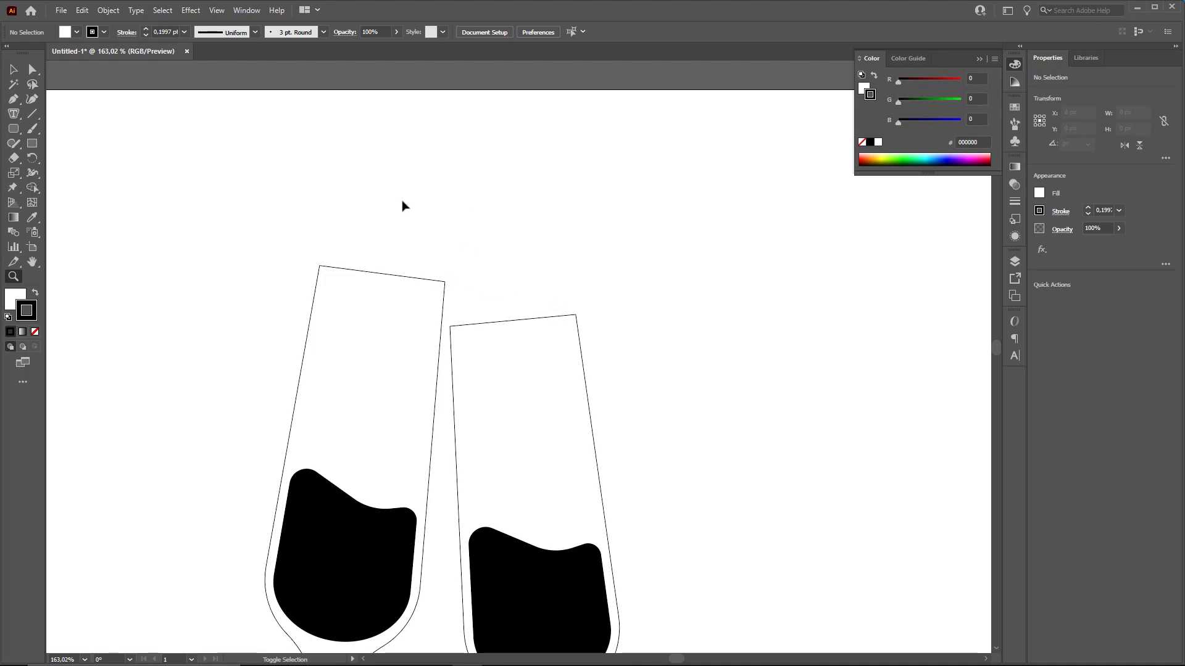
{"action": "mouse_move", "coordinate": [479, 225]}
{"action": "left_mouse_down"}
{"action": "mouse_move", "coordinate": [164, 159]}
{"action": "mouse_move", "coordinate": [95, 124]}
{"action": "mouse_move", "coordinate": [19, 129]}
{"action": "left_mouse_up"}
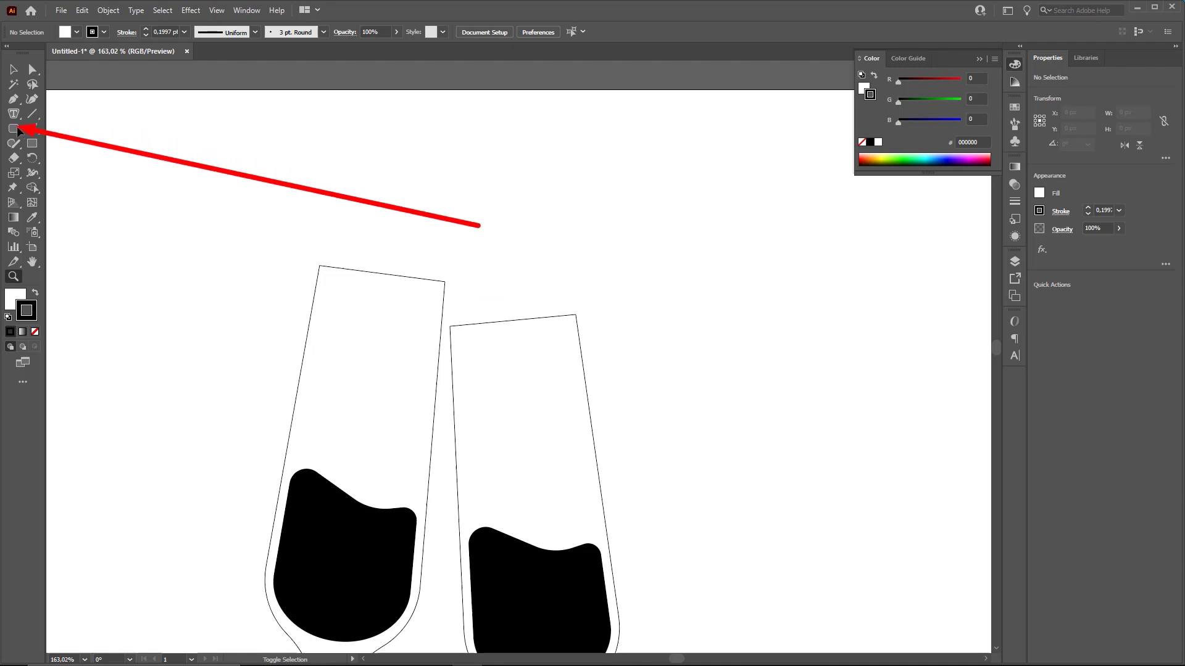
Try drawing a five-pointed star about 76 × 74 px above the glasses and delete it
{"action": "left_click", "coordinate": [13, 129]}
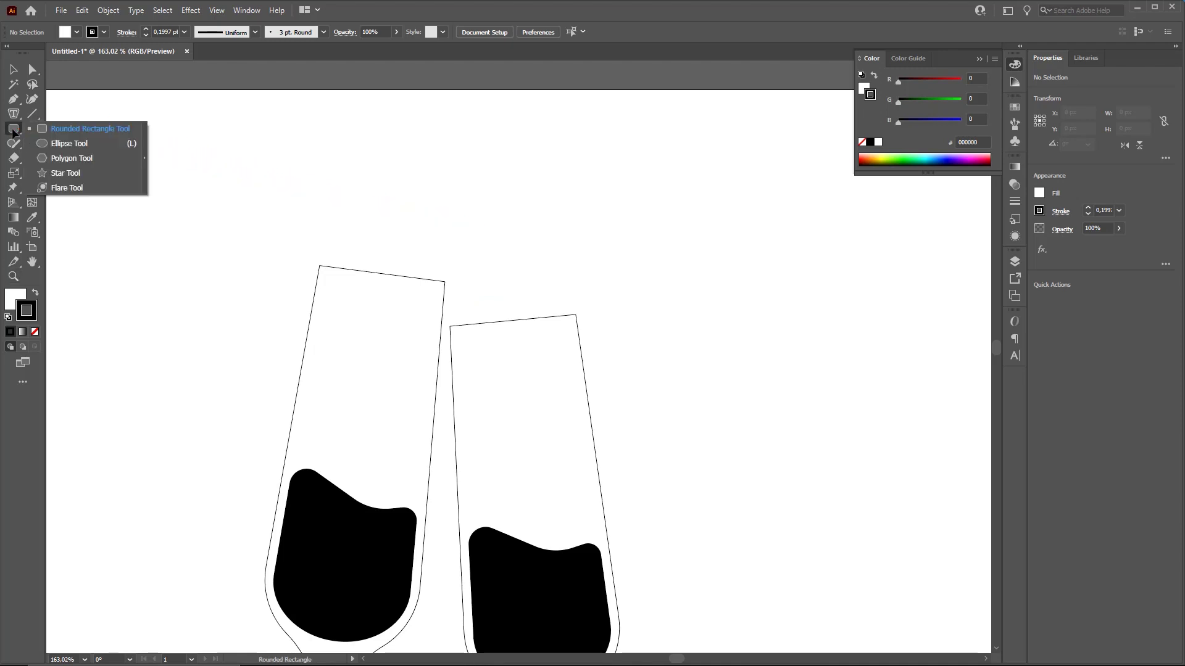
{"action": "left_click", "coordinate": [64, 173]}
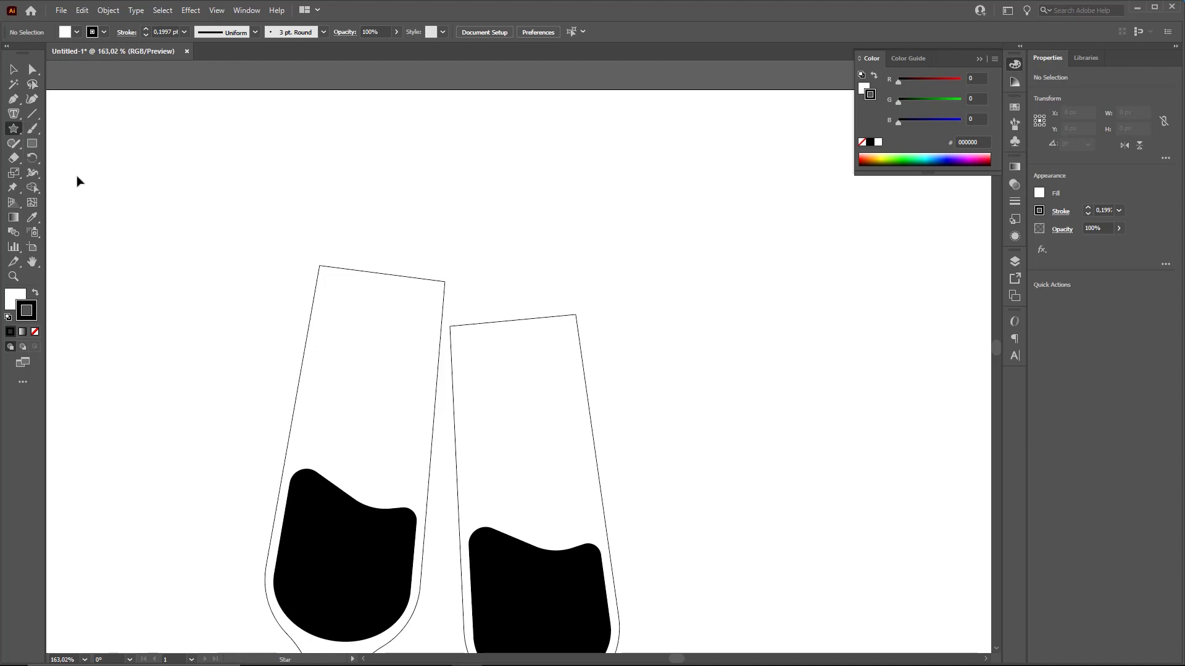
{"action": "left_click_drag", "start_coordinate": [487, 198], "coordinate": [543, 239]}
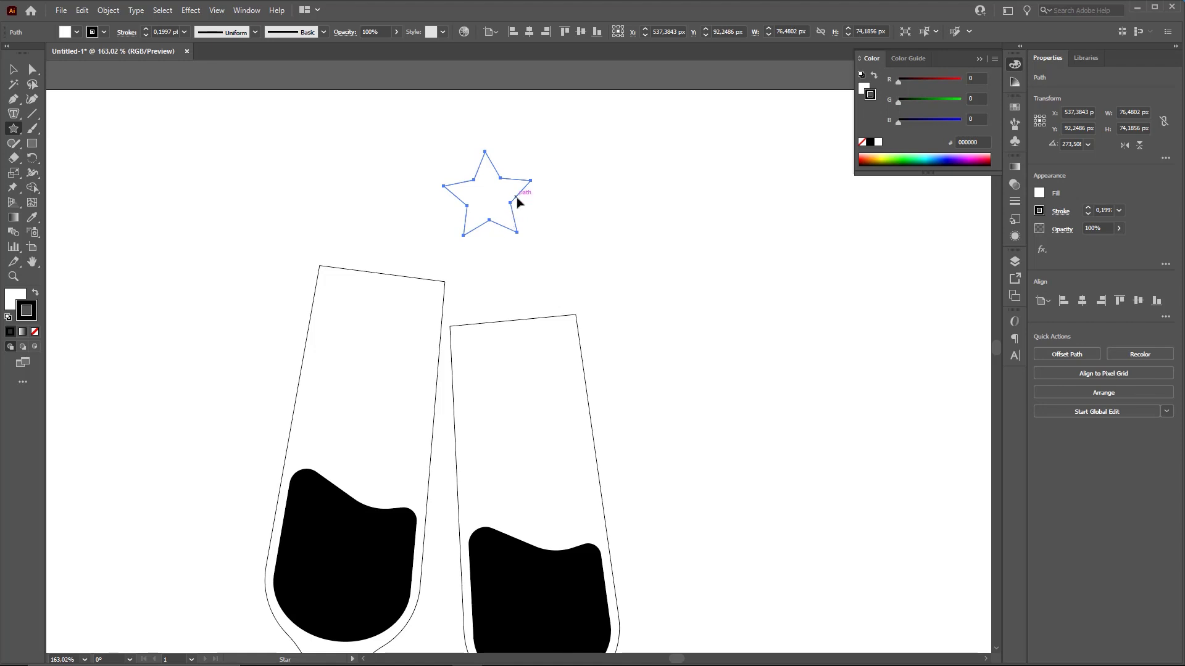
{"action": "key", "text": "v"}
{"action": "key", "text": "Delete"}
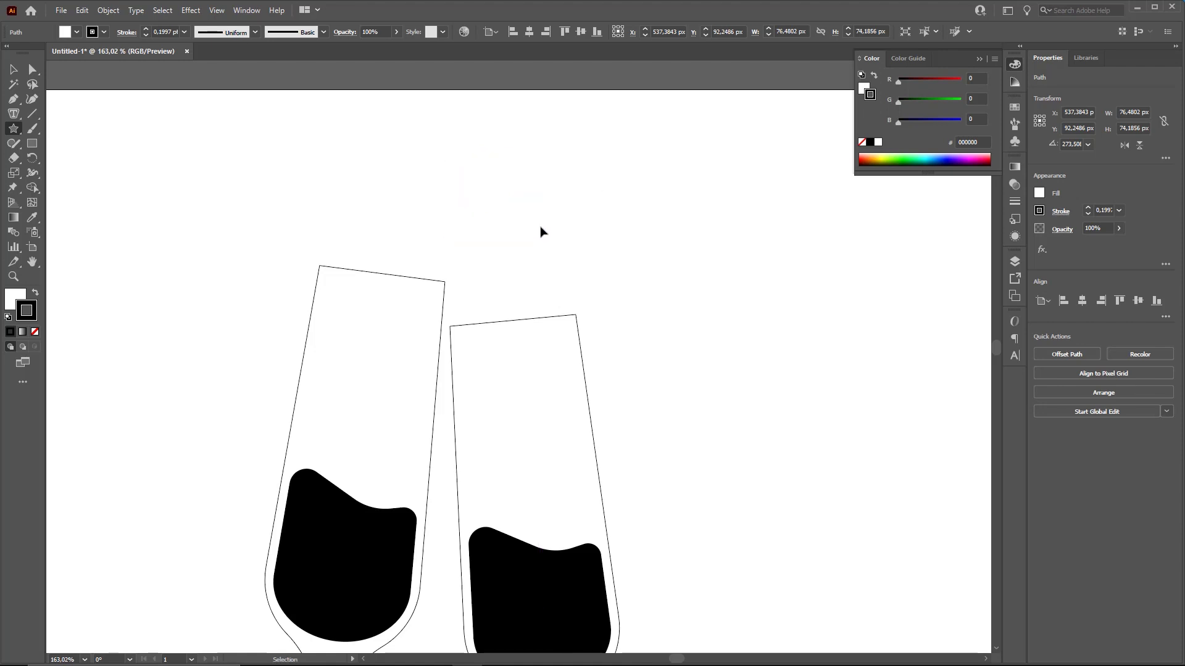
{"action": "scroll", "coordinate": [546, 216], "scroll_direction": "down", "scroll_amount": 1}
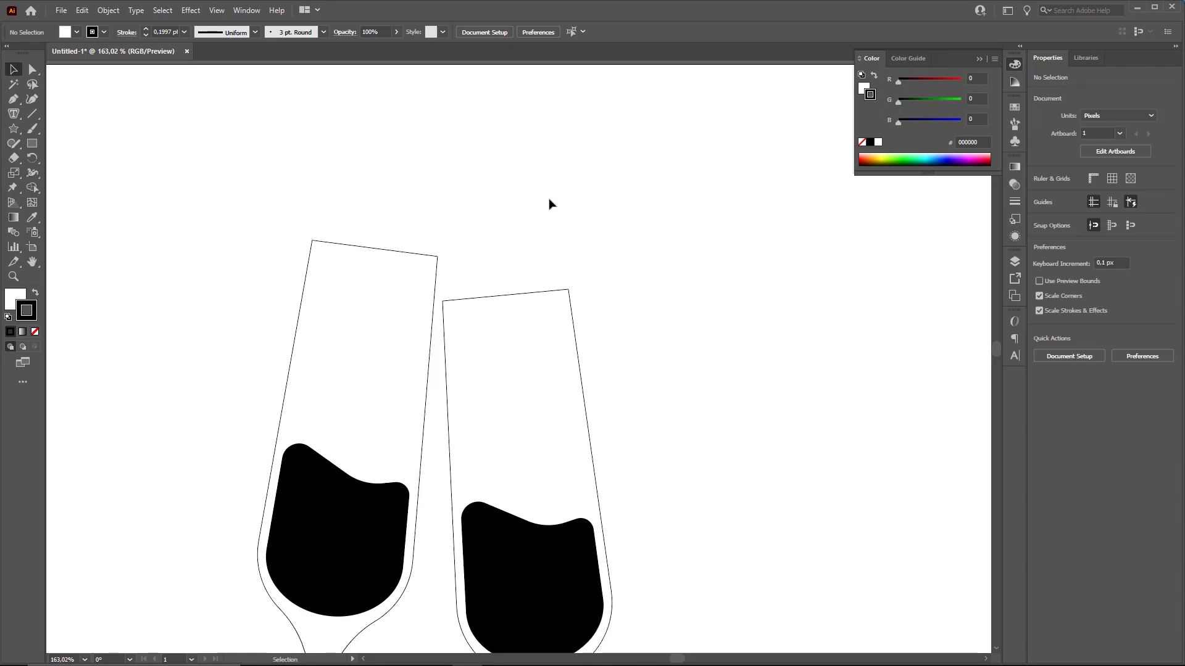
Directly select only the liquid shape in the left glass to load its black fill and None stroke for new shapes
{"action": "left_click", "coordinate": [532, 548]}
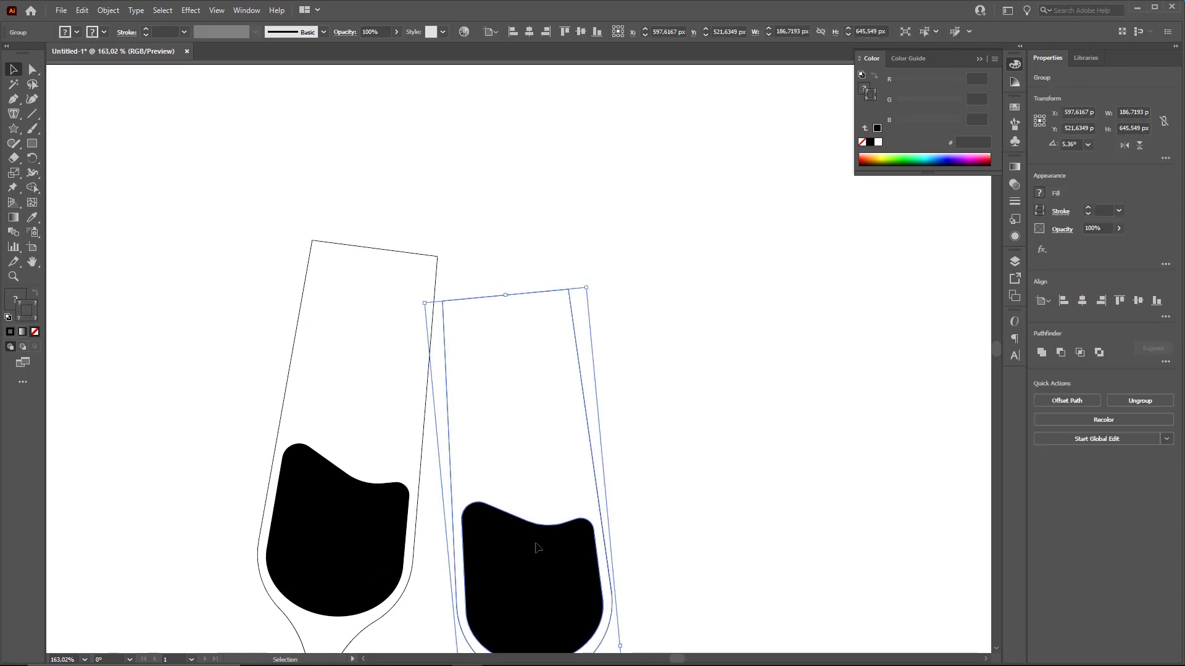
{"action": "left_click", "coordinate": [742, 464]}
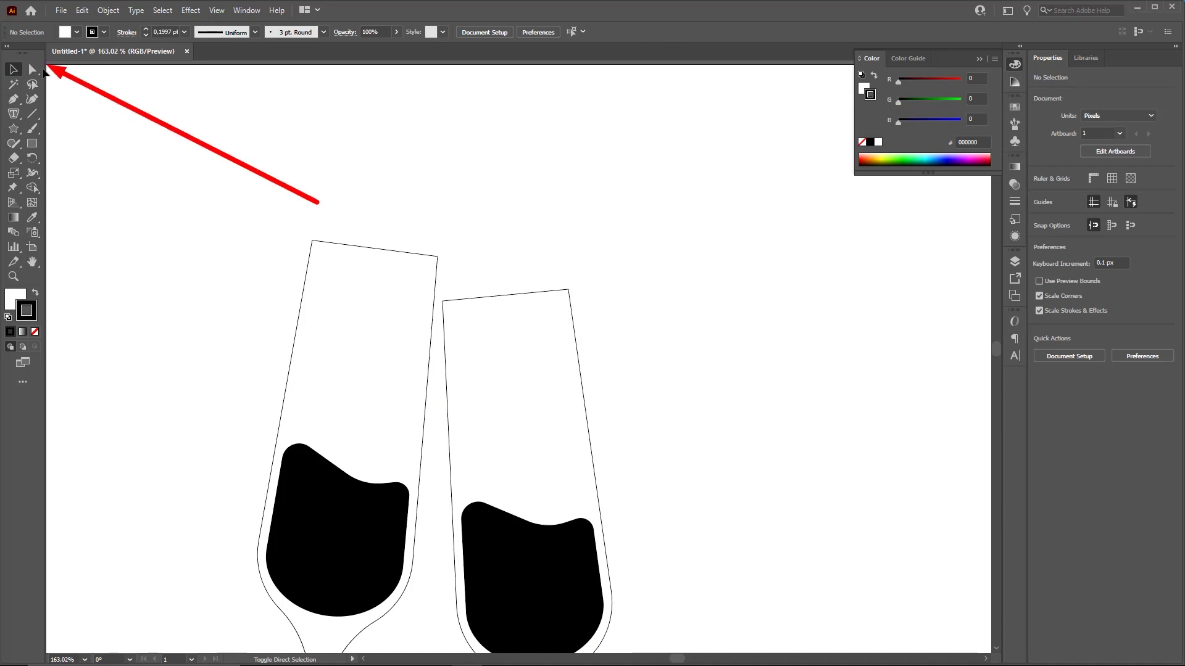
{"action": "key", "text": "a"}
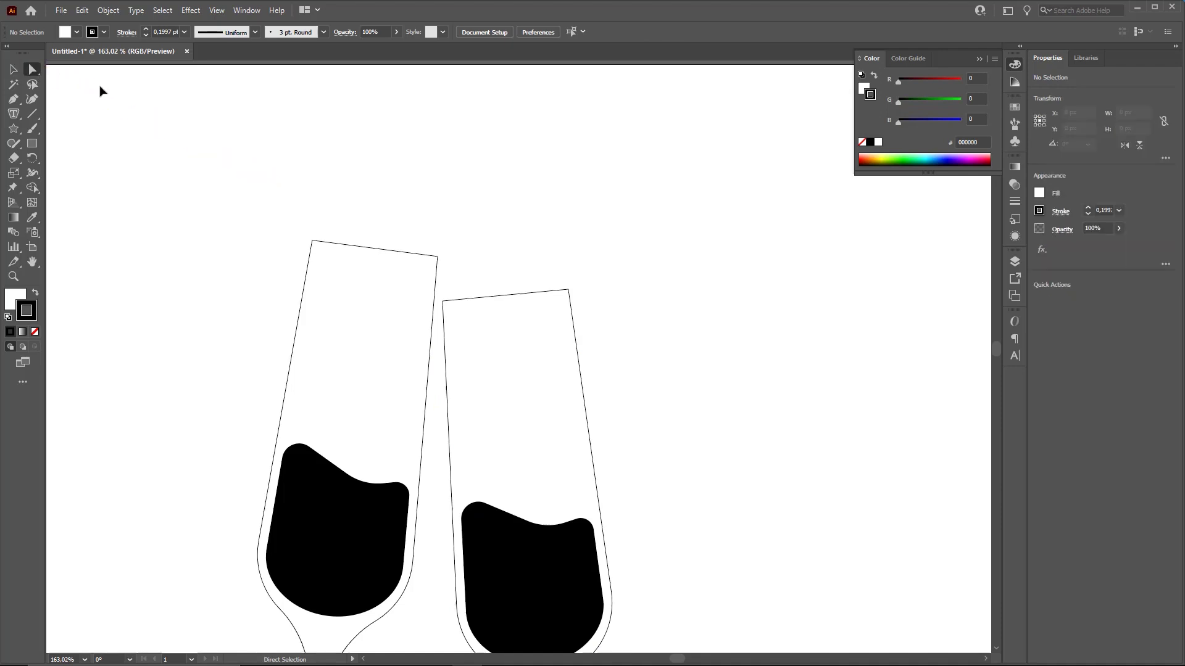
{"action": "left_click", "coordinate": [321, 497]}
{"action": "key", "text": "ctrl"}
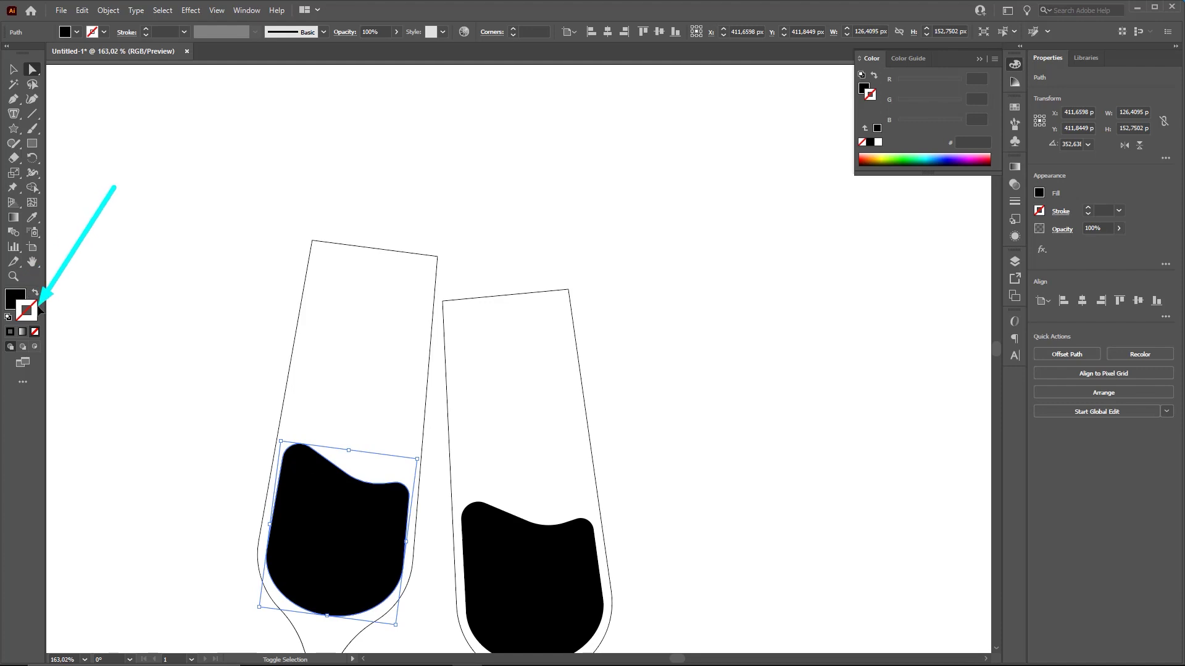
Draw a black four-pointed star with long narrow points, about 363 × 363 px, above the glass rims with the Star tool
{"action": "left_click", "coordinate": [14, 129]}
{"action": "left_click_drag", "start_coordinate": [467, 172], "coordinate": [500, 238]}
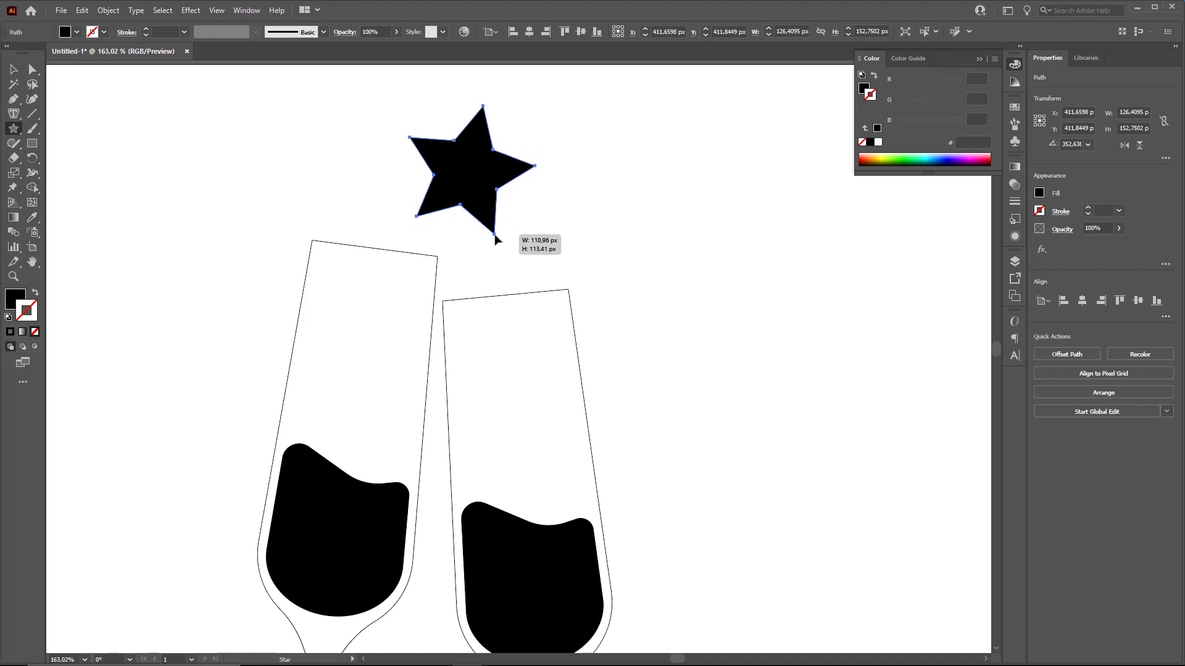
{"action": "left_click_drag", "start_coordinate": [494, 237], "coordinate": [494, 241]}
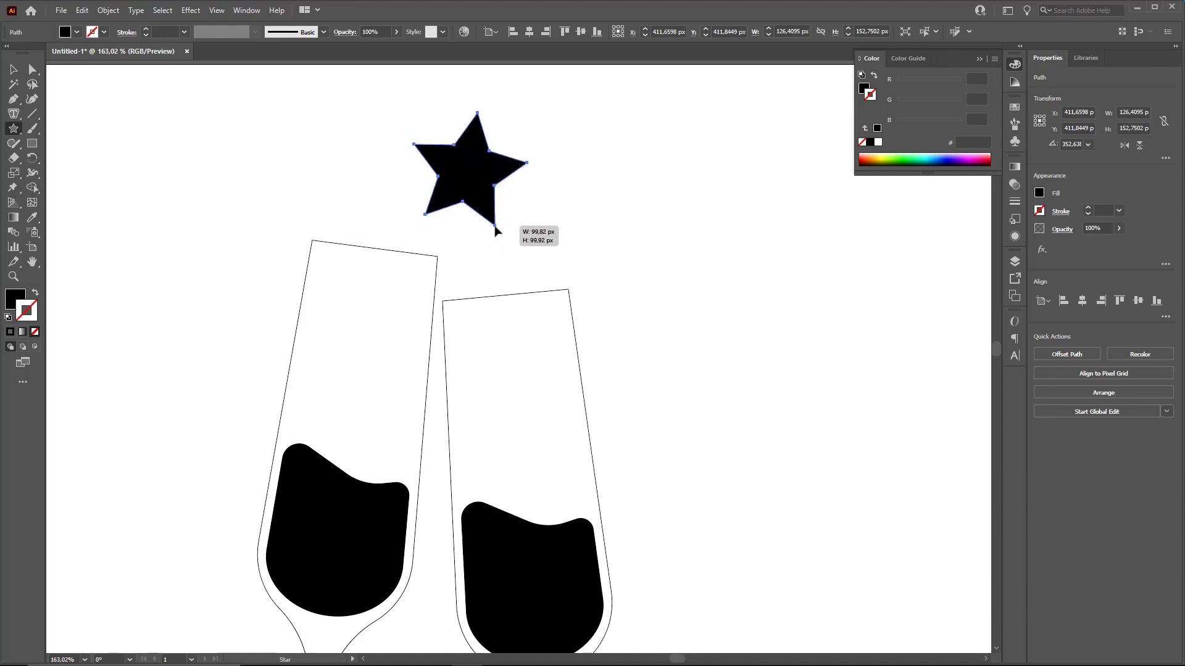
{"action": "left_click_drag", "start_coordinate": [498, 230], "coordinate": [519, 248]}
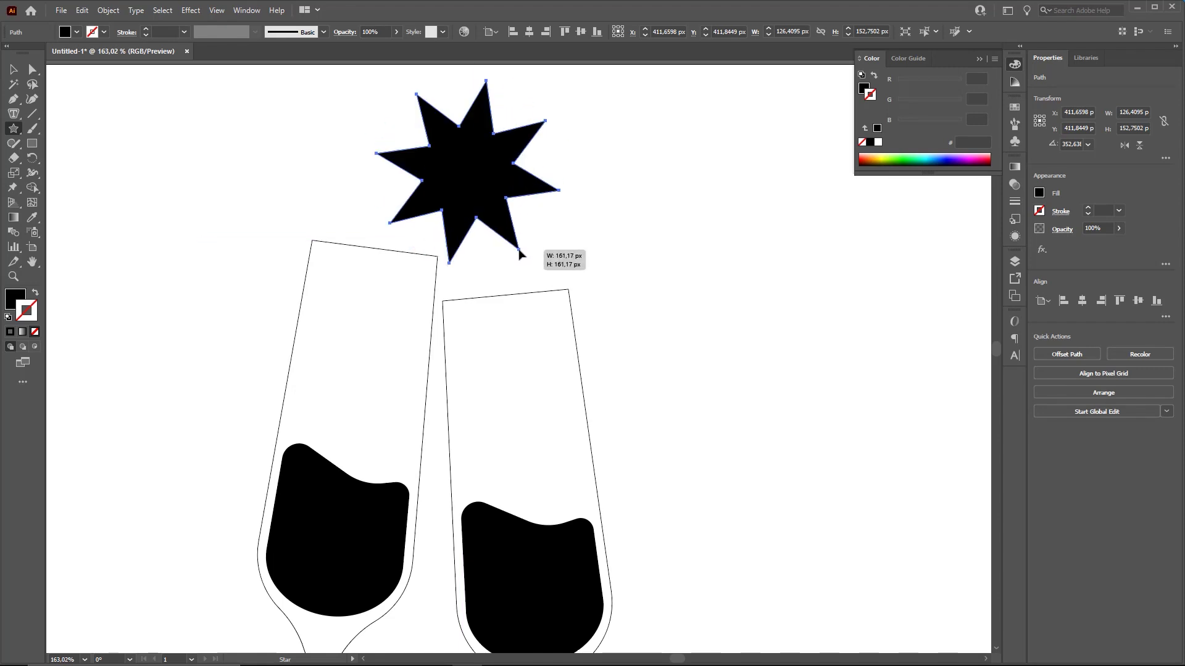
{"action": "left_click_drag", "start_coordinate": [517, 254], "coordinate": [488, 266]}
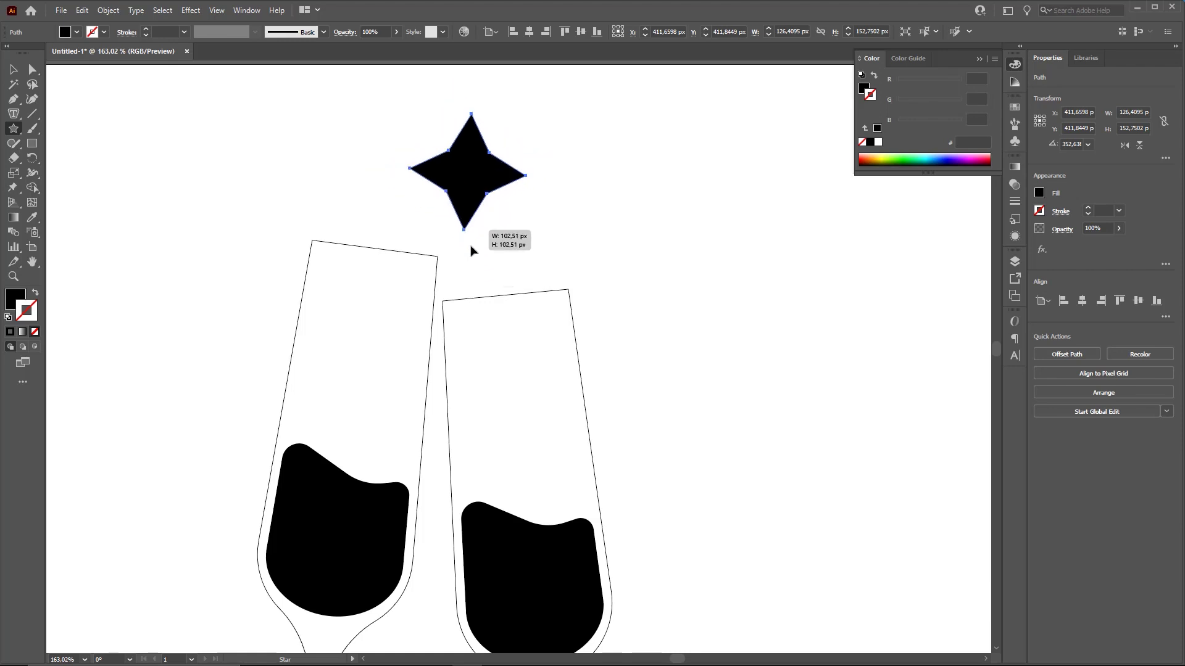
{"action": "left_click_drag", "start_coordinate": [484, 267], "coordinate": [471, 272]}
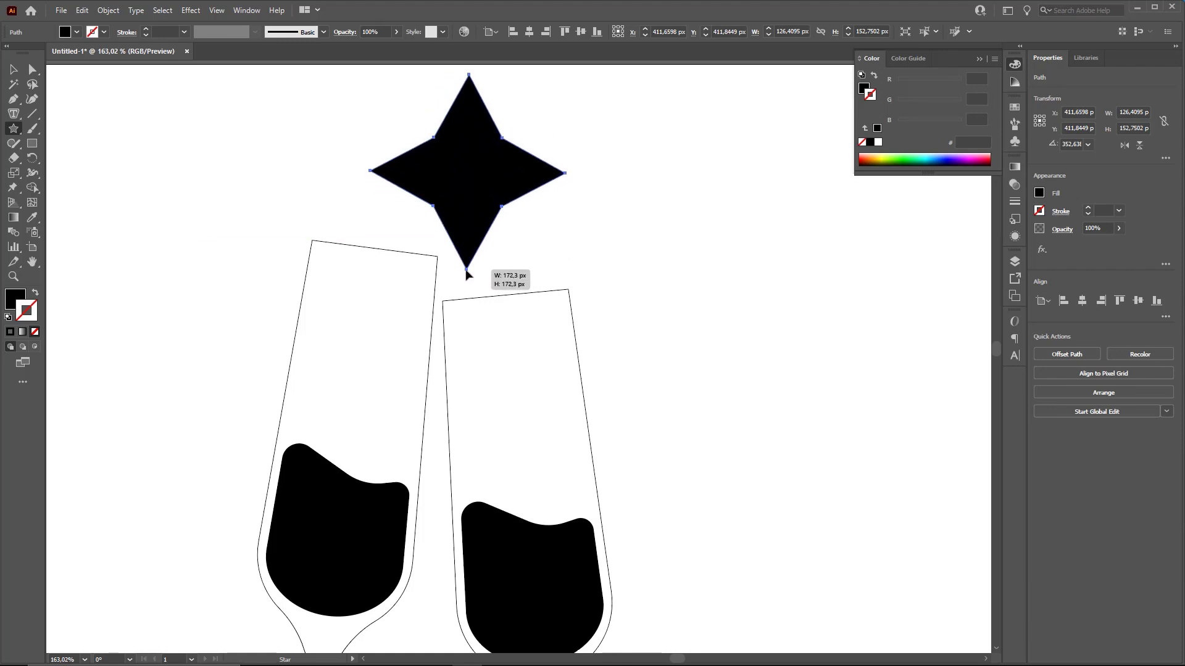
{"action": "left_click_drag", "start_coordinate": [464, 285], "coordinate": [462, 378]}
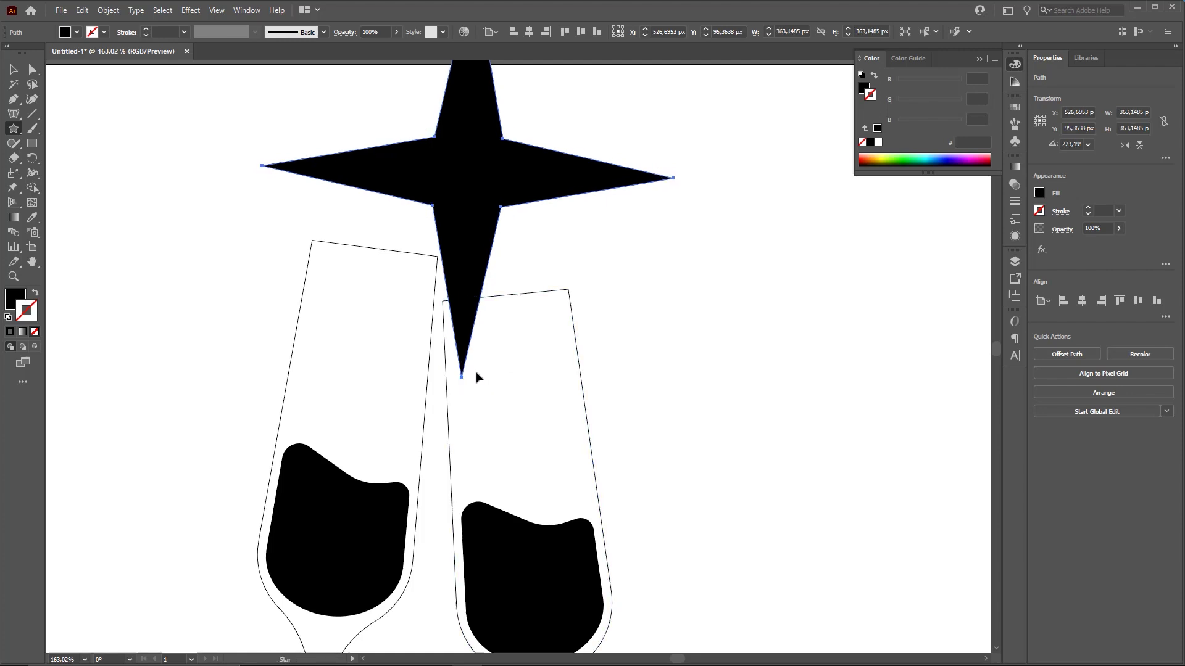
Shrink the four-pointed star, place it where the rims meet and arrange three smaller copies above it
{"action": "scroll", "coordinate": [552, 224], "scroll_direction": "up", "scroll_amount": 3}
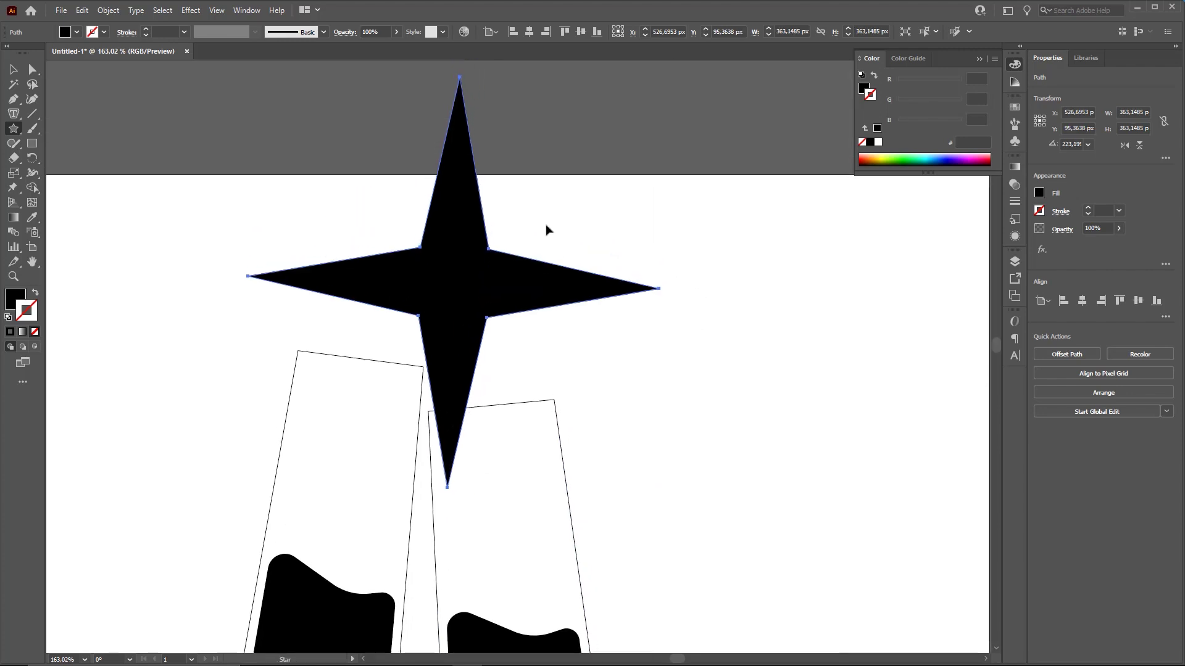
{"action": "key", "text": "v"}
{"action": "left_click_drag", "start_coordinate": [656, 290], "coordinate": [466, 275]}
{"action": "left_click", "coordinate": [571, 329]}
{"action": "scroll", "coordinate": [488, 259], "scroll_direction": "up", "scroll_amount": 5}
{"action": "left_click", "coordinate": [516, 258]}
{"action": "left_click_drag", "start_coordinate": [610, 335], "coordinate": [309, 370]}
{"action": "left_click_drag", "start_coordinate": [569, 324], "coordinate": [594, 201]}
{"action": "left_click_drag", "start_coordinate": [578, 275], "coordinate": [552, 282]}
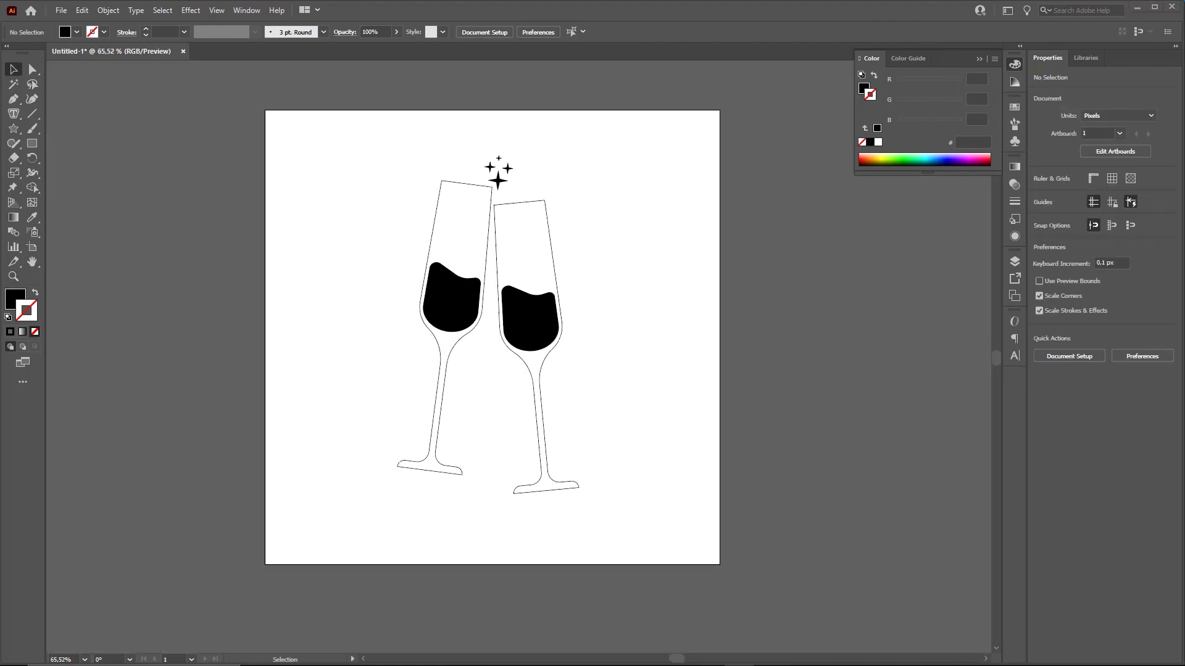